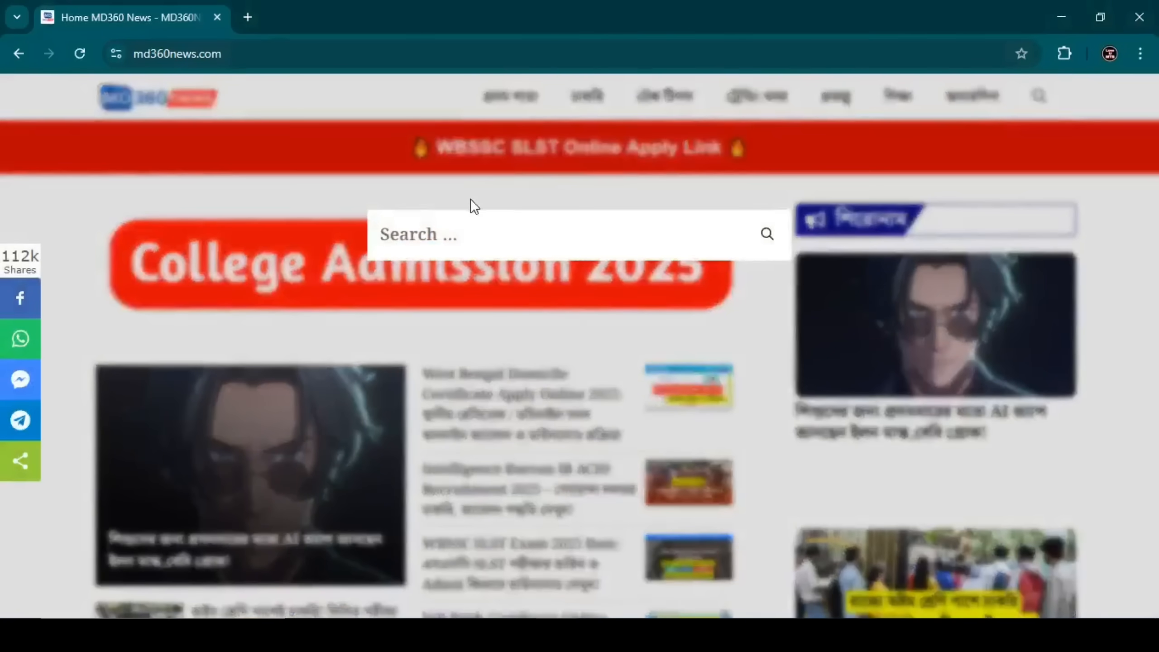
Step: Search the site for "birth" and open the article on WB Birth Certificate Online Apply 2025
{"action": "type", "text": "birth"}
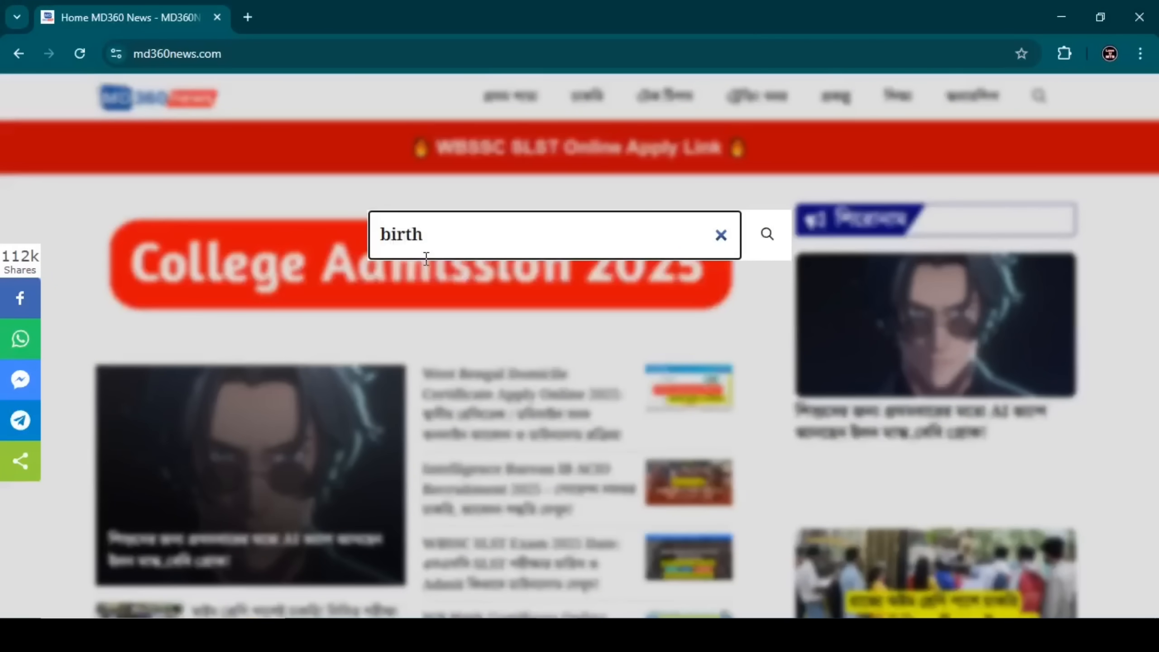
{"action": "key", "text": "Return"}
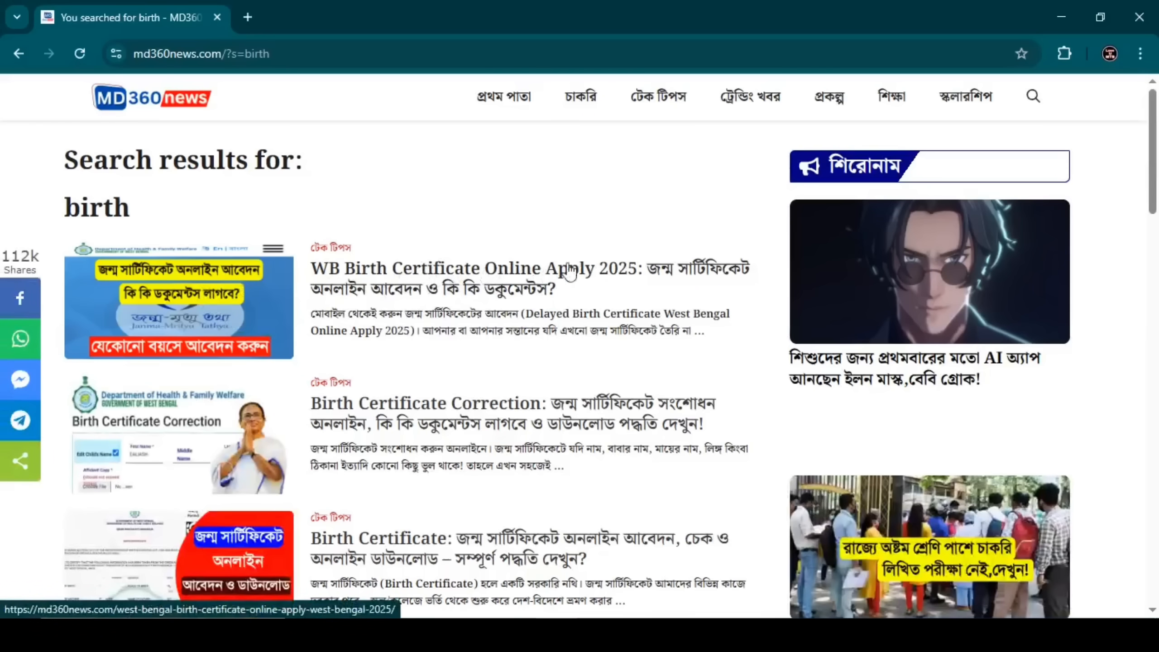
{"action": "left_click", "coordinate": [471, 287]}
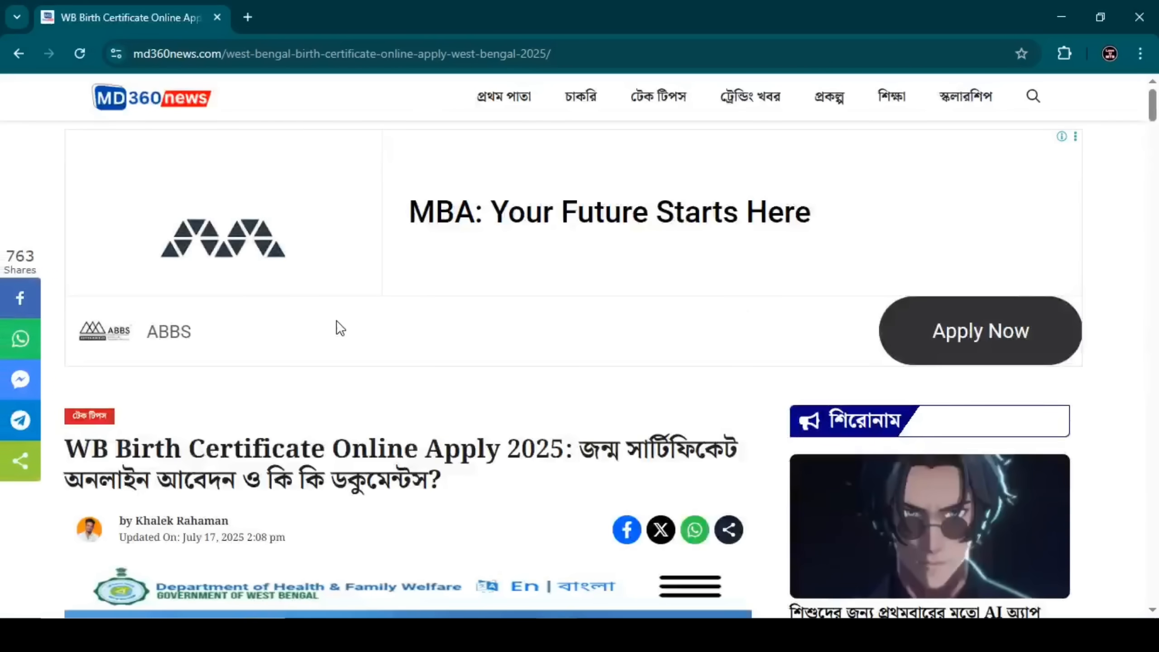
Step: Read through the article's sections on required documents, form downloads, challan payment, online application and status check
{"action": "scroll", "coordinate": [350, 493], "scroll_direction": "down", "scroll_amount": 20}
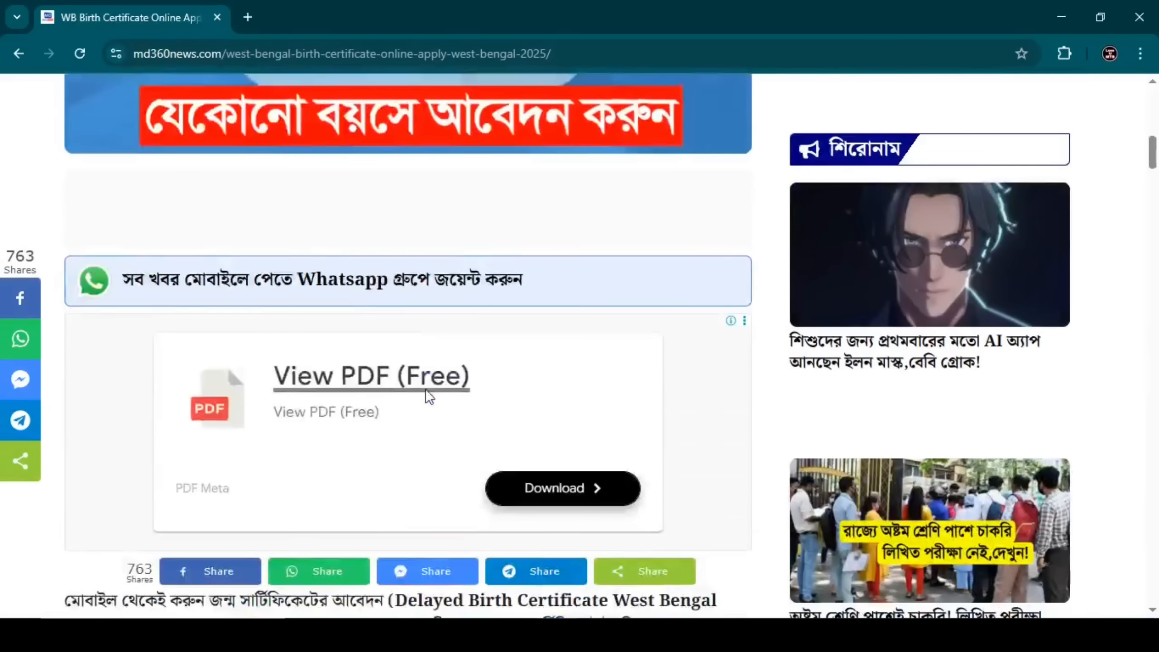
{"action": "scroll", "coordinate": [430, 388], "scroll_direction": "down", "scroll_amount": 10}
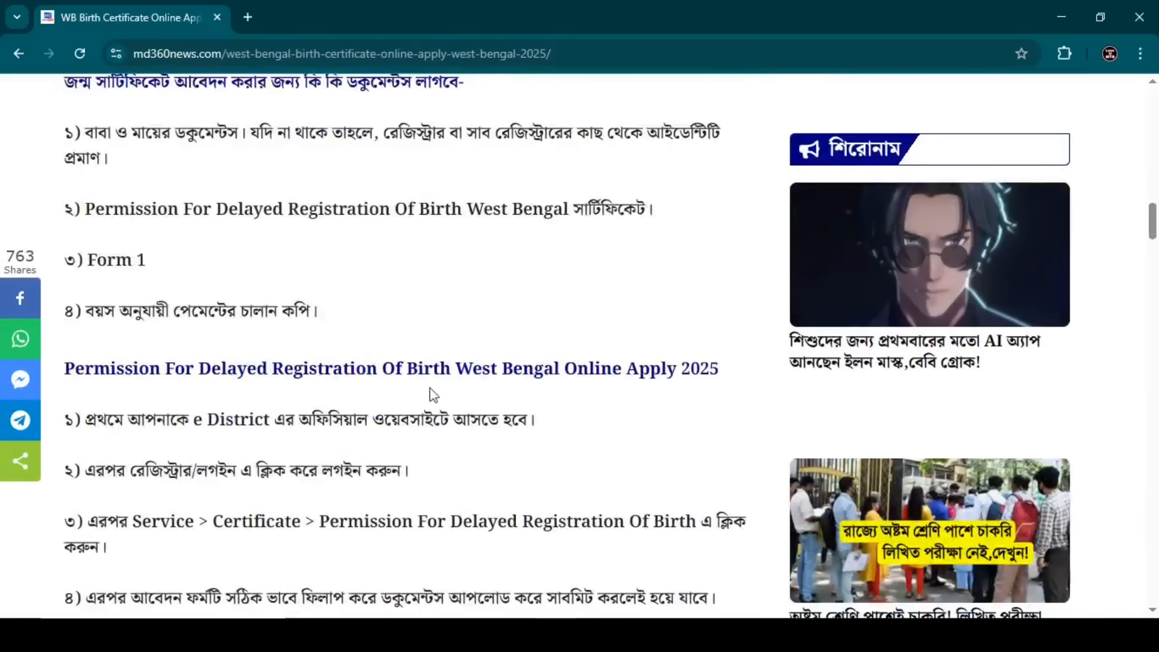
{"action": "scroll", "coordinate": [433, 395], "scroll_direction": "down", "scroll_amount": 15}
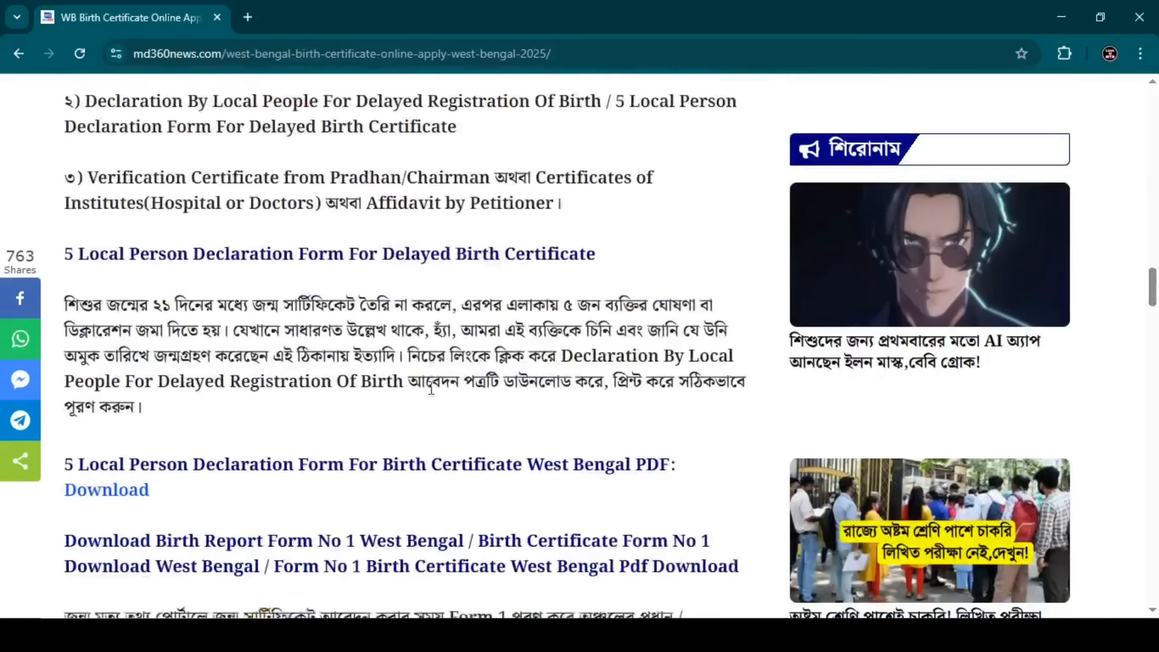
{"action": "scroll", "coordinate": [430, 388], "scroll_direction": "down", "scroll_amount": 9}
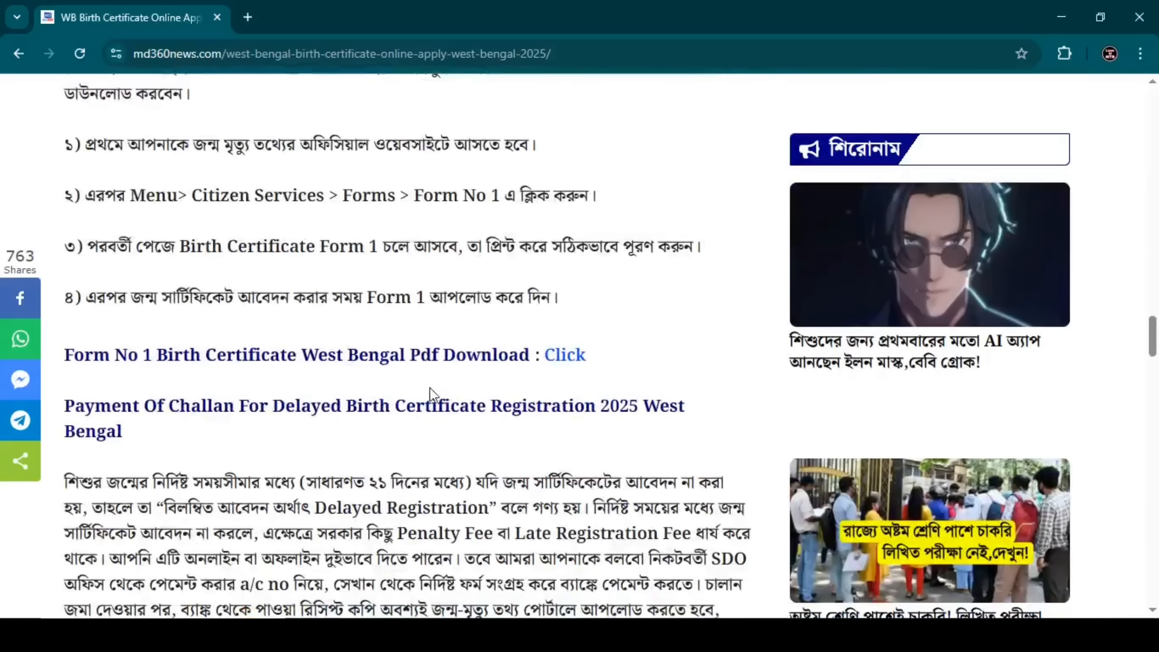
{"action": "scroll", "coordinate": [429, 387], "scroll_direction": "down", "scroll_amount": 10}
{"action": "scroll", "coordinate": [430, 387], "scroll_direction": "down", "scroll_amount": 7}
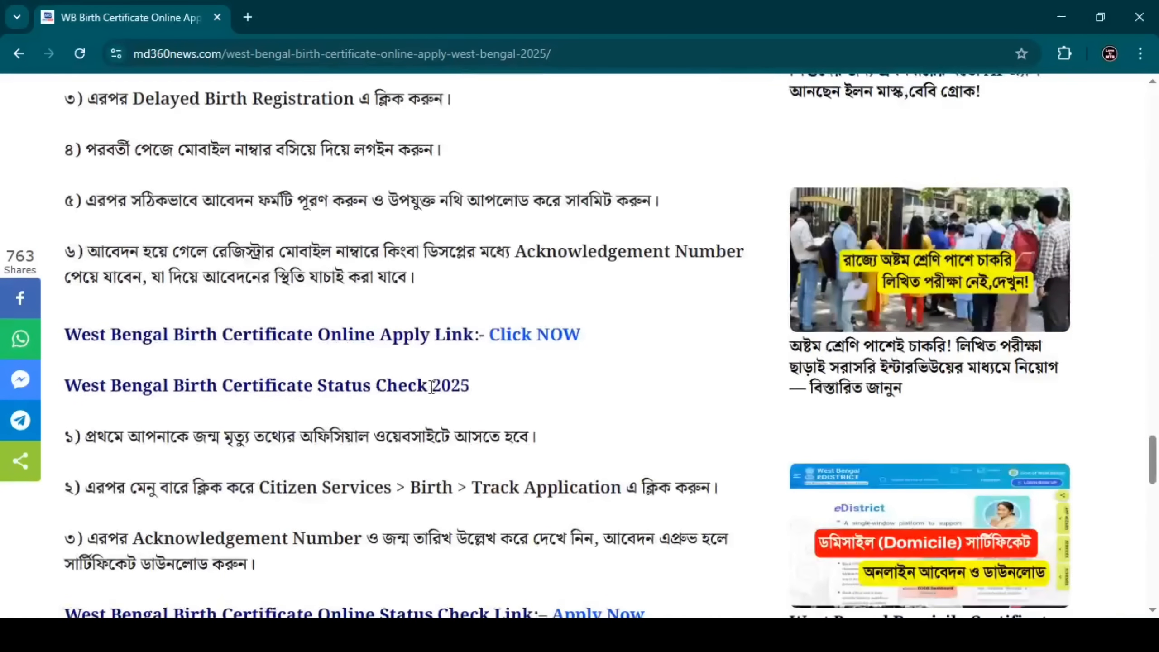
{"action": "scroll", "coordinate": [431, 387], "scroll_direction": "down", "scroll_amount": 2}
{"action": "scroll", "coordinate": [431, 388], "scroll_direction": "down", "scroll_amount": 2}
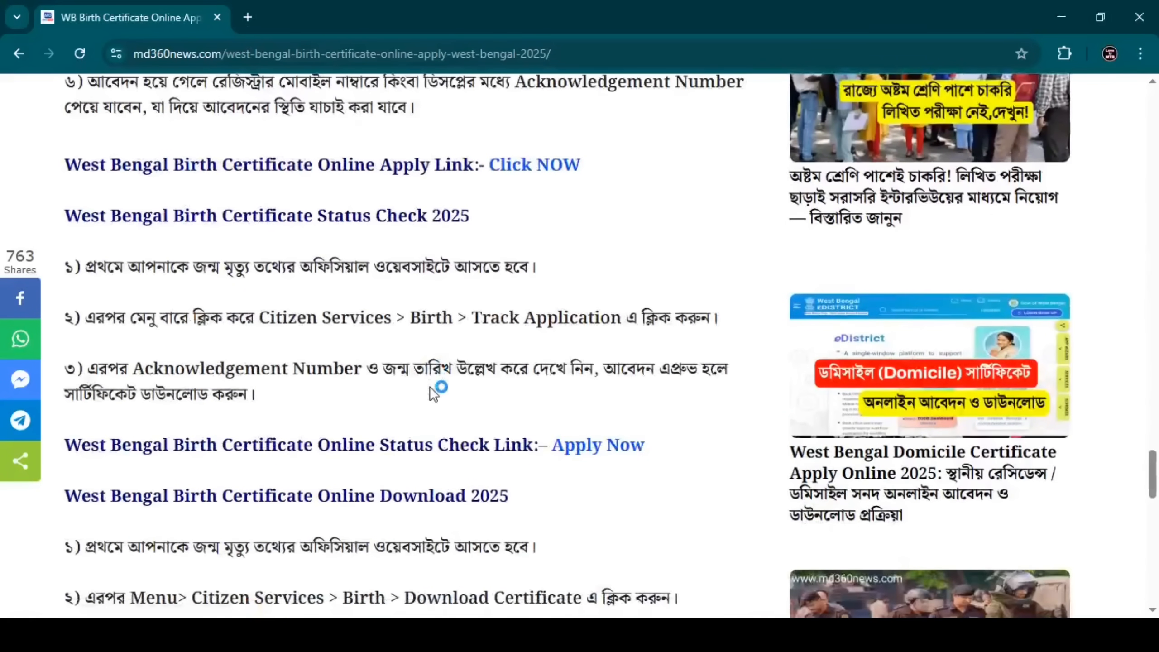
{"action": "scroll", "coordinate": [433, 388], "scroll_direction": "down", "scroll_amount": 2}
Step: Open the article's West Bengal Birth Certificate Online Apply link and switch to the Janma-Mrityu Thathya site
{"action": "scroll", "coordinate": [437, 388], "scroll_direction": "up", "scroll_amount": 8}
{"action": "left_click", "coordinate": [516, 406]}
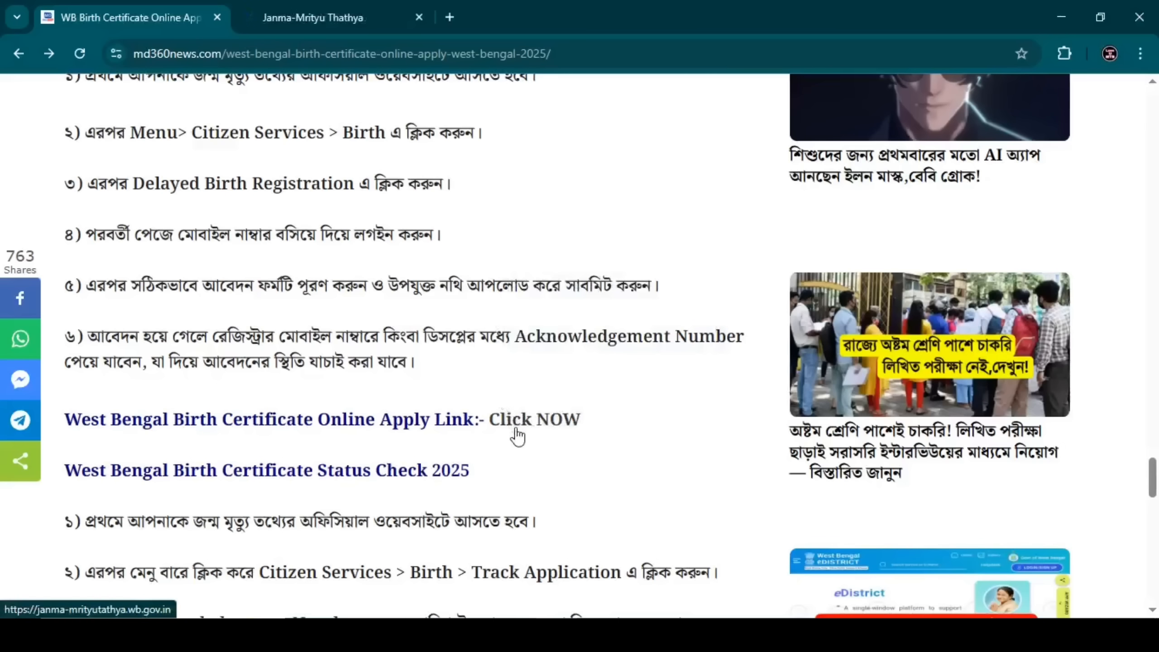
{"action": "left_click", "coordinate": [318, 19]}
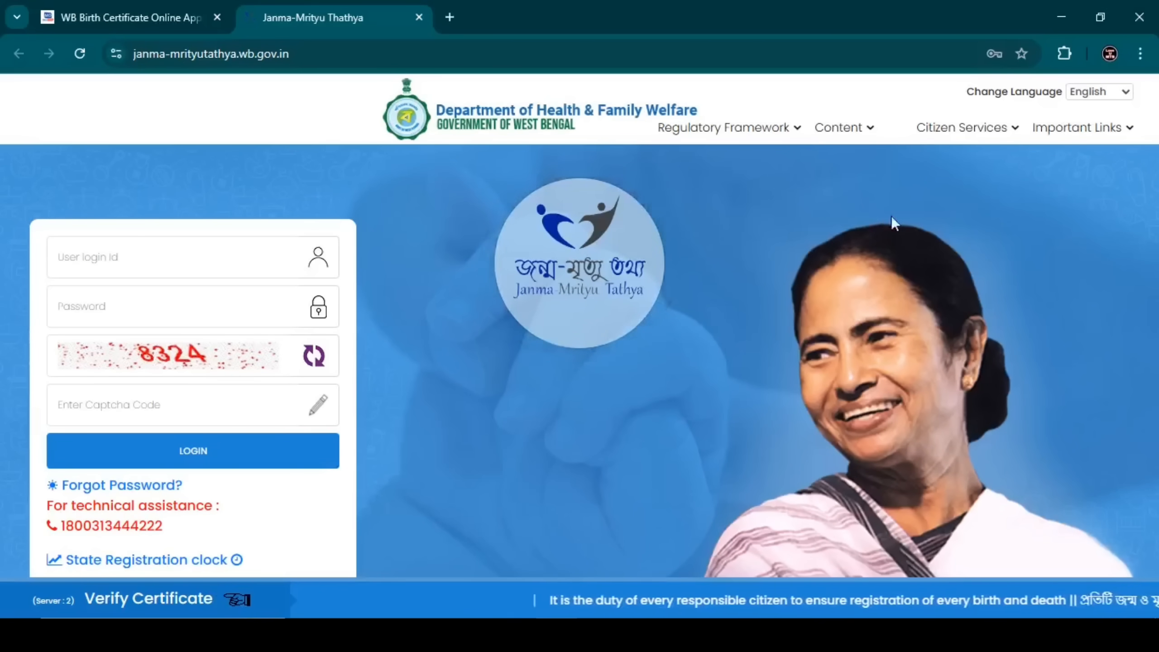
Step: Start a Delayed Birth Registration from the birth-related citizen services
{"action": "left_click", "coordinate": [964, 139]}
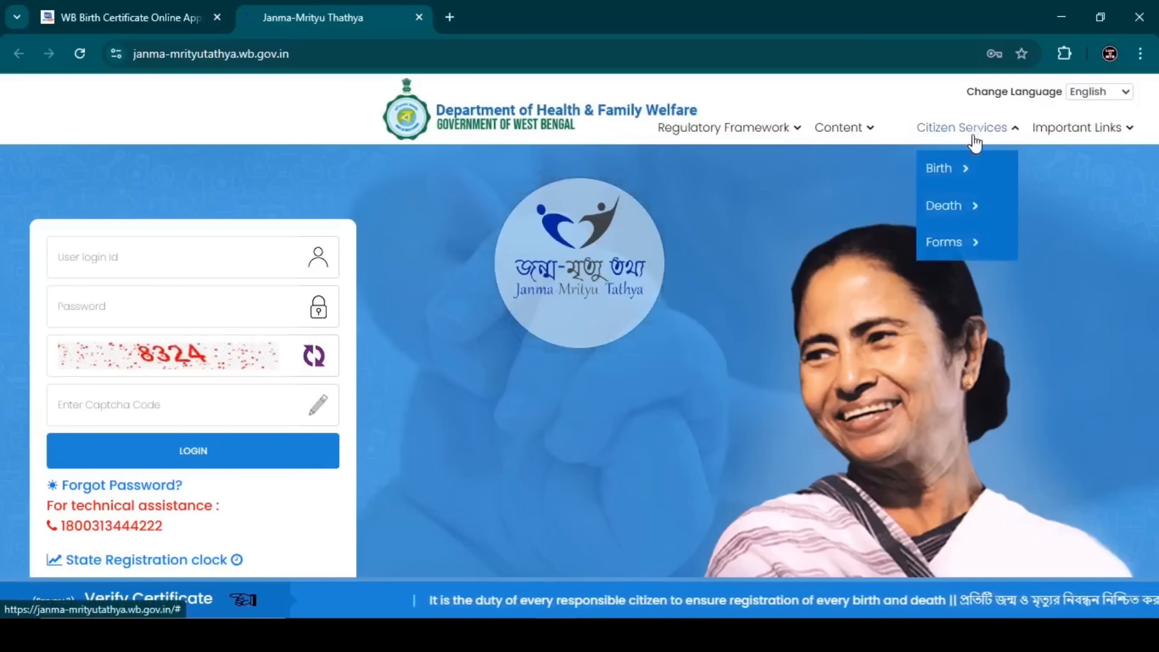
{"action": "left_click", "coordinate": [953, 169]}
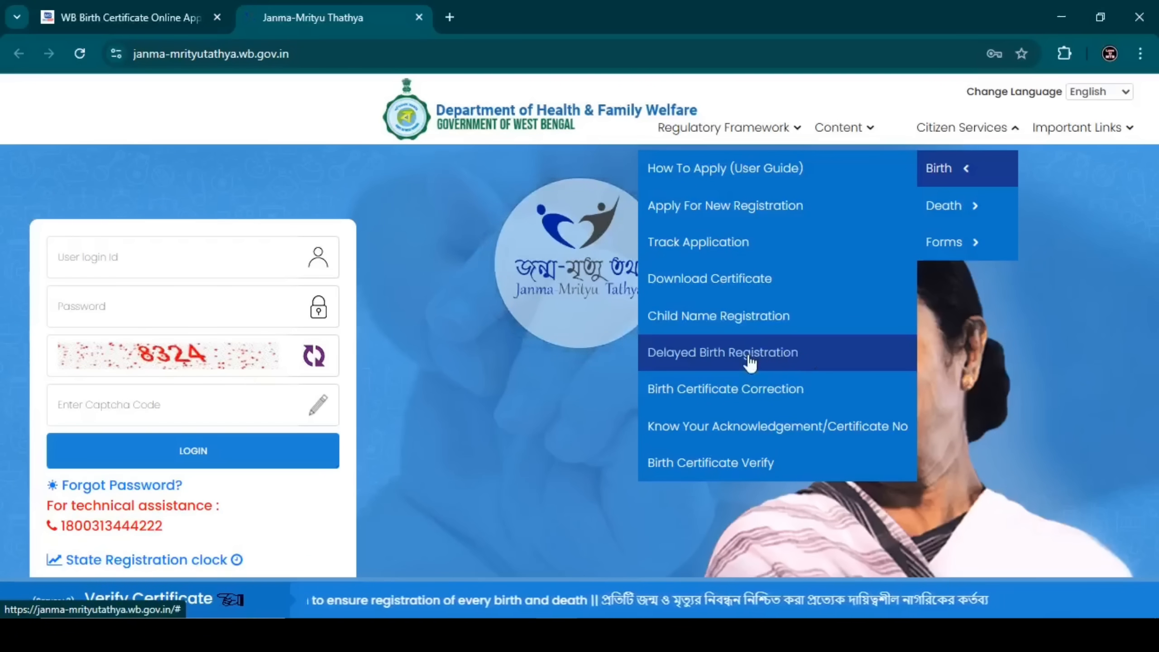
{"action": "left_click", "coordinate": [769, 361]}
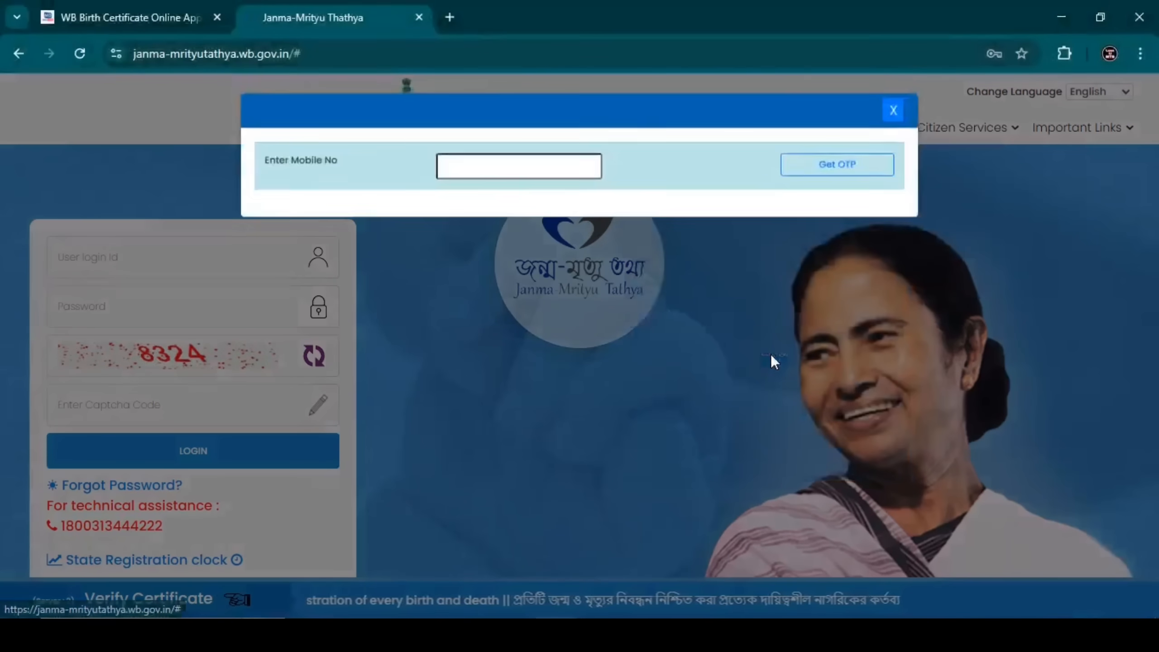
Step: Enter the applicant's mobile number and request an OTP
{"action": "left_click", "coordinate": [487, 165]}
{"action": "left_click", "coordinate": [538, 214]}
{"action": "left_click", "coordinate": [820, 178]}
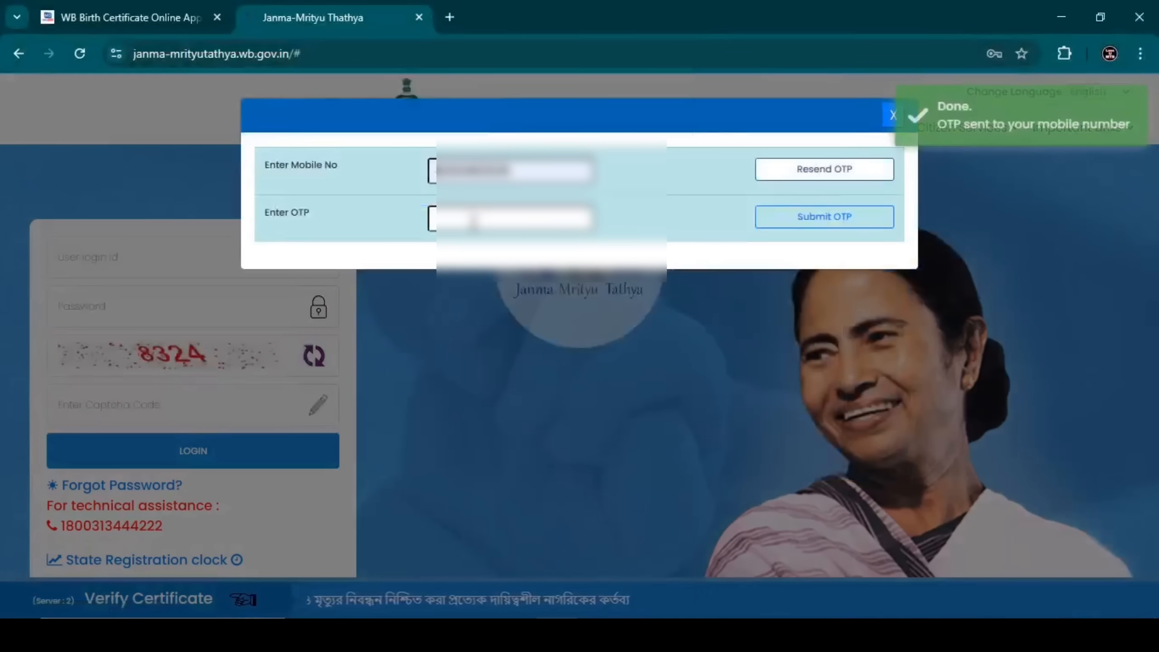
Step: Enter the OTP received on the mobile number and submit it to open the registration form
{"action": "left_click", "coordinate": [473, 221]}
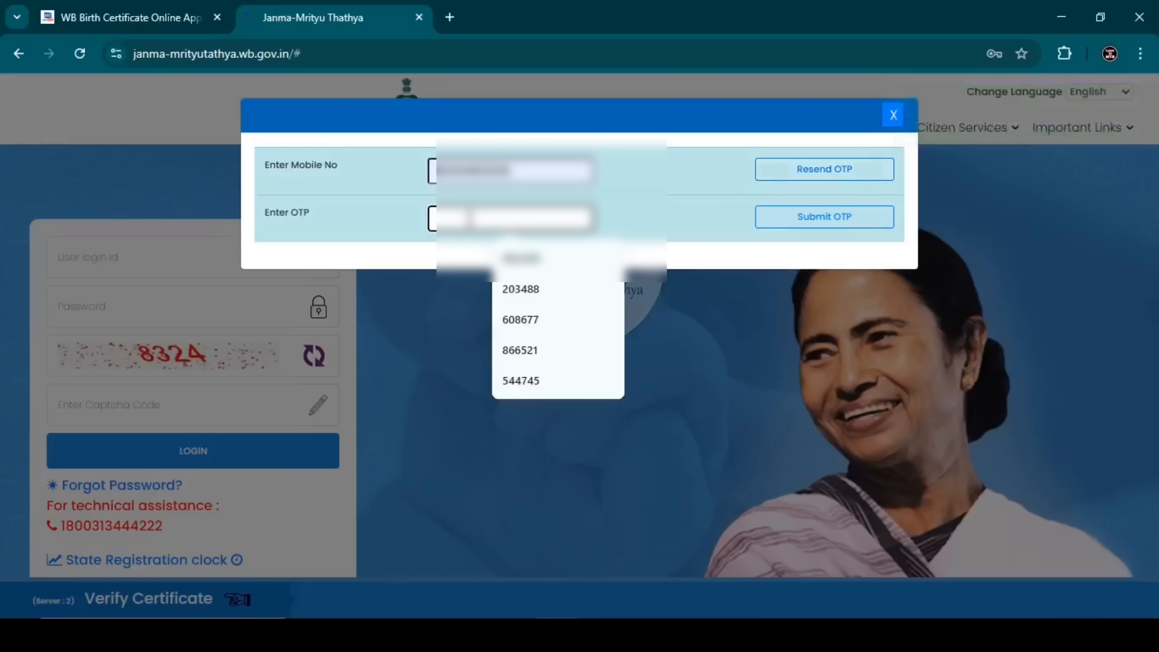
{"action": "type", "text": "******"}
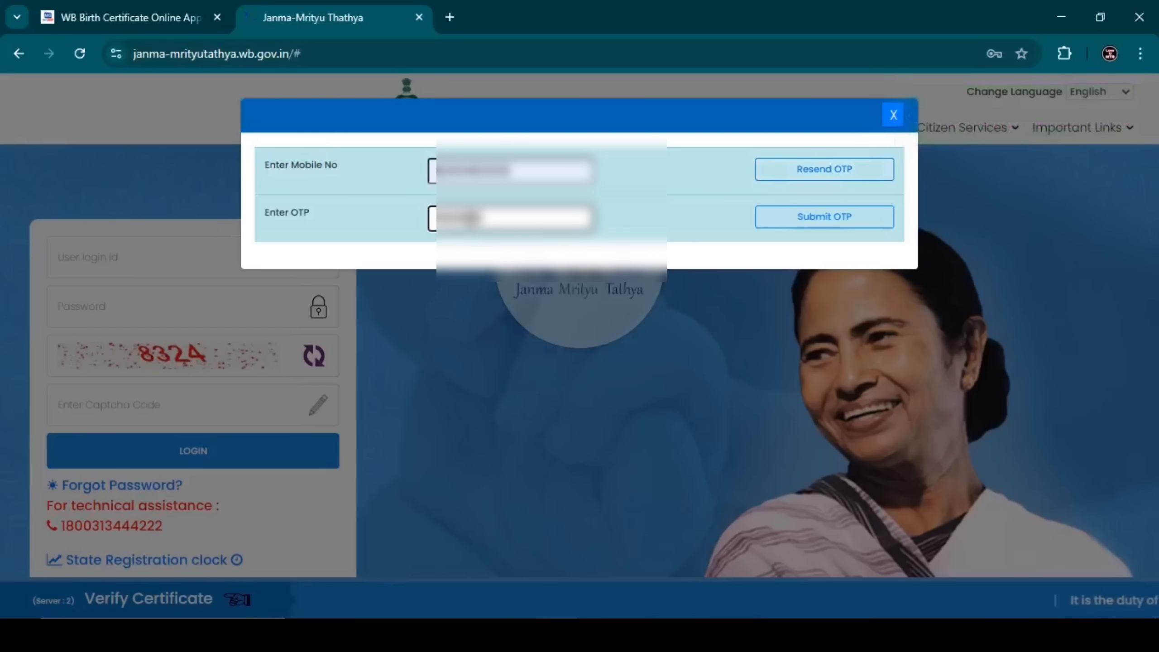
{"action": "left_click", "coordinate": [799, 222]}
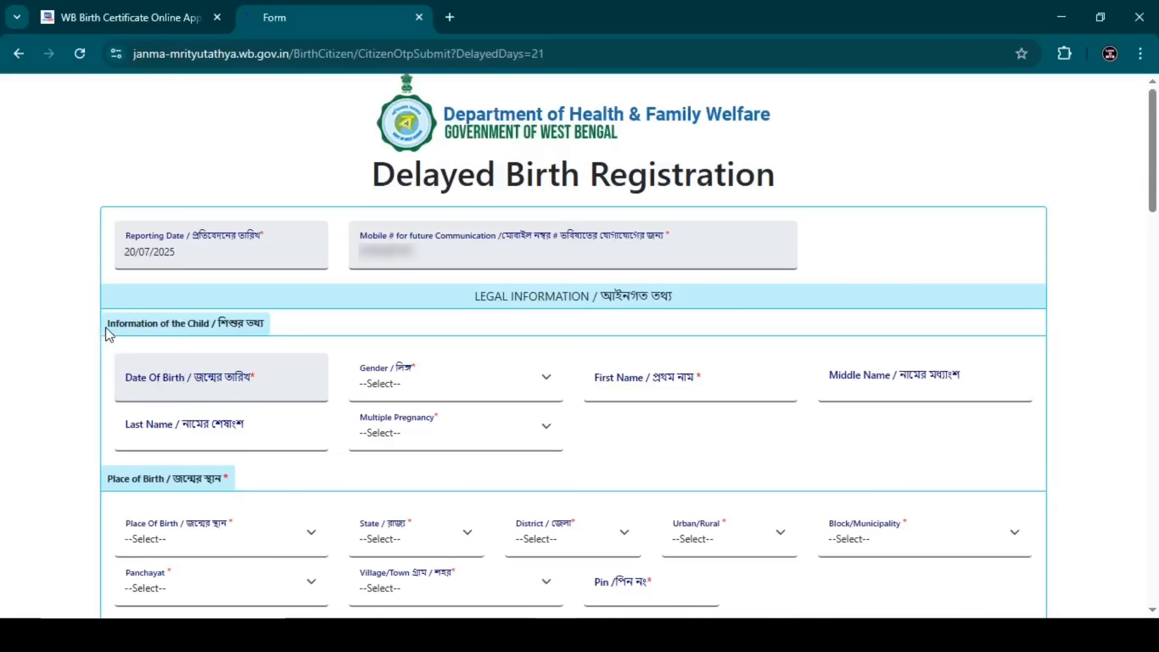
Step: Set the child's date of birth in the Information of the Child section
{"action": "left_click_drag", "start_coordinate": [106, 329], "coordinate": [281, 335]}
{"action": "left_click", "coordinate": [290, 340]}
{"action": "left_click", "coordinate": [242, 378]}
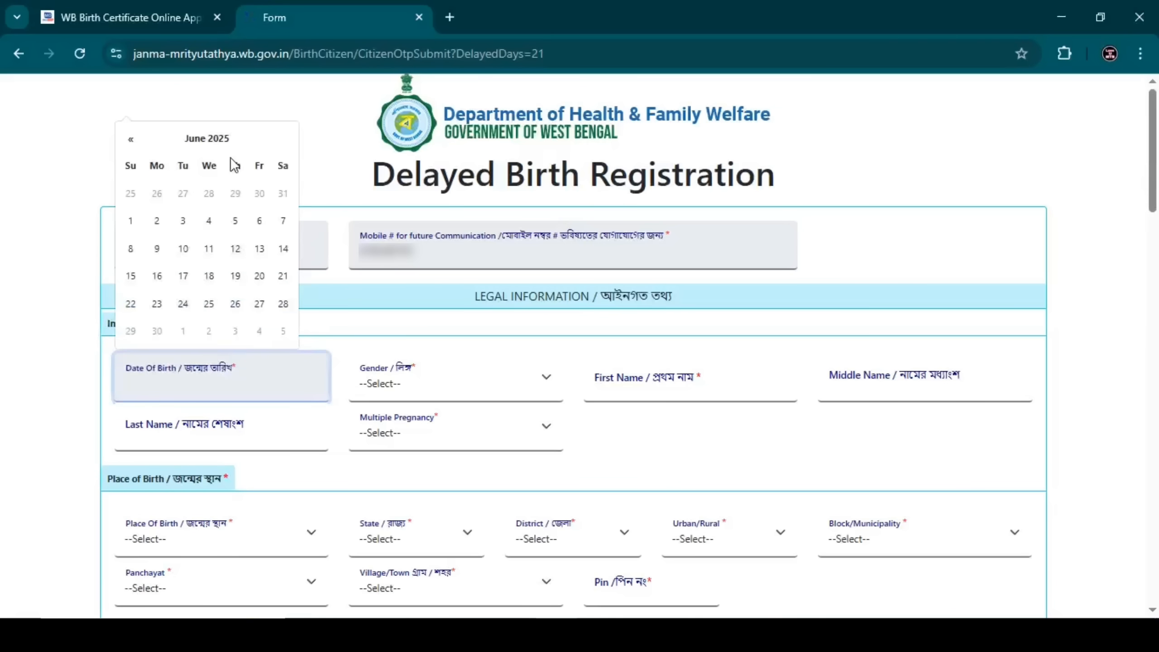
{"action": "left_click", "coordinate": [219, 138]}
{"action": "left_click", "coordinate": [201, 175]}
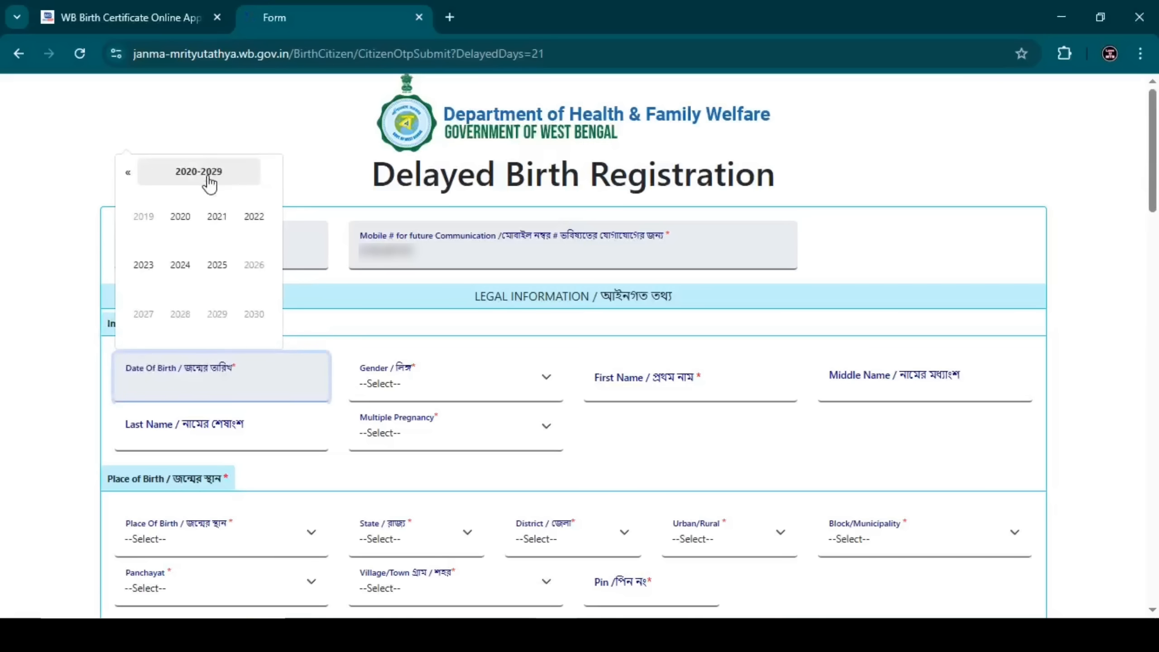
{"action": "left_click", "coordinate": [128, 173]}
{"action": "left_click", "coordinate": [128, 172]}
{"action": "left_click", "coordinate": [128, 173]}
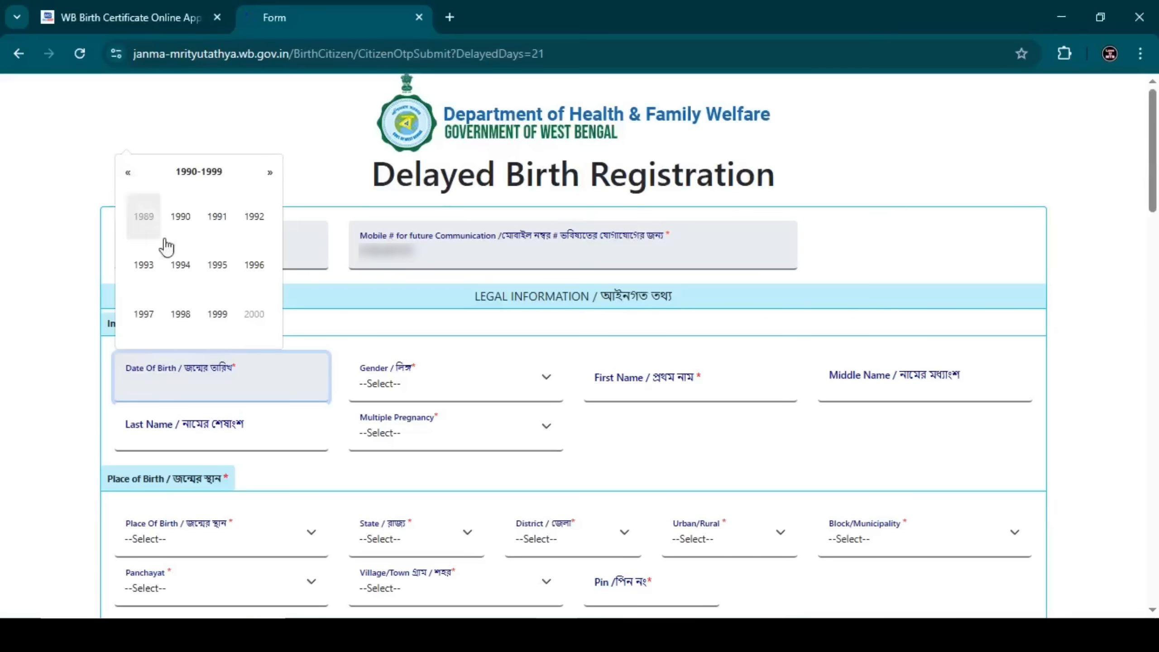
{"action": "left_click", "coordinate": [218, 314]}
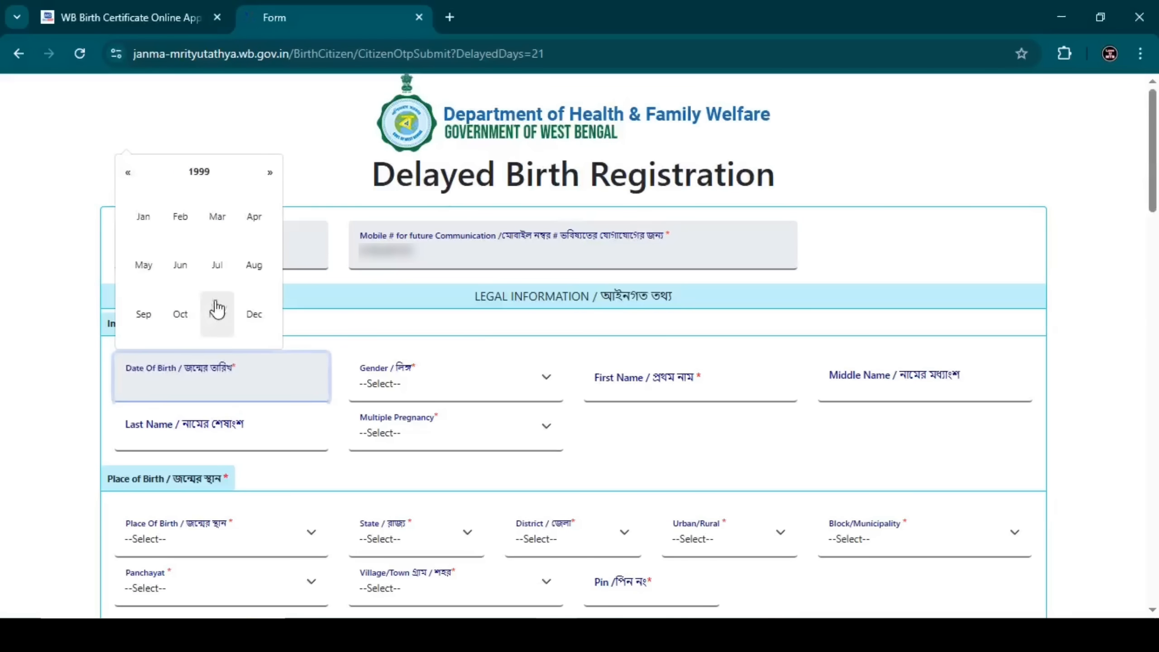
{"action": "left_click", "coordinate": [155, 232]}
{"action": "left_click", "coordinate": [259, 197]}
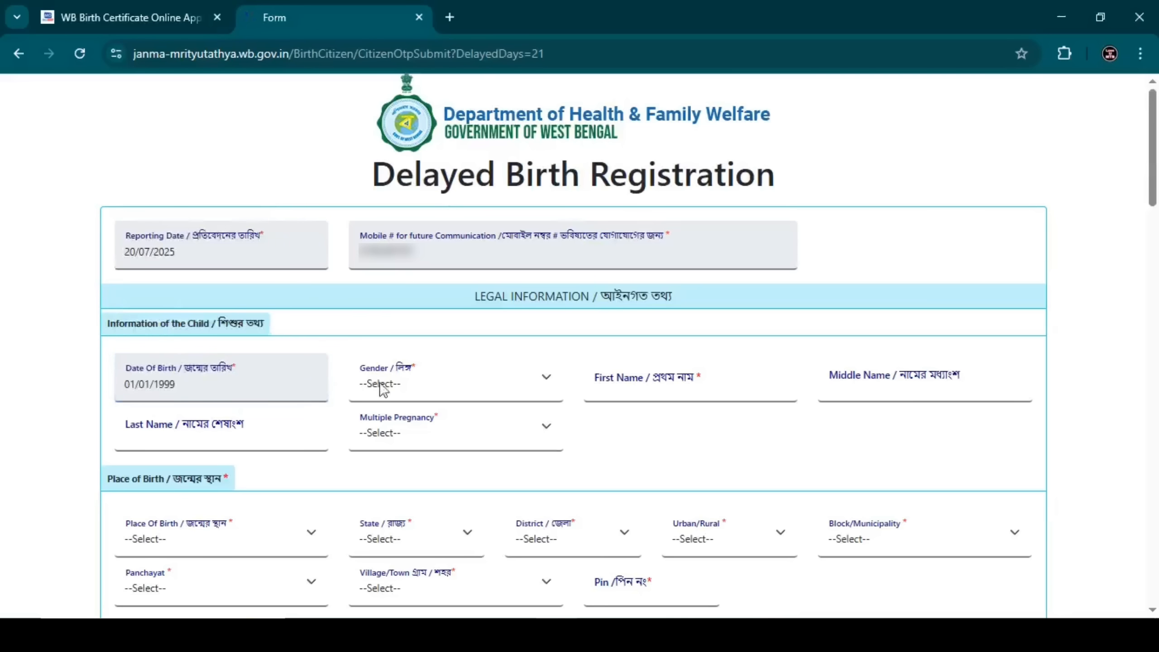
Step: Complete the child's details with gender Male, the first and last names, and Multiple Pregnancy set to Single
{"action": "left_click", "coordinate": [407, 387]}
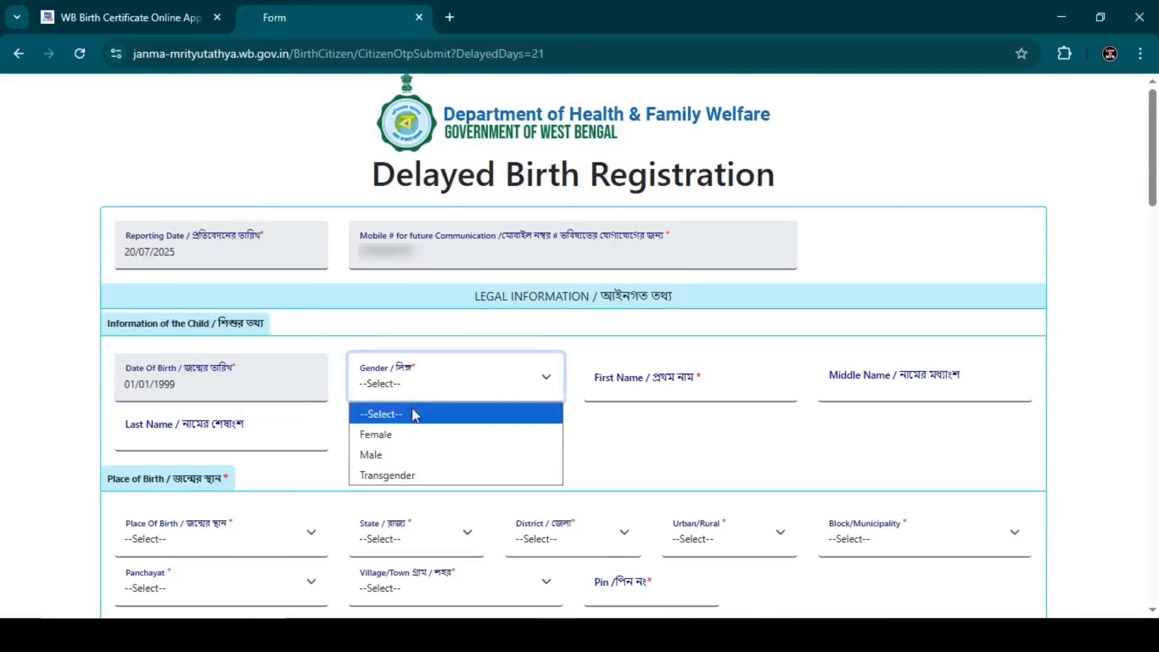
{"action": "left_click", "coordinate": [393, 459]}
{"action": "left_click", "coordinate": [599, 393]}
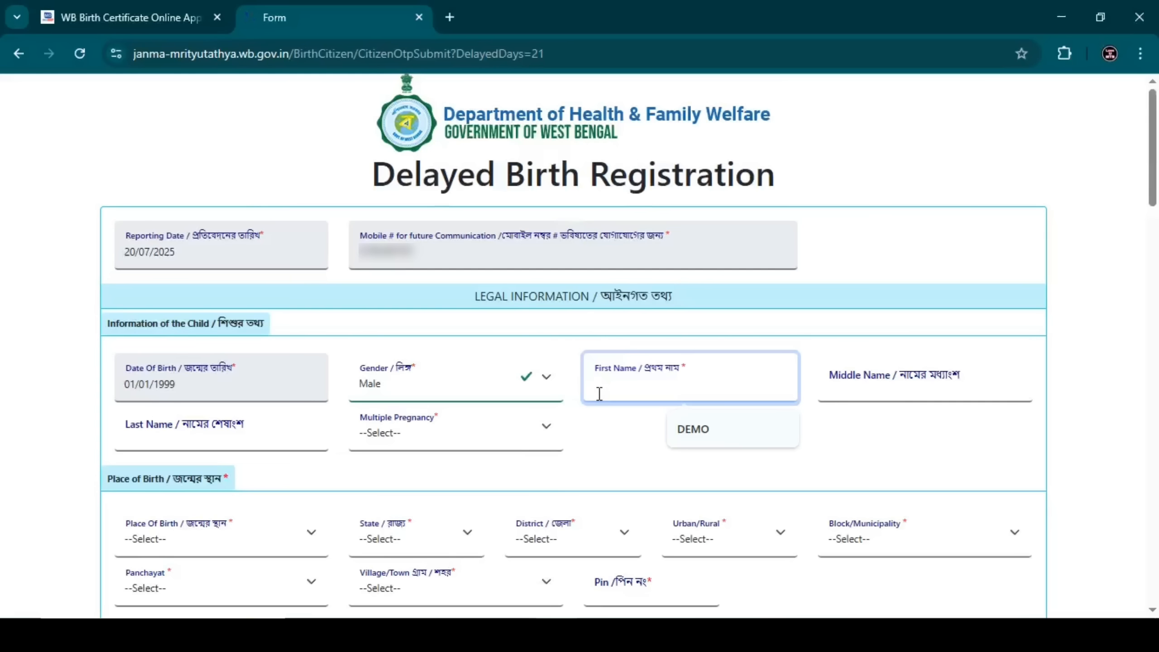
{"action": "left_click", "coordinate": [683, 429]}
{"action": "left_click", "coordinate": [879, 382]}
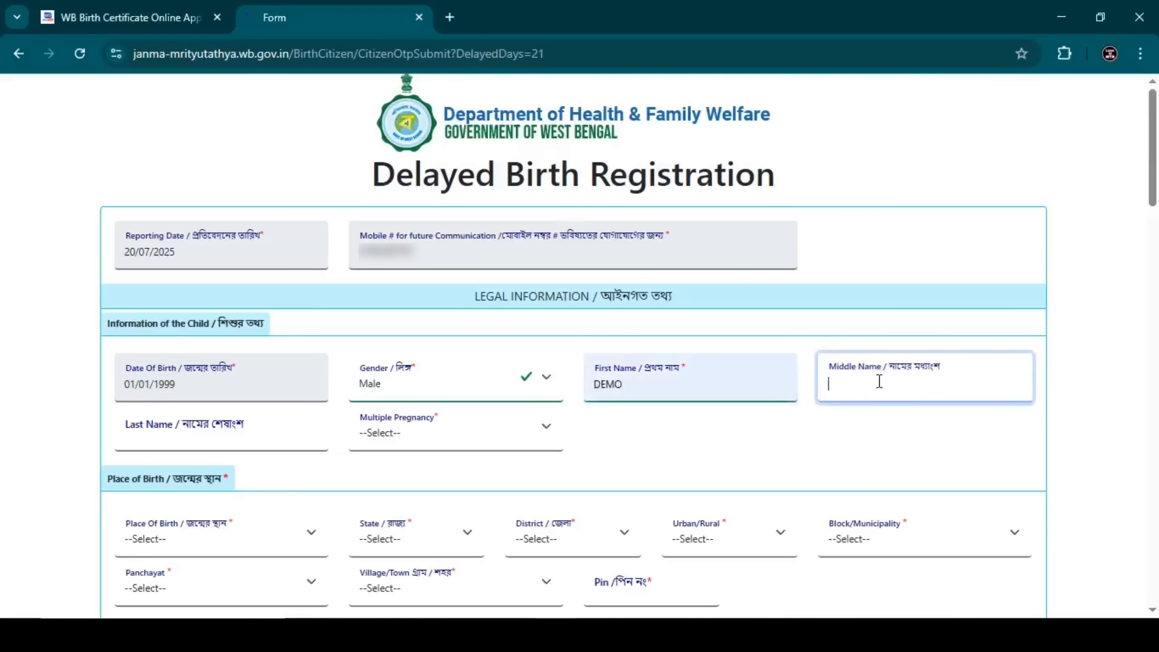
{"action": "left_click", "coordinate": [227, 436]}
{"action": "left_click", "coordinate": [237, 485]}
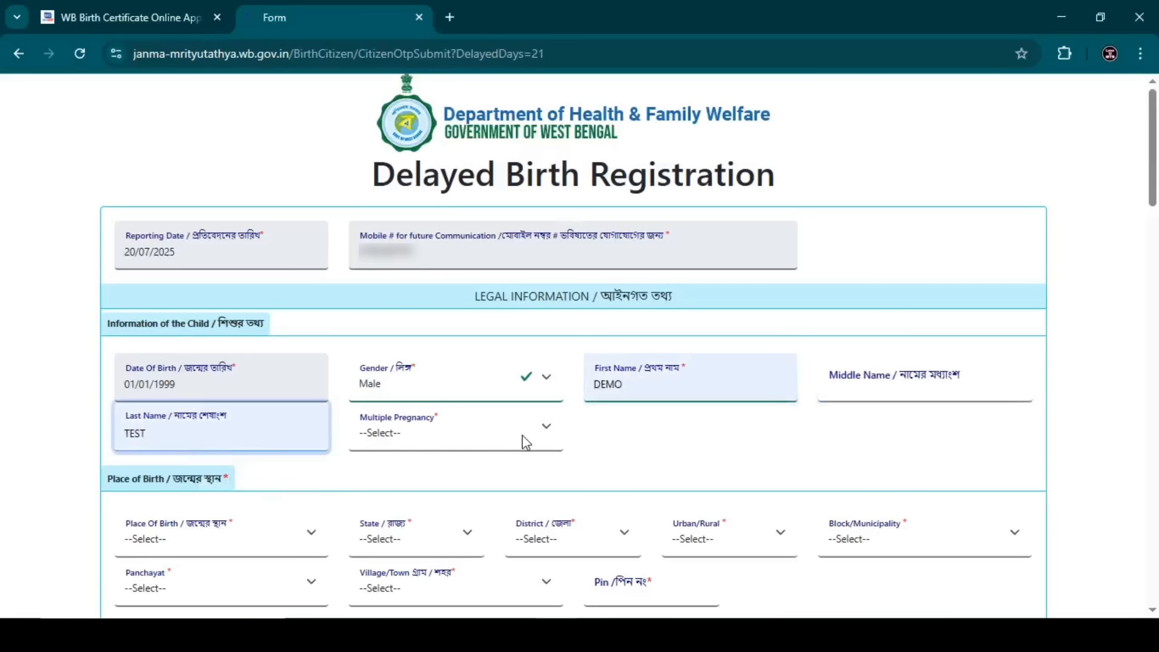
{"action": "left_click", "coordinate": [547, 424]}
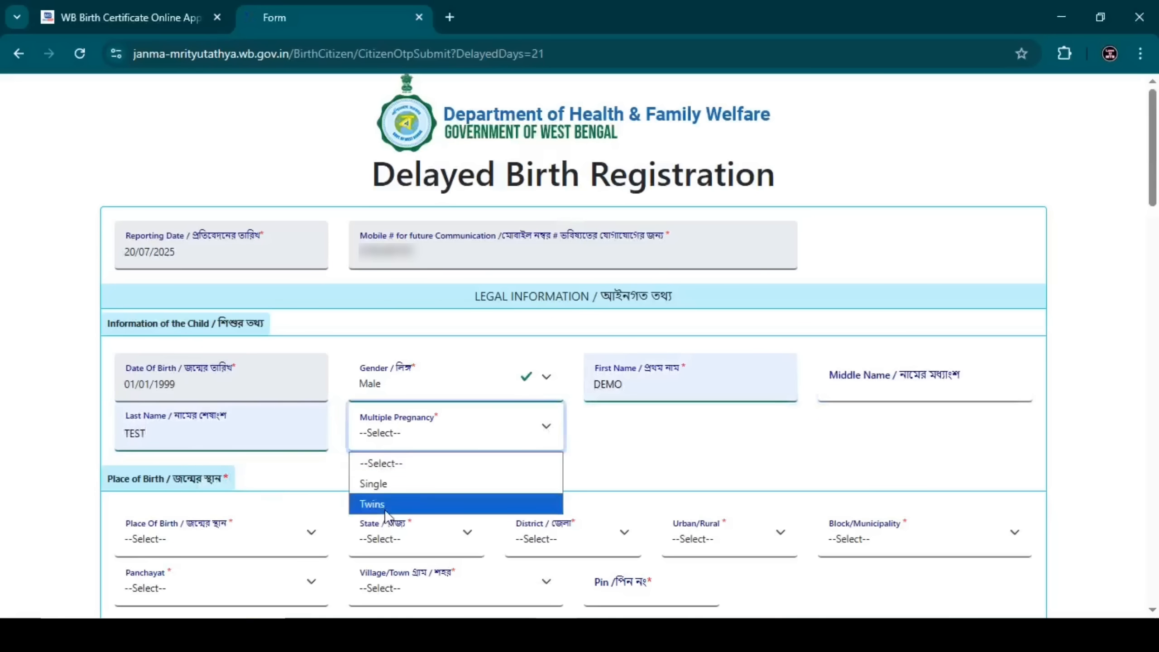
{"action": "left_click", "coordinate": [390, 484]}
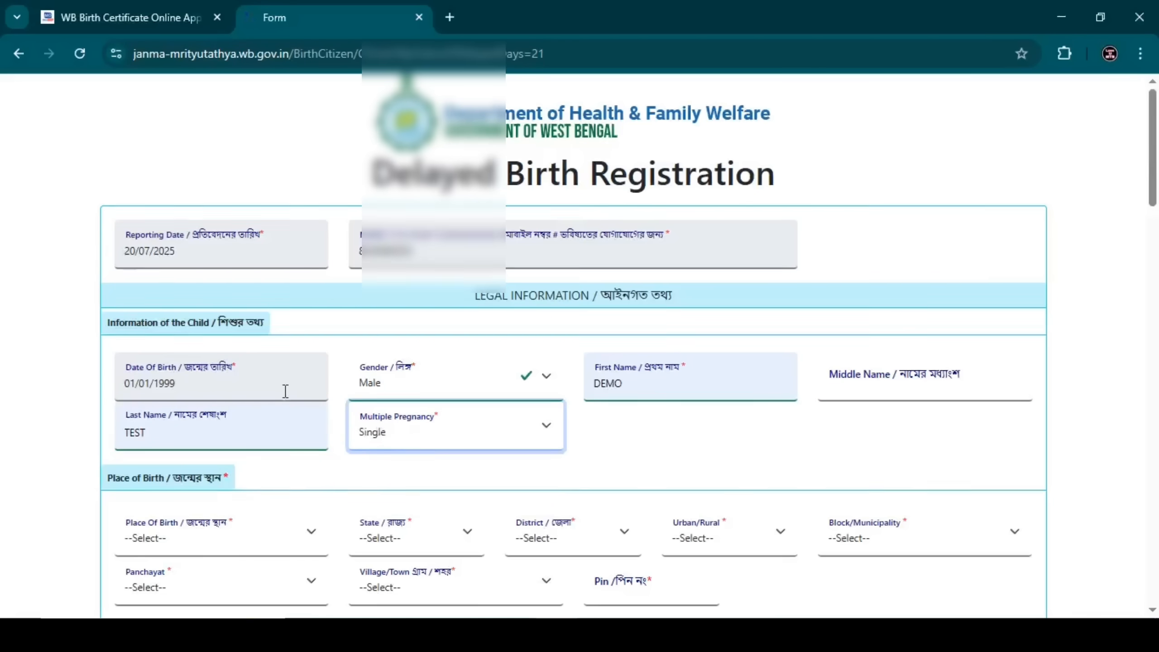
Step: Set the place of birth to Home and its state to West Bengal
{"action": "scroll", "coordinate": [287, 388], "scroll_direction": "down", "scroll_amount": 3}
{"action": "left_click_drag", "start_coordinate": [1153, 158], "coordinate": [1153, 199]}
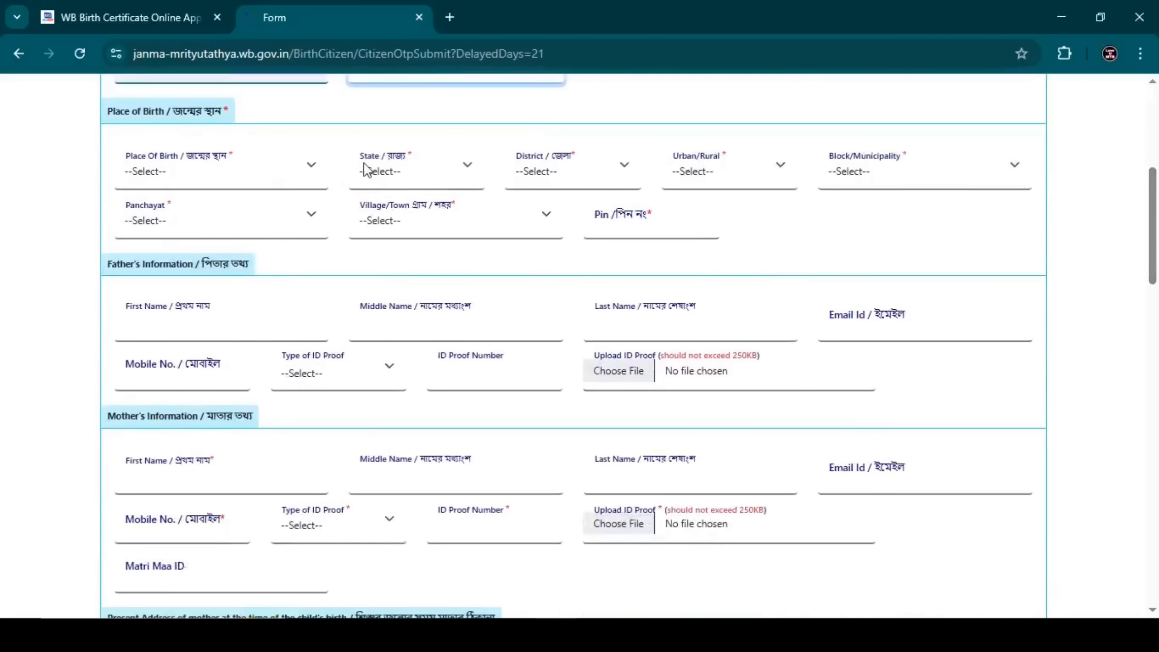
{"action": "left_click", "coordinate": [314, 164]}
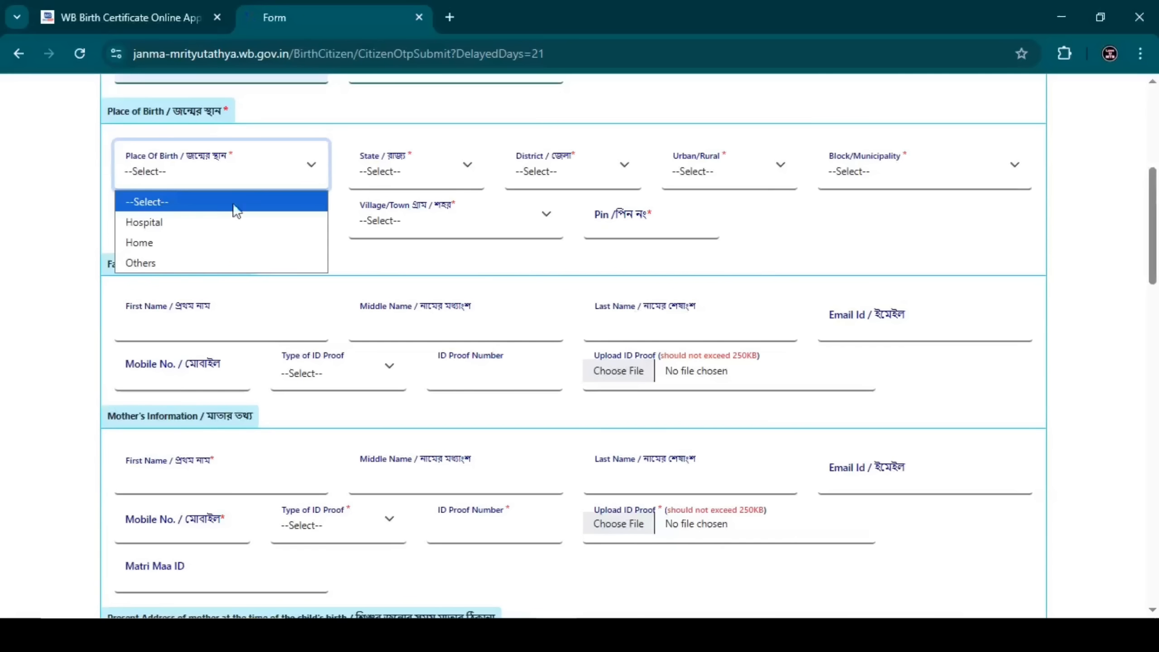
{"action": "left_click", "coordinate": [156, 250]}
{"action": "left_click", "coordinate": [470, 170]}
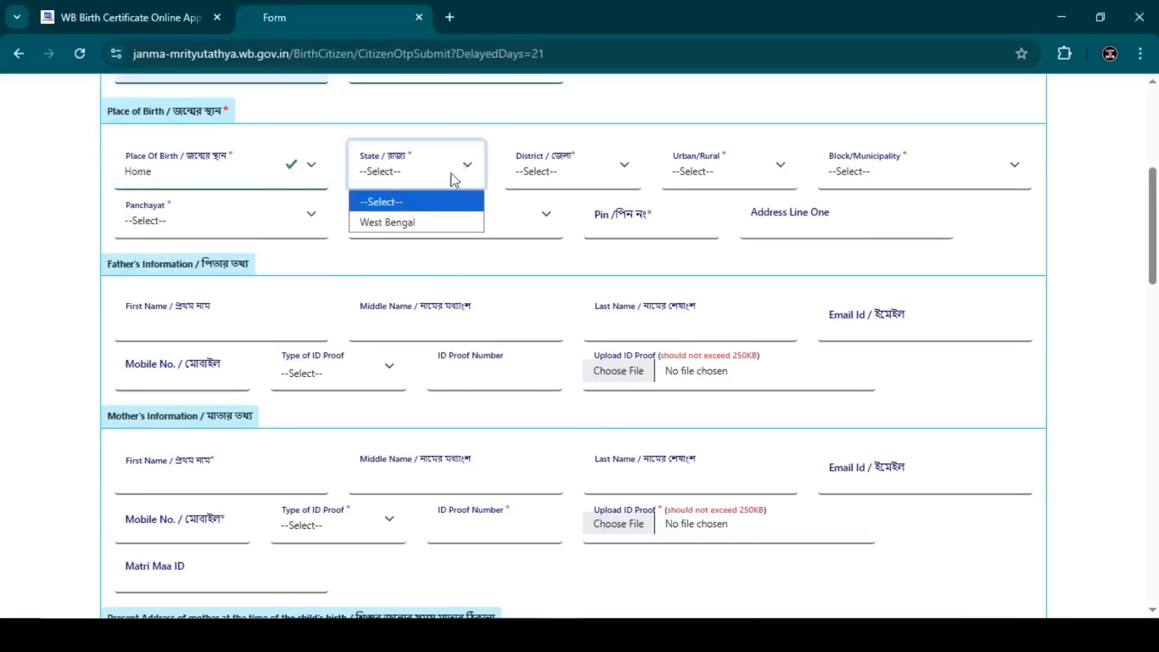
{"action": "left_click", "coordinate": [392, 222]}
Step: Set the place of birth's district to Coochbehar, Urban/Rural to Block, and the block to MATHABHANGA - I
{"action": "left_click", "coordinate": [625, 166]}
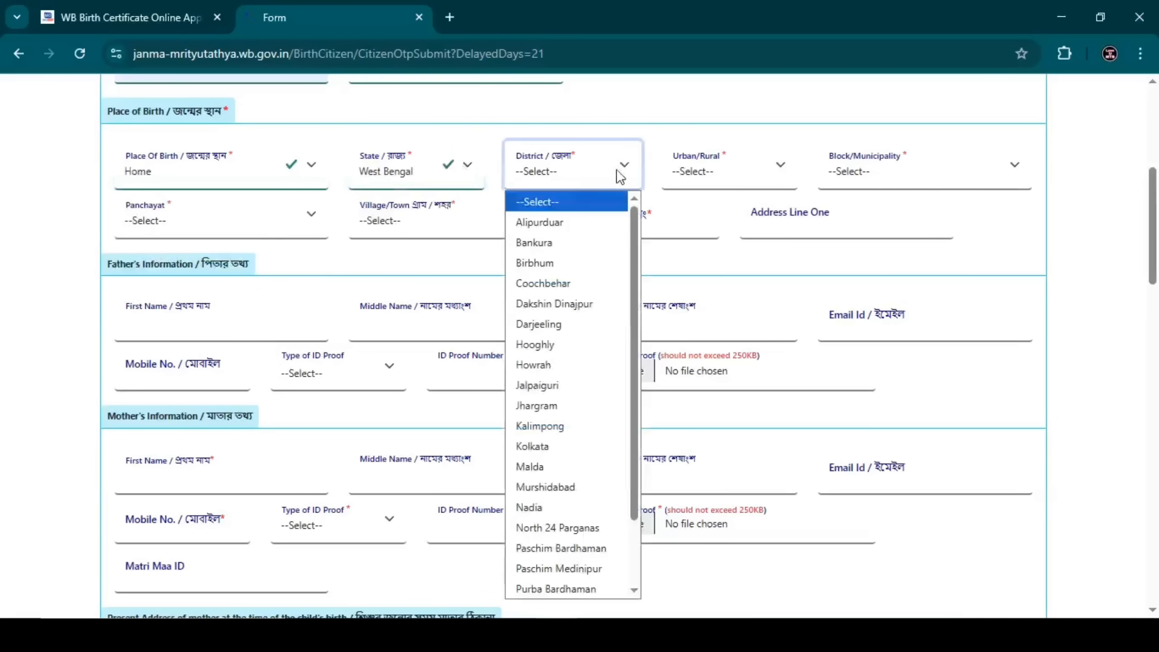
{"action": "left_click", "coordinate": [552, 288]}
{"action": "left_click", "coordinate": [779, 167]}
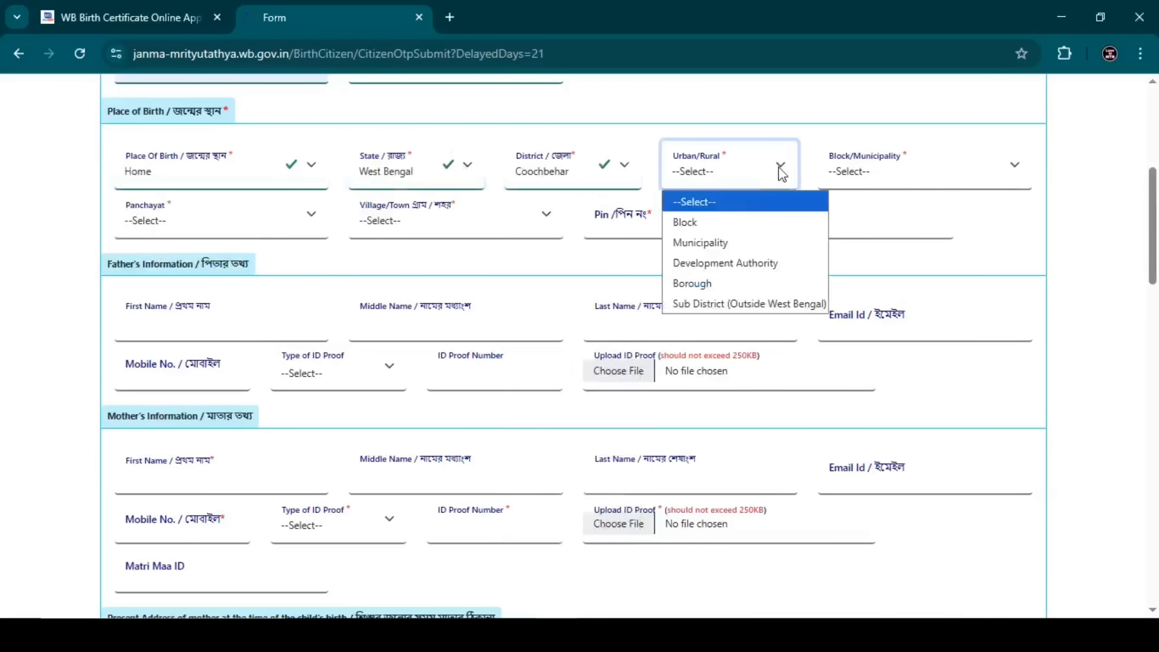
{"action": "left_click", "coordinate": [699, 225]}
{"action": "left_click", "coordinate": [994, 170]}
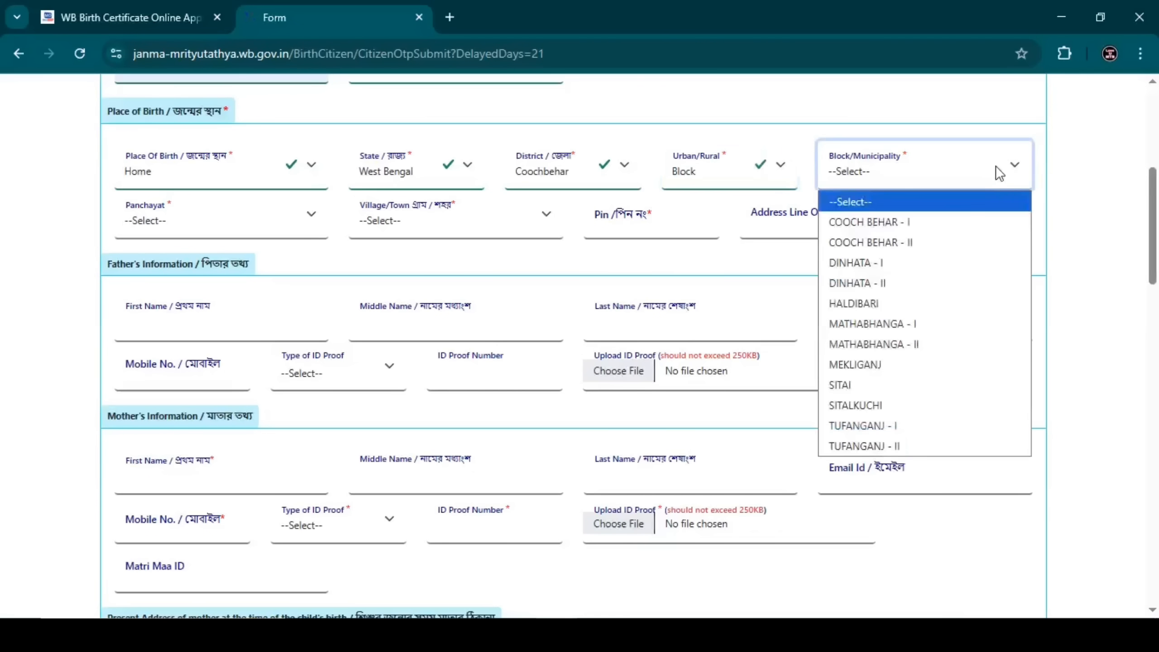
{"action": "left_click", "coordinate": [882, 324]}
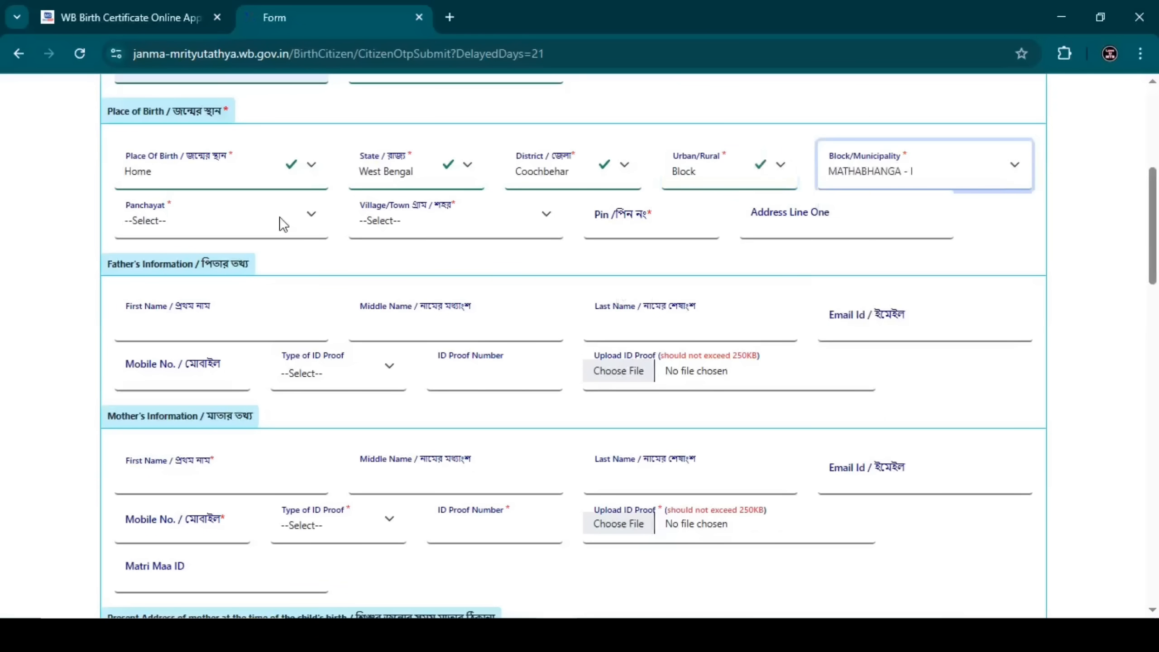
Step: Set the birthplace panchayat to SHIKARPUR and the village to DARIBAS, and enter the area's postal code
{"action": "left_click", "coordinate": [322, 213]}
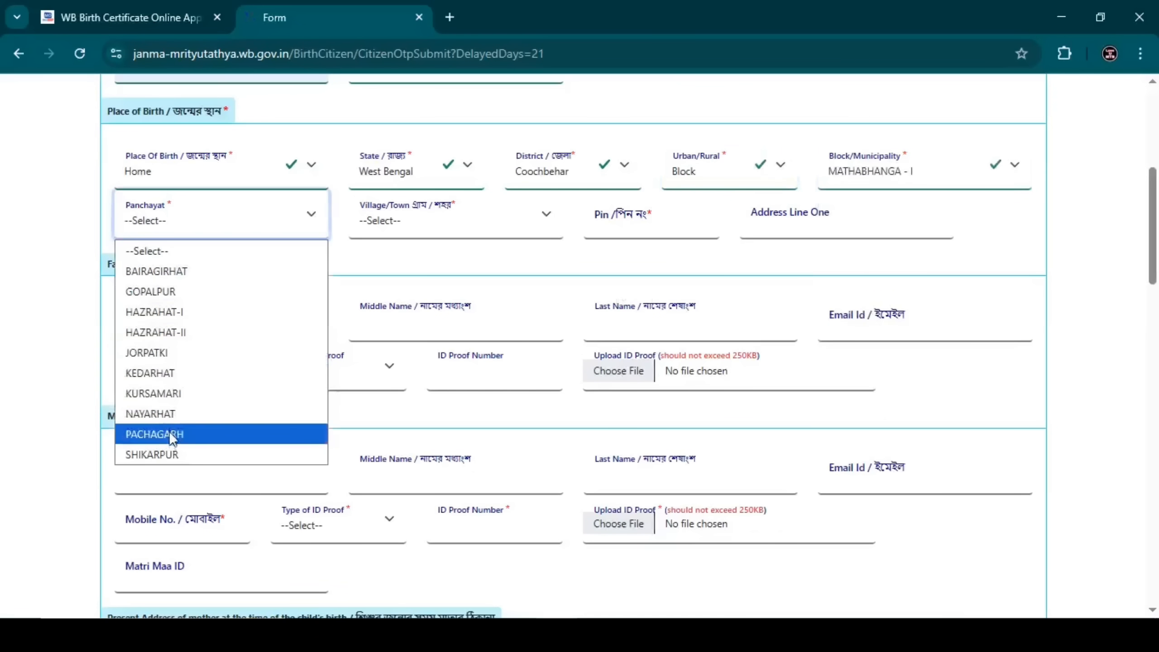
{"action": "left_click", "coordinate": [166, 454]}
{"action": "left_click", "coordinate": [458, 220]}
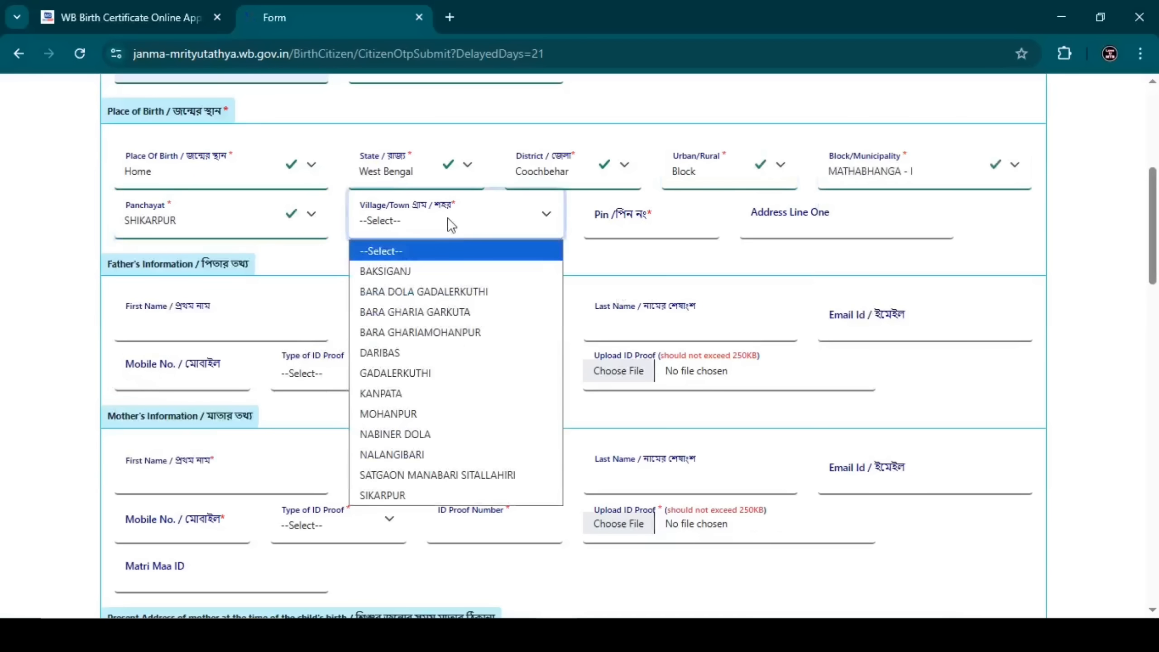
{"action": "key", "text": "d"}
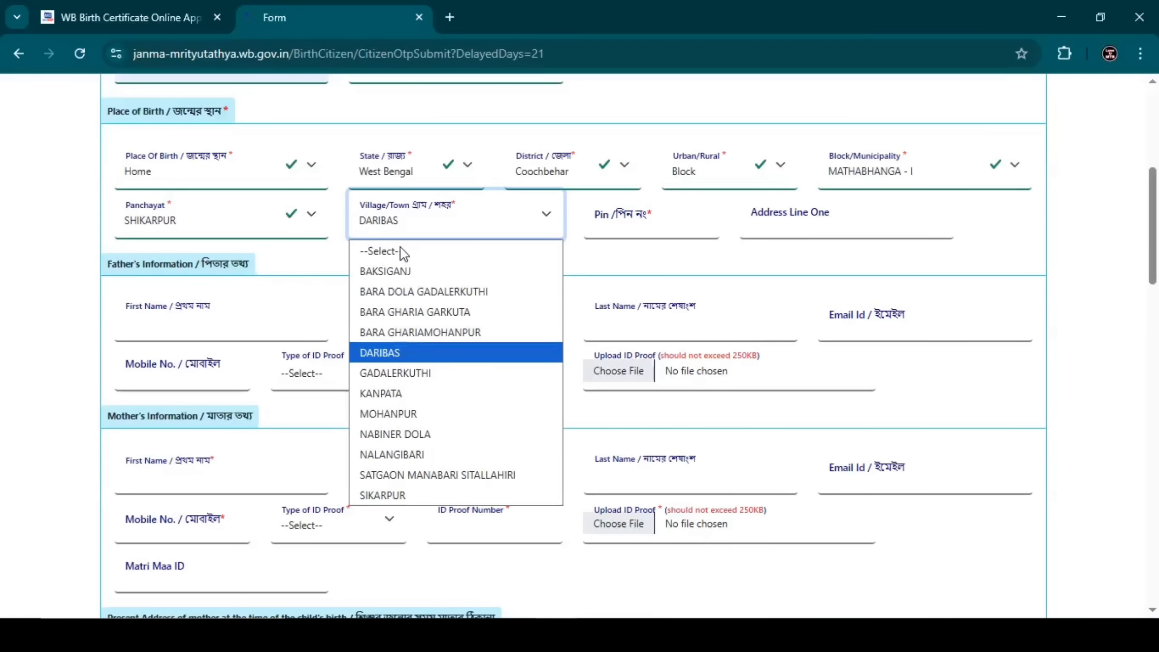
{"action": "key", "text": "Return"}
{"action": "left_click", "coordinate": [595, 219]}
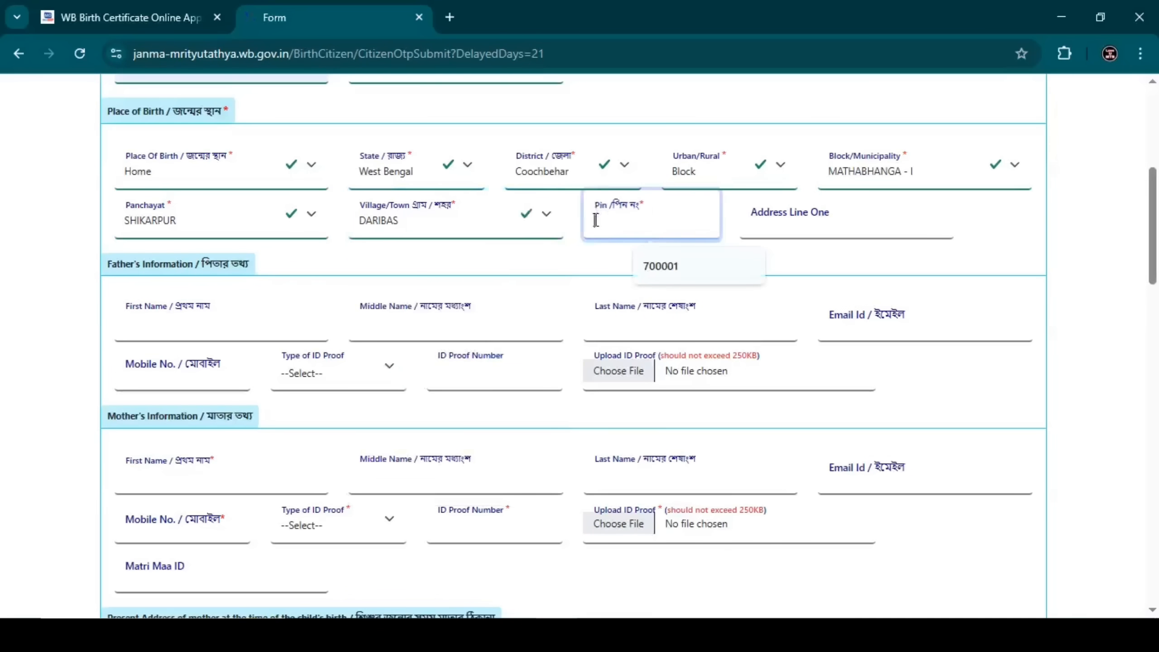
{"action": "left_click", "coordinate": [641, 264]}
{"action": "left_click_drag", "start_coordinate": [646, 222], "coordinate": [577, 222]}
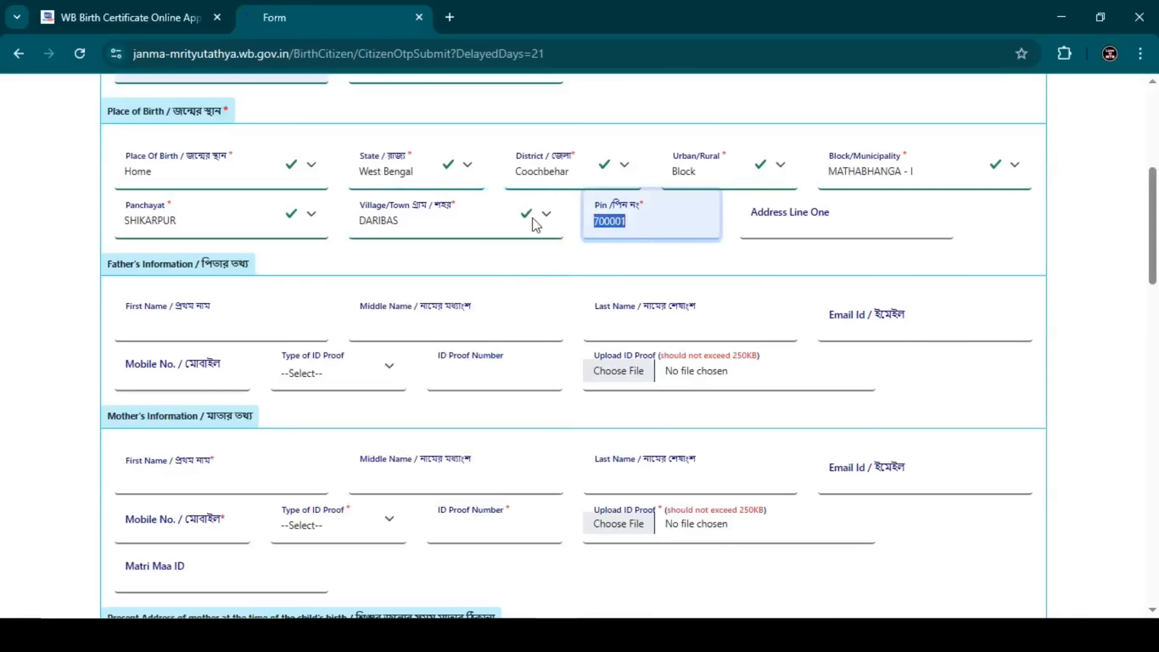
{"action": "type", "text": "736146"}
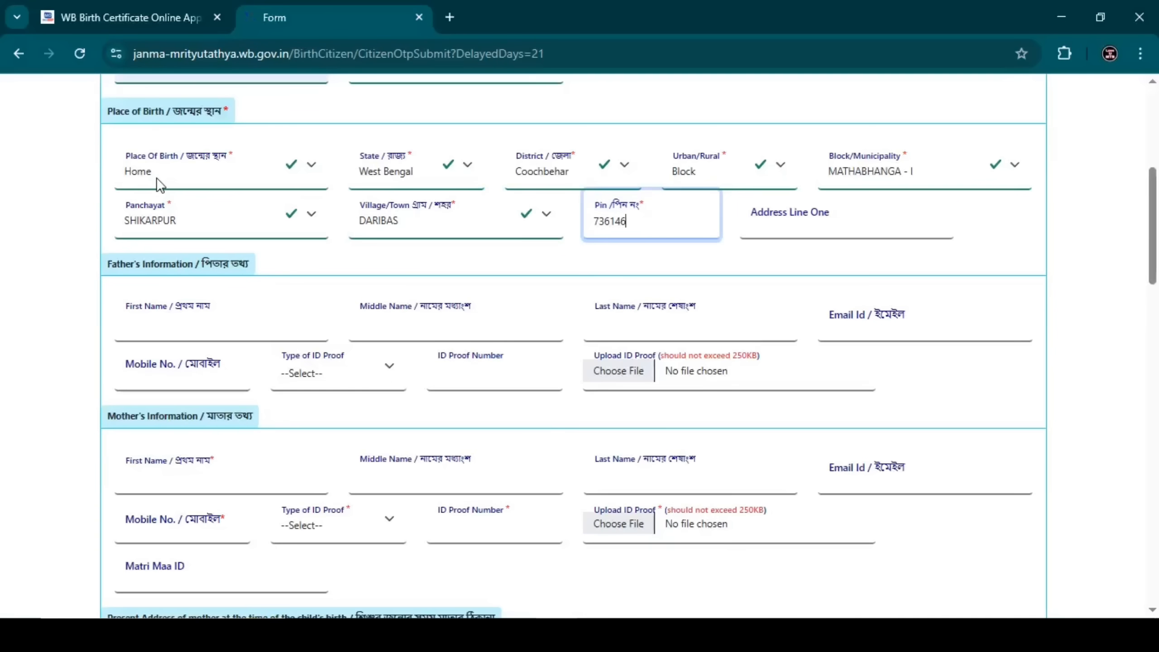
{"action": "left_click", "coordinate": [761, 230]}
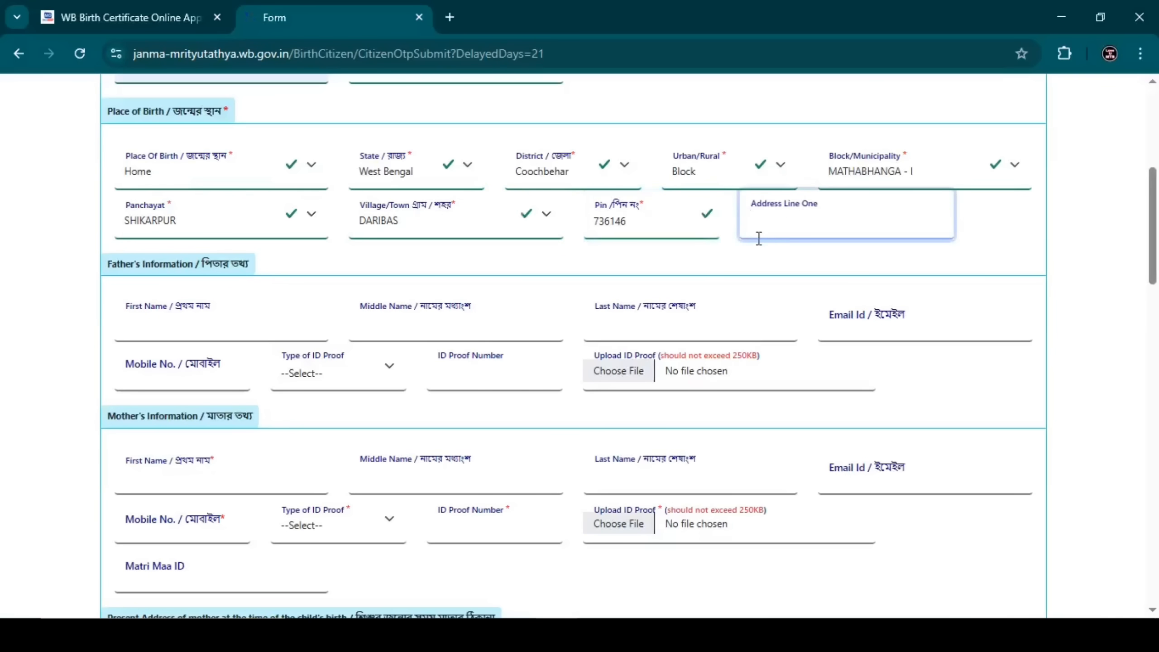
Step: Try Hospital as the place of birth in Coochbehar, West Bengal, with Urban/Rural set to Municipality and MUNICIPALITY MATHABHANGA selected
{"action": "left_click", "coordinate": [212, 185]}
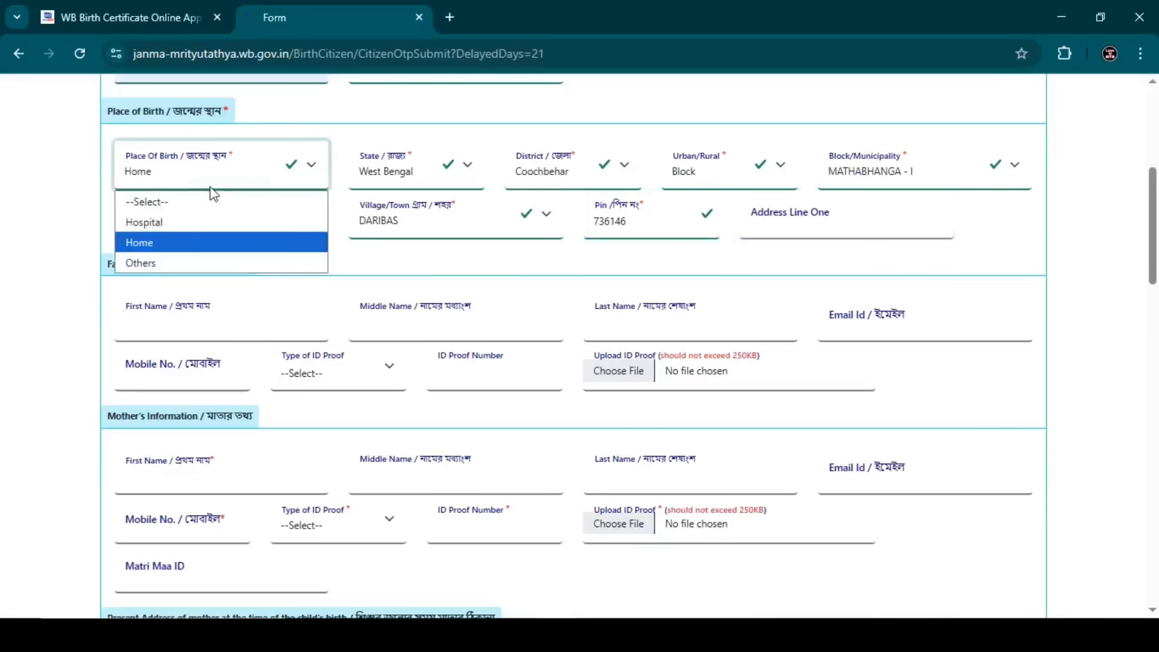
{"action": "left_click", "coordinate": [180, 226]}
{"action": "left_click", "coordinate": [444, 172]}
{"action": "left_click", "coordinate": [456, 220]}
{"action": "left_click", "coordinate": [574, 172]}
{"action": "left_click", "coordinate": [542, 283]}
{"action": "left_click", "coordinate": [692, 177]}
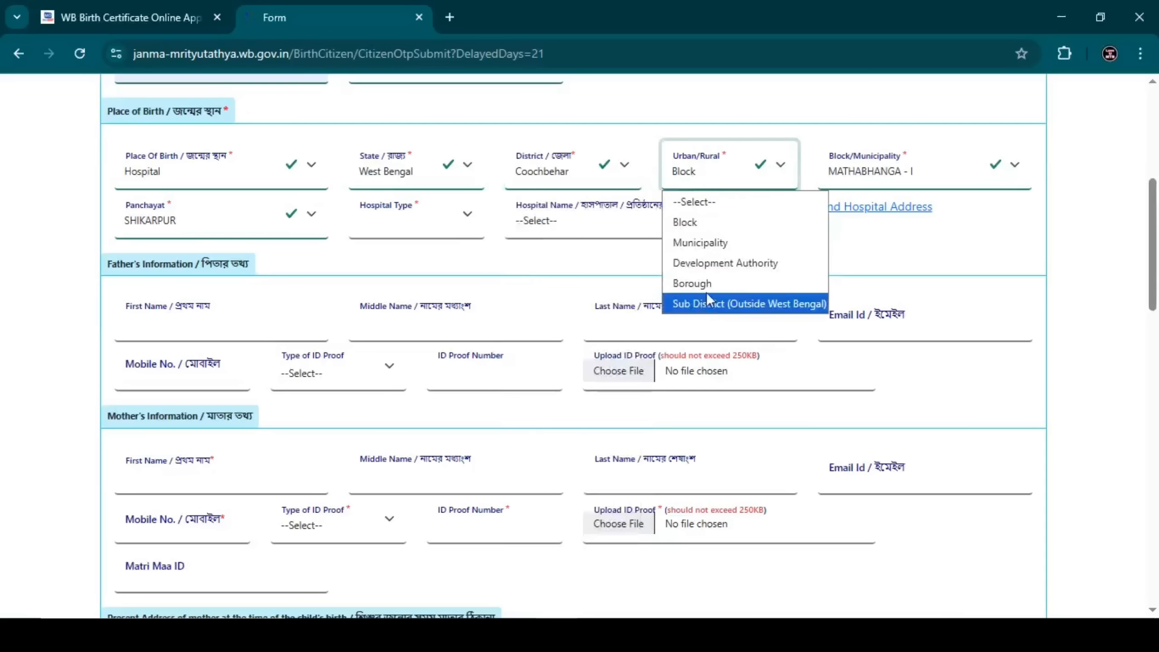
{"action": "left_click", "coordinate": [692, 240]}
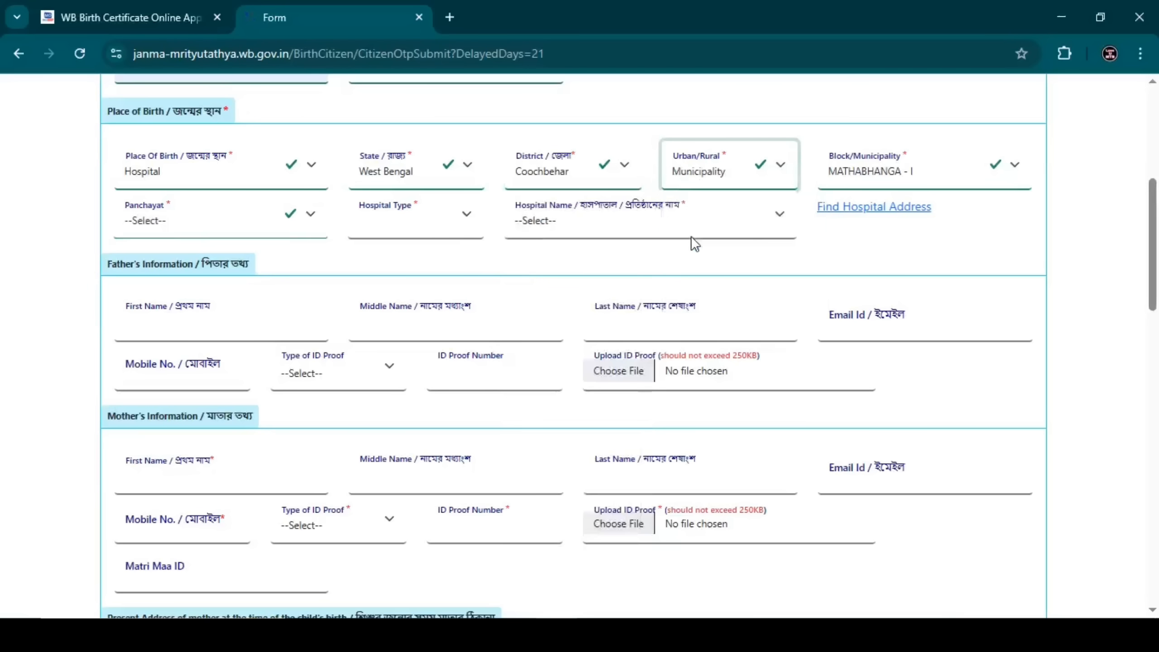
{"action": "left_click", "coordinate": [847, 170]}
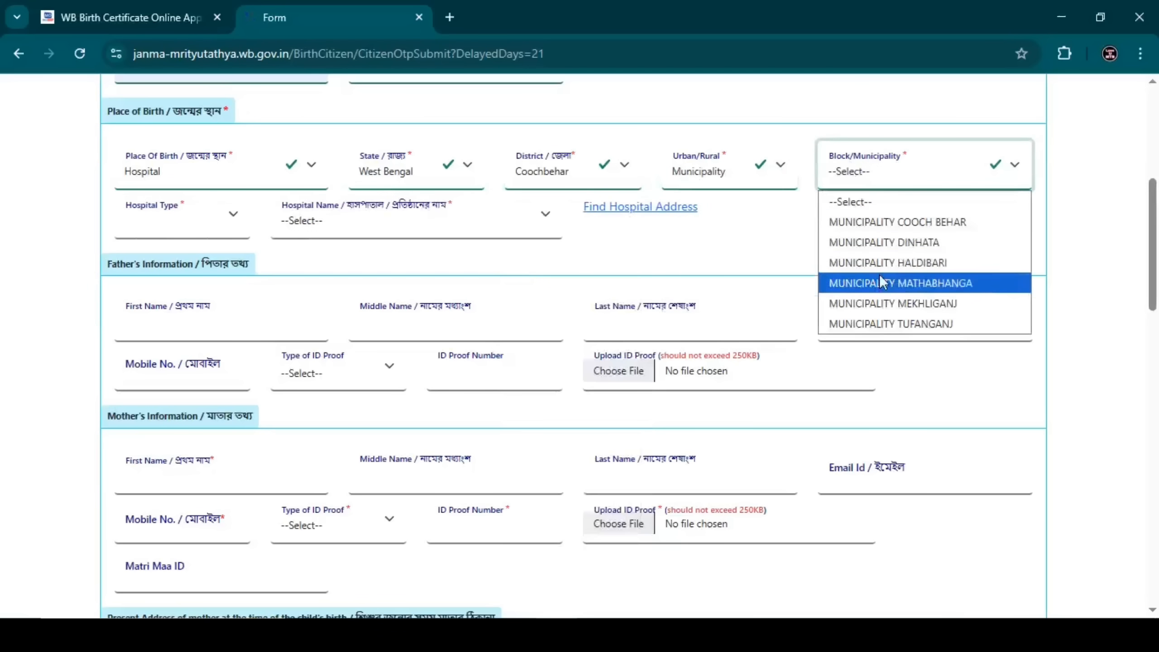
{"action": "left_click", "coordinate": [894, 283]}
Step: Enter the father's first and last names in the Father's Information section
{"action": "scroll", "coordinate": [339, 227], "scroll_direction": "down", "scroll_amount": 3}
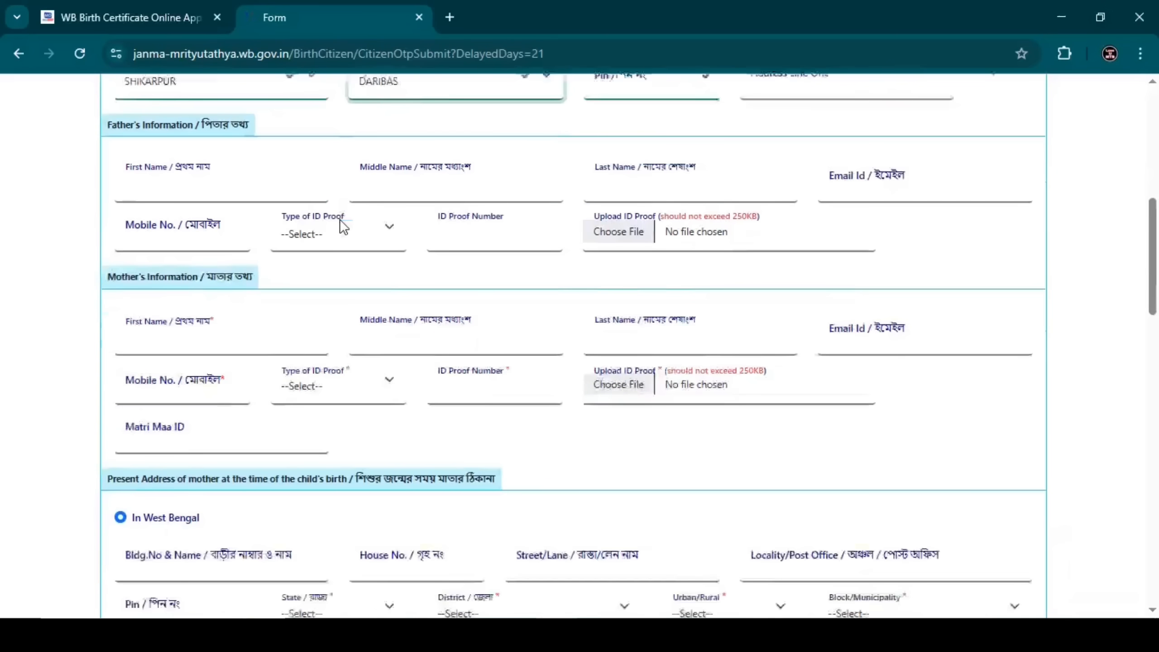
{"action": "scroll", "coordinate": [339, 219], "scroll_direction": "down", "scroll_amount": 1}
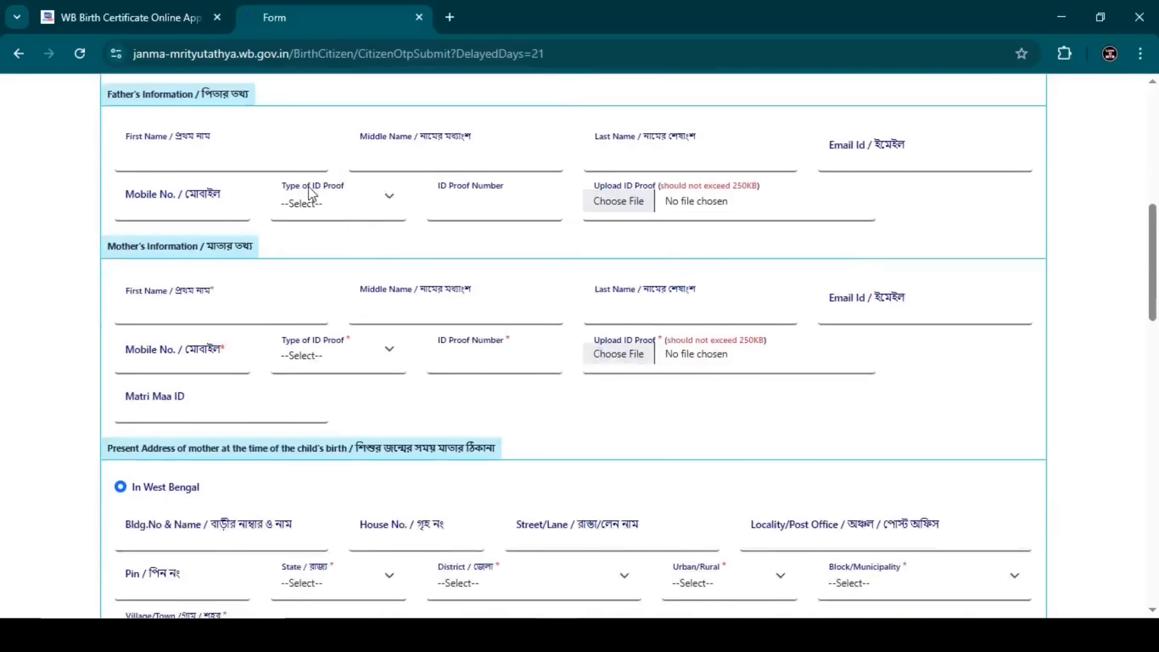
{"action": "left_click", "coordinate": [159, 164]}
{"action": "left_click", "coordinate": [224, 199]}
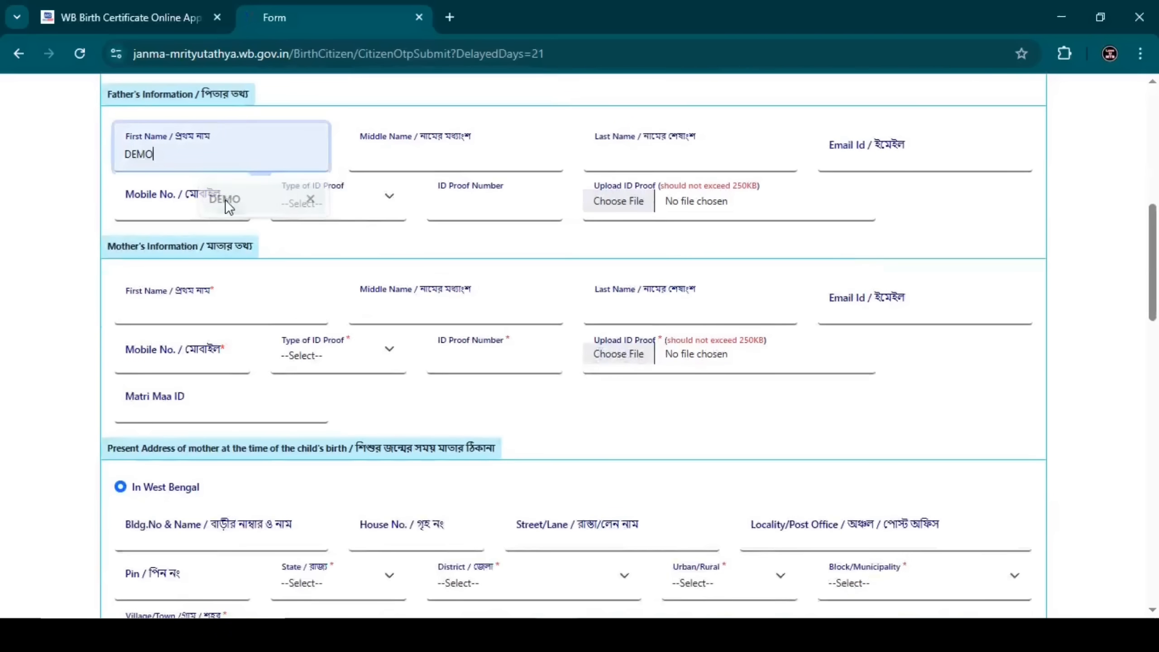
{"action": "left_click", "coordinate": [408, 164]}
{"action": "left_click", "coordinate": [623, 160]}
{"action": "left_click", "coordinate": [742, 192]}
{"action": "left_click", "coordinate": [851, 148]}
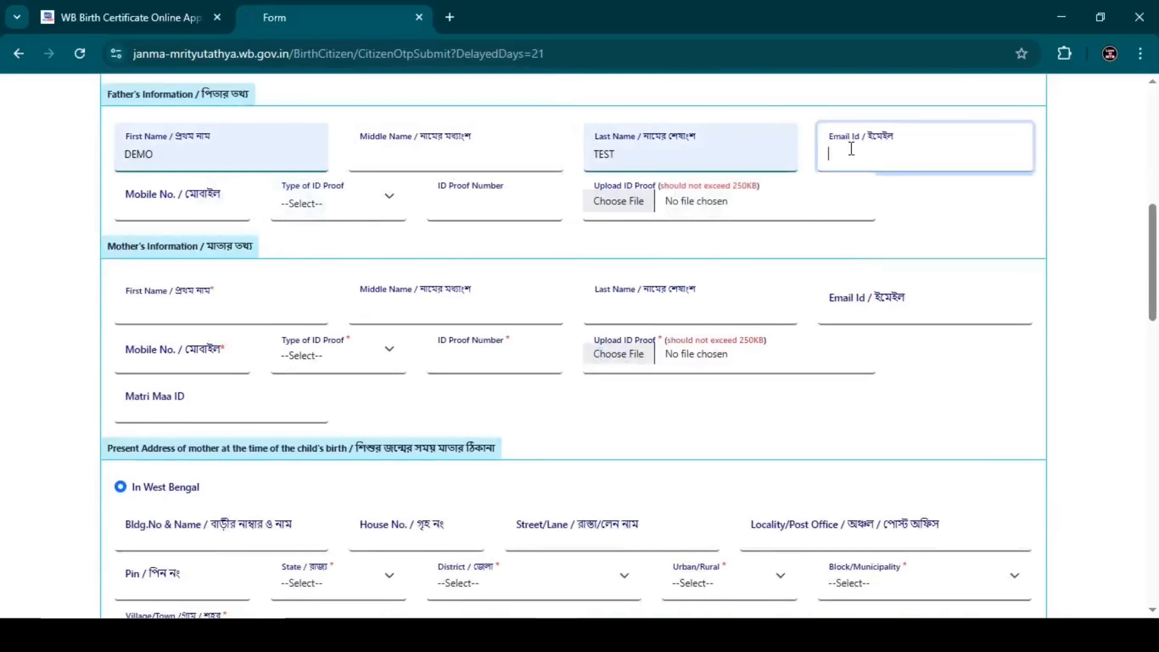
{"action": "left_click", "coordinate": [185, 208]}
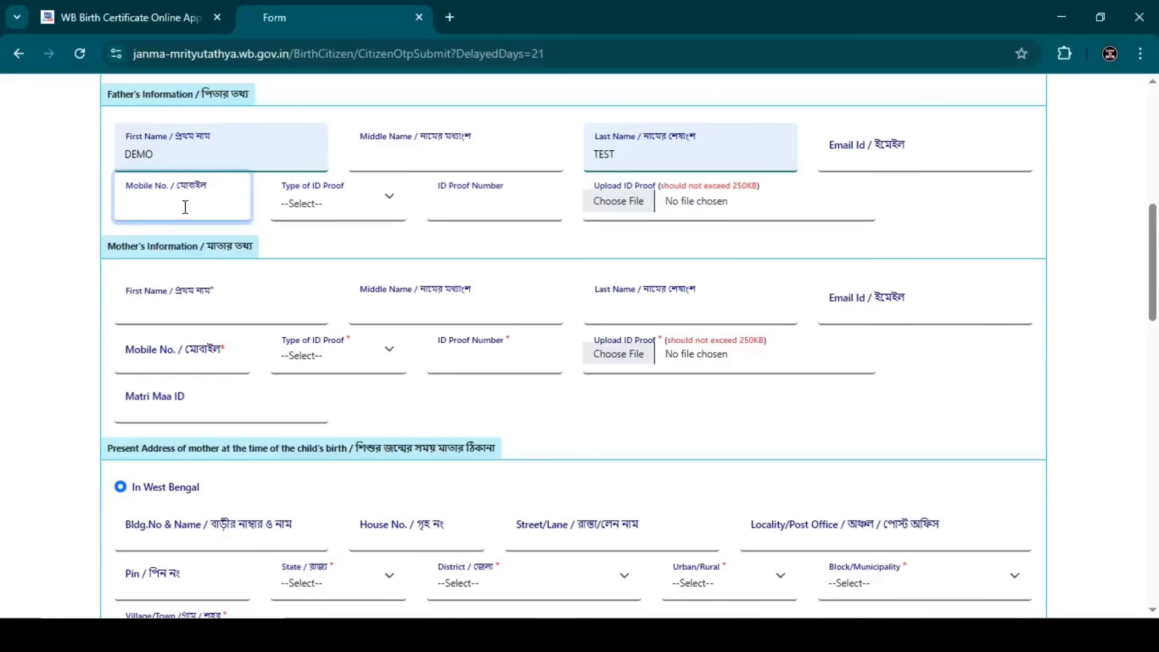
Step: Set the father's type of ID proof to Aadhaar
{"action": "left_click", "coordinate": [387, 200]}
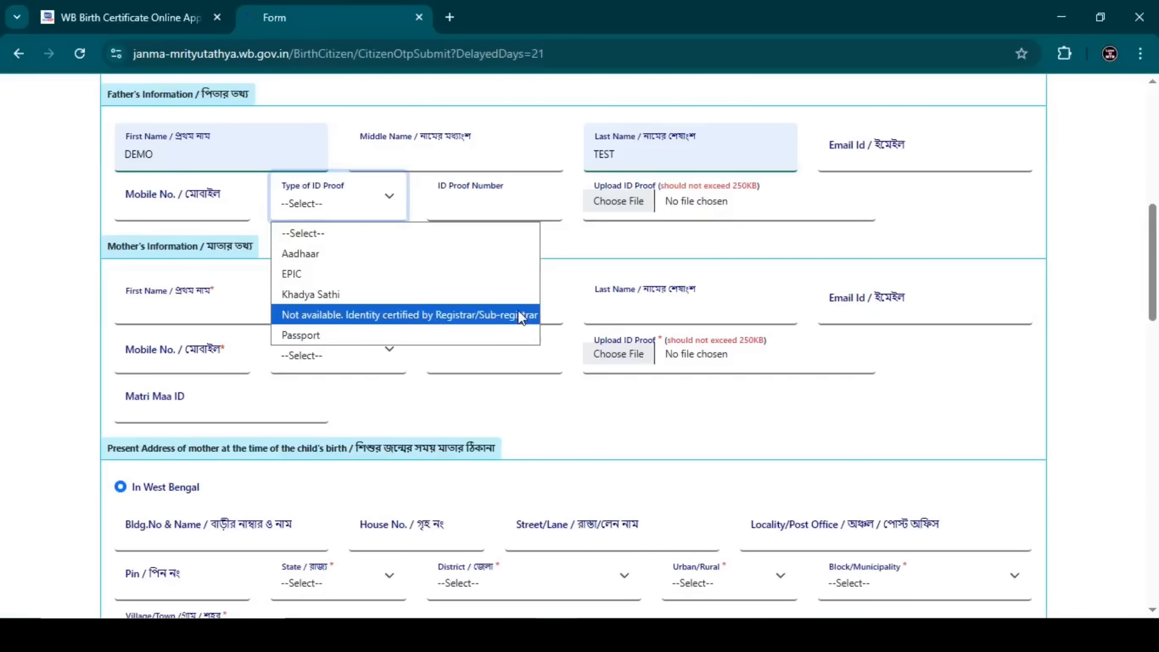
{"action": "left_click", "coordinate": [493, 313]}
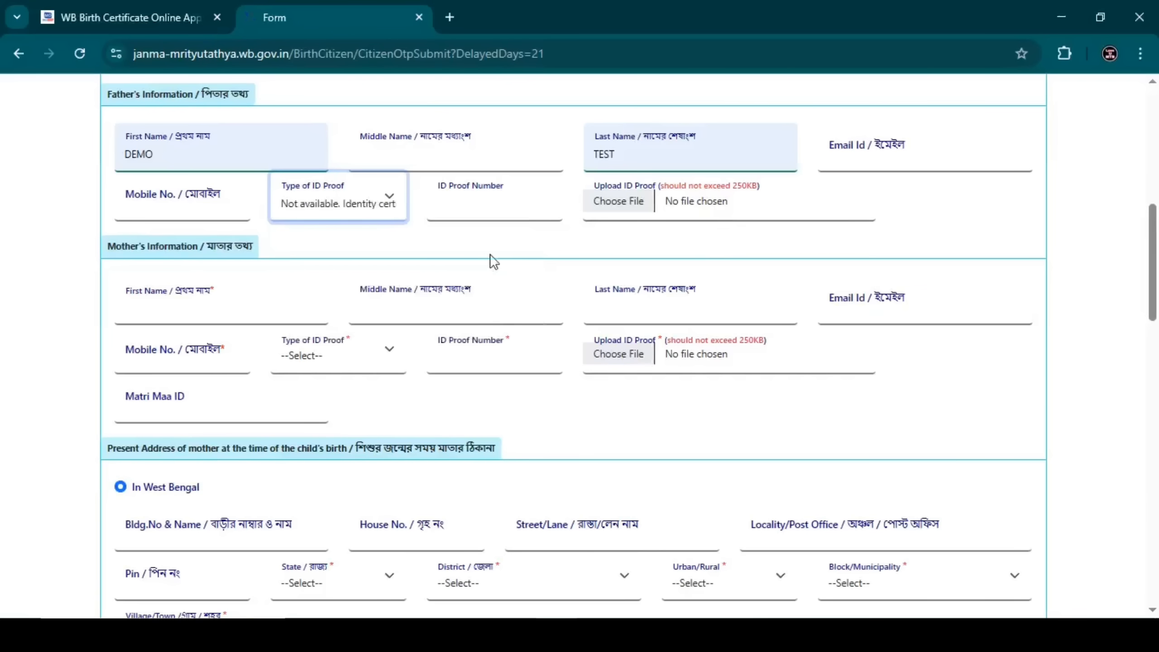
{"action": "left_click", "coordinate": [395, 216]}
{"action": "left_click", "coordinate": [301, 272]}
{"action": "left_click", "coordinate": [313, 212]}
{"action": "left_click", "coordinate": [312, 254]}
{"action": "left_click", "coordinate": [452, 214]}
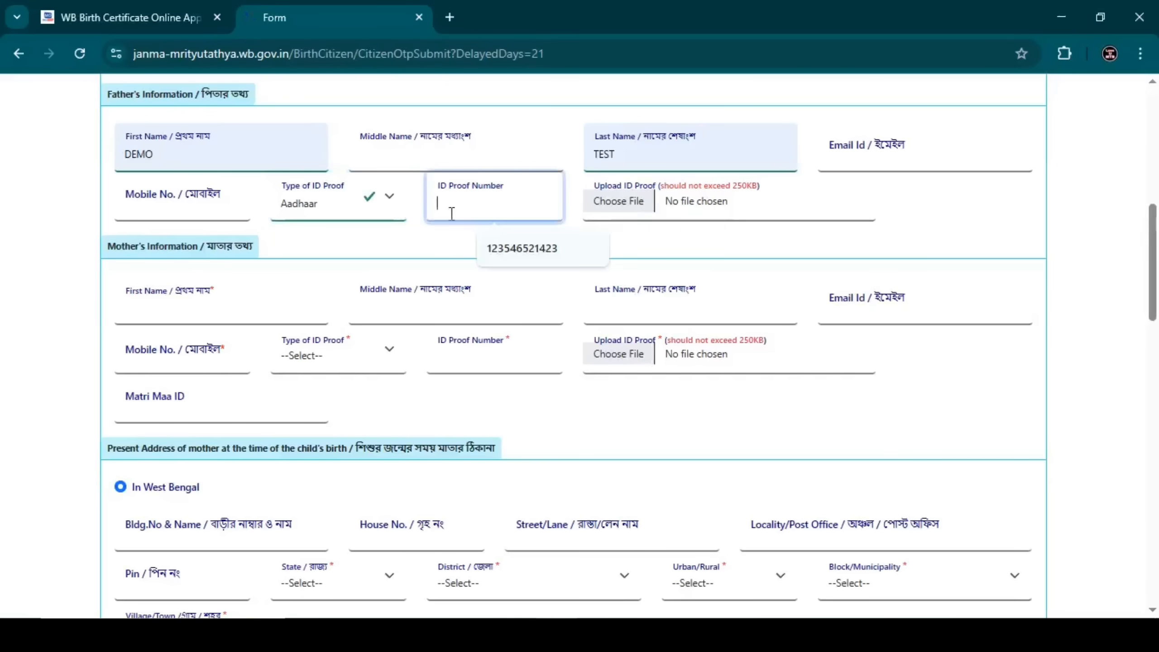
{"action": "left_click", "coordinate": [438, 247]}
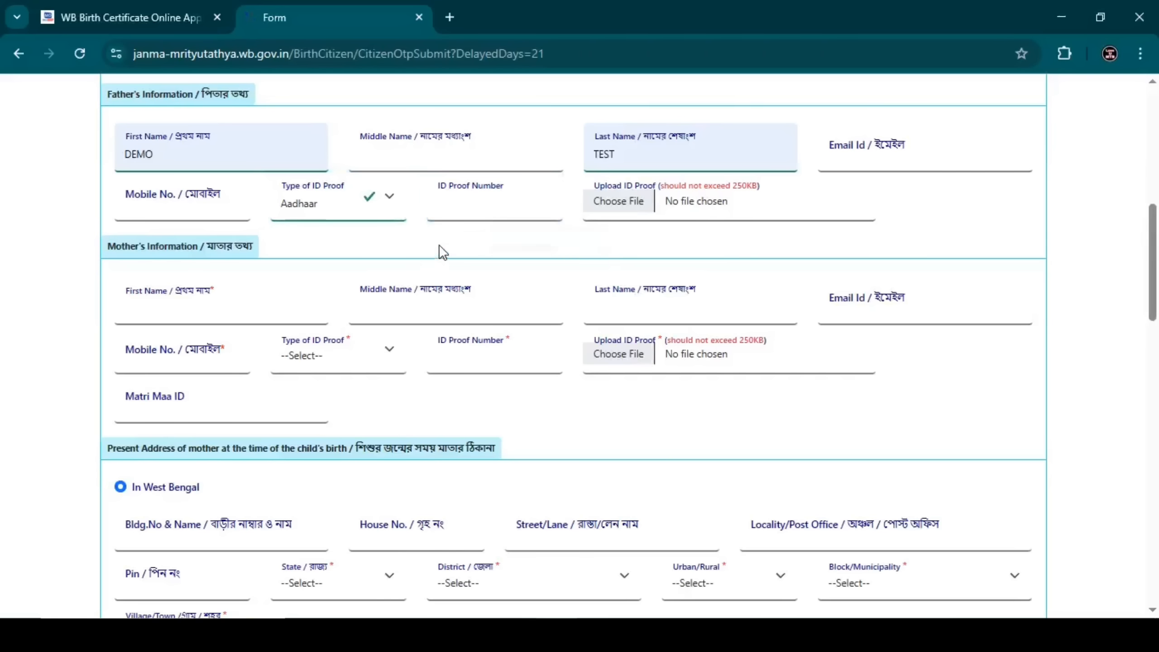
{"action": "left_click", "coordinate": [609, 191]}
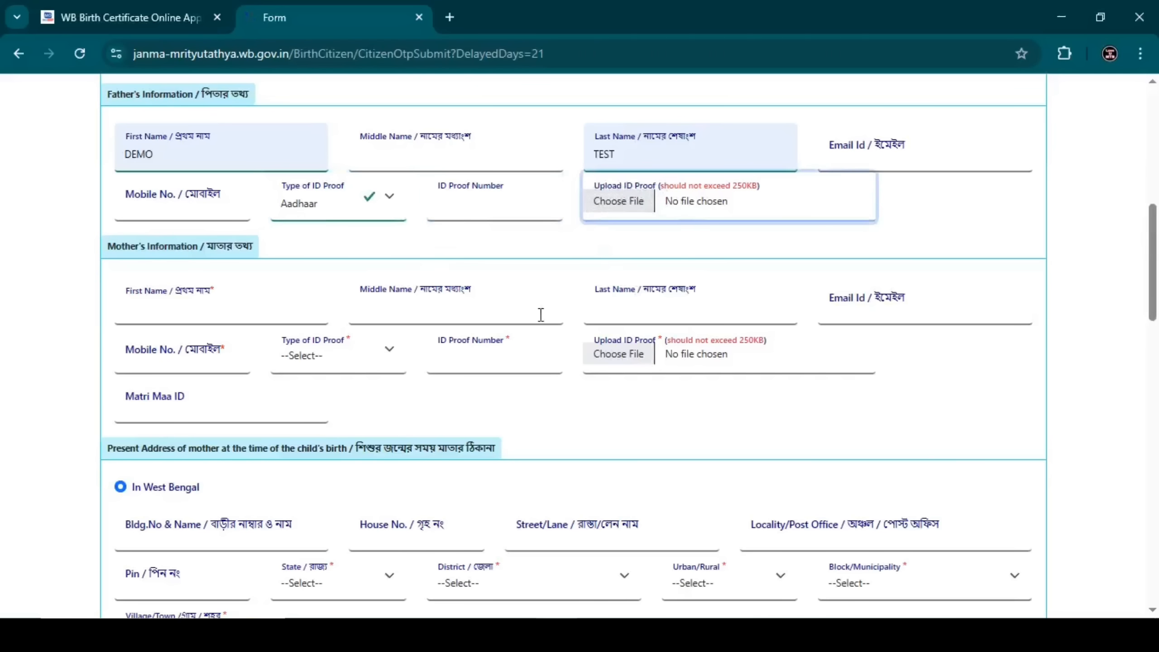
{"action": "left_click", "coordinate": [601, 250]}
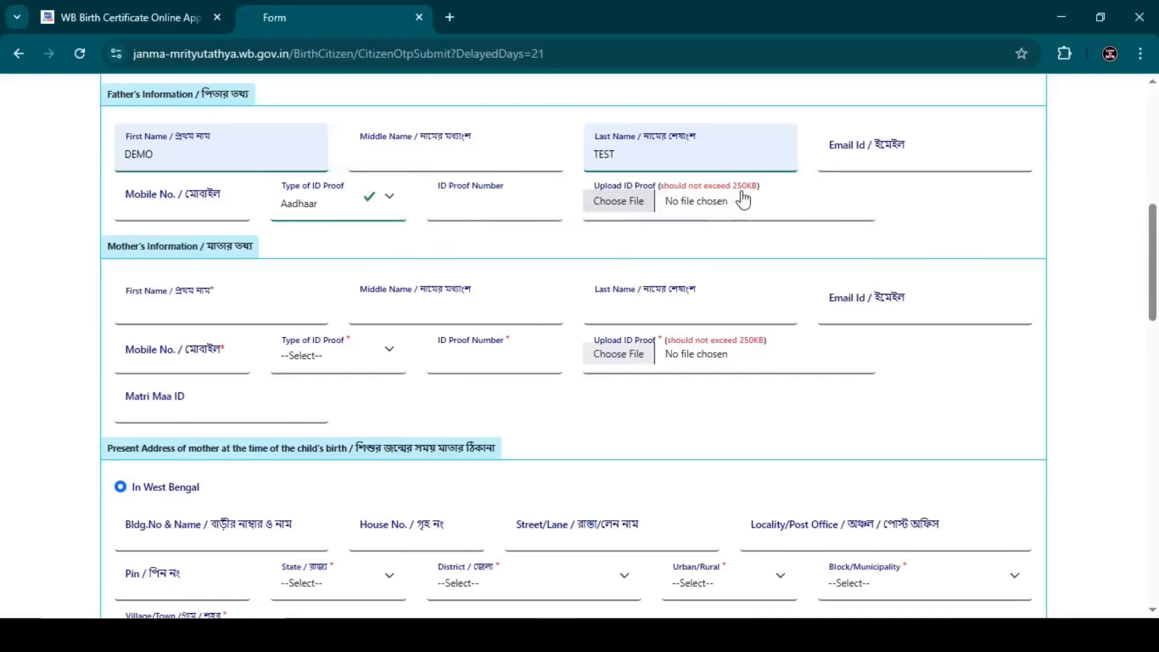
{"action": "left_click_drag", "start_coordinate": [109, 248], "coordinate": [277, 251]}
{"action": "left_click", "coordinate": [282, 251]}
Step: Enter the mother's first and last names in the Mother's Information section
{"action": "left_click", "coordinate": [204, 314]}
{"action": "left_click", "coordinate": [230, 354]}
{"action": "left_click", "coordinate": [391, 315]}
{"action": "left_click", "coordinate": [616, 314]}
{"action": "left_click", "coordinate": [686, 356]}
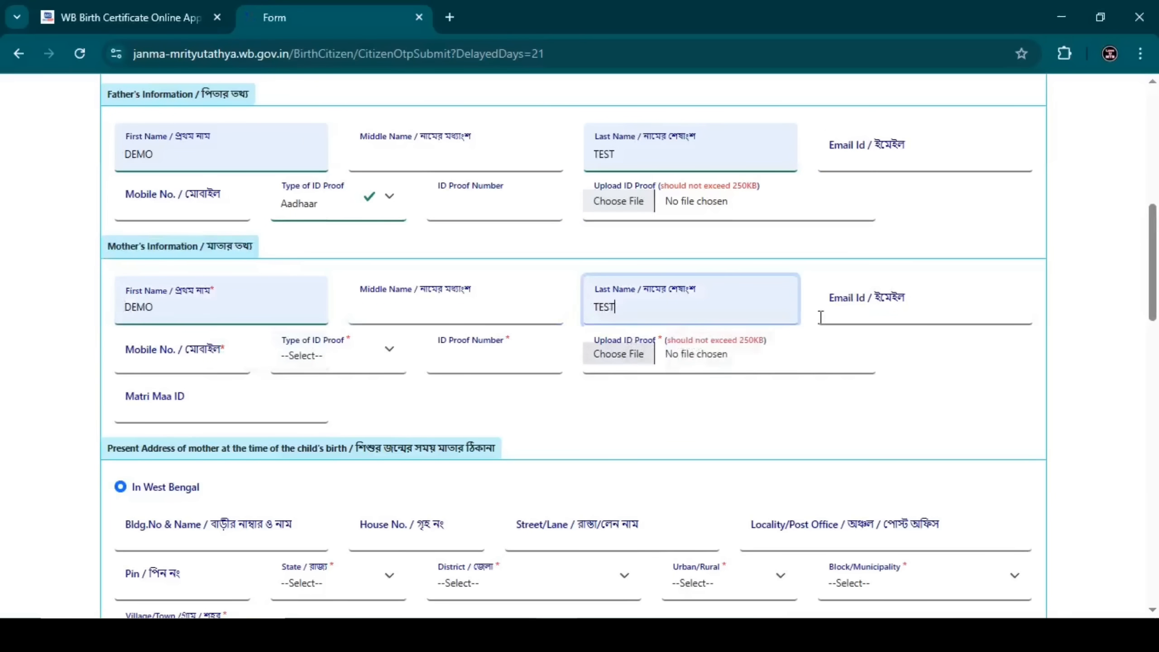
{"action": "left_click", "coordinate": [818, 319]}
{"action": "left_click", "coordinate": [177, 357]}
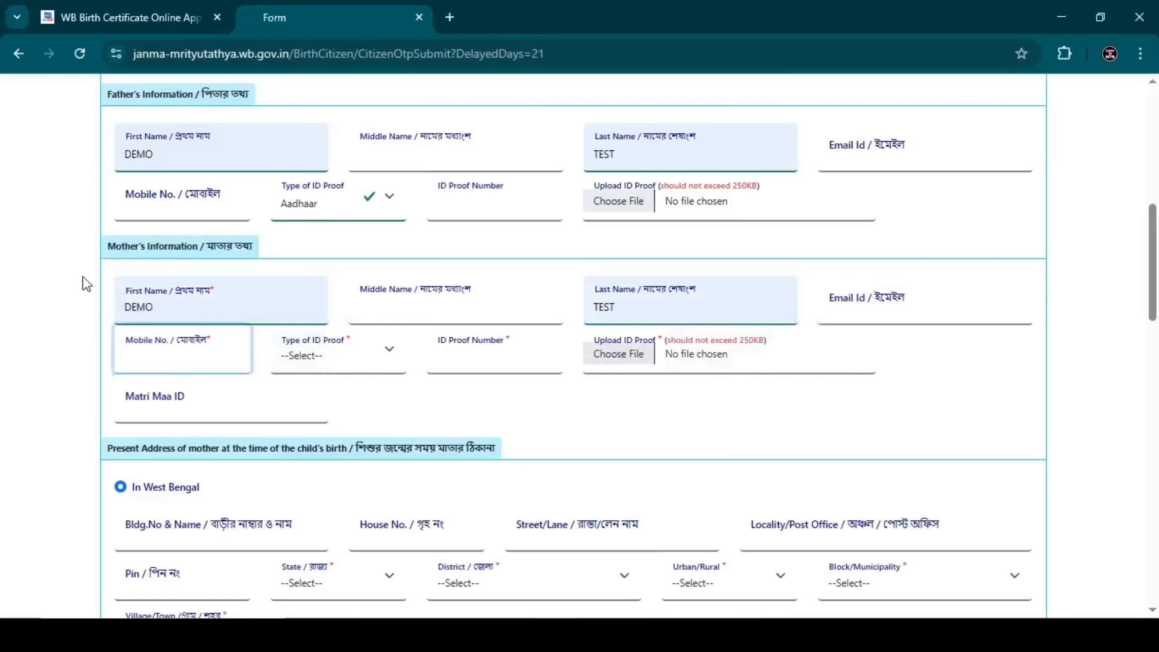
Step: Try the Not available option and Aadhaar as the mother's type of ID proof, checking the ID Proof Number field for each
{"action": "left_click", "coordinate": [370, 356]}
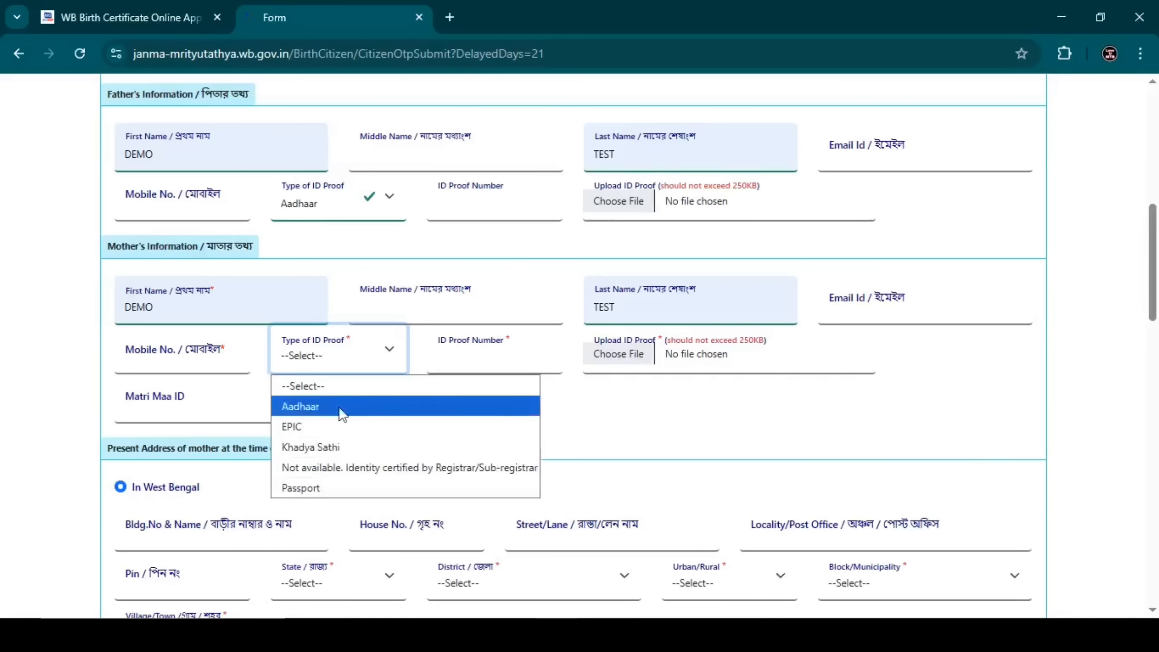
{"action": "left_click", "coordinate": [330, 469]}
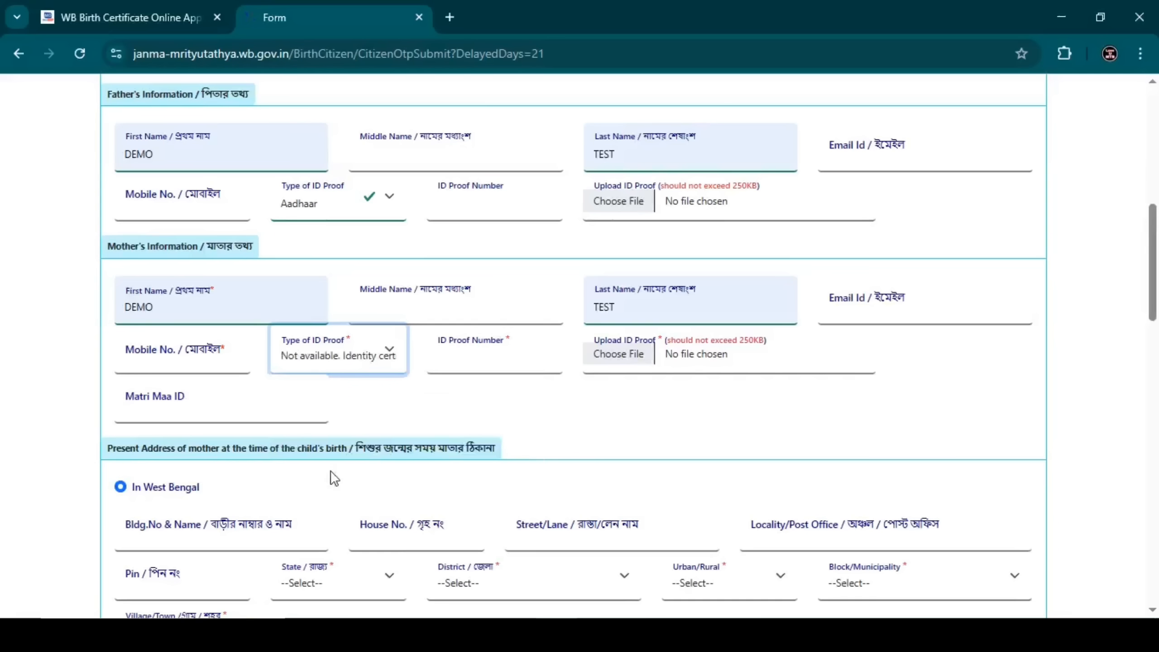
{"action": "left_click", "coordinate": [464, 366]}
{"action": "left_click", "coordinate": [378, 355]}
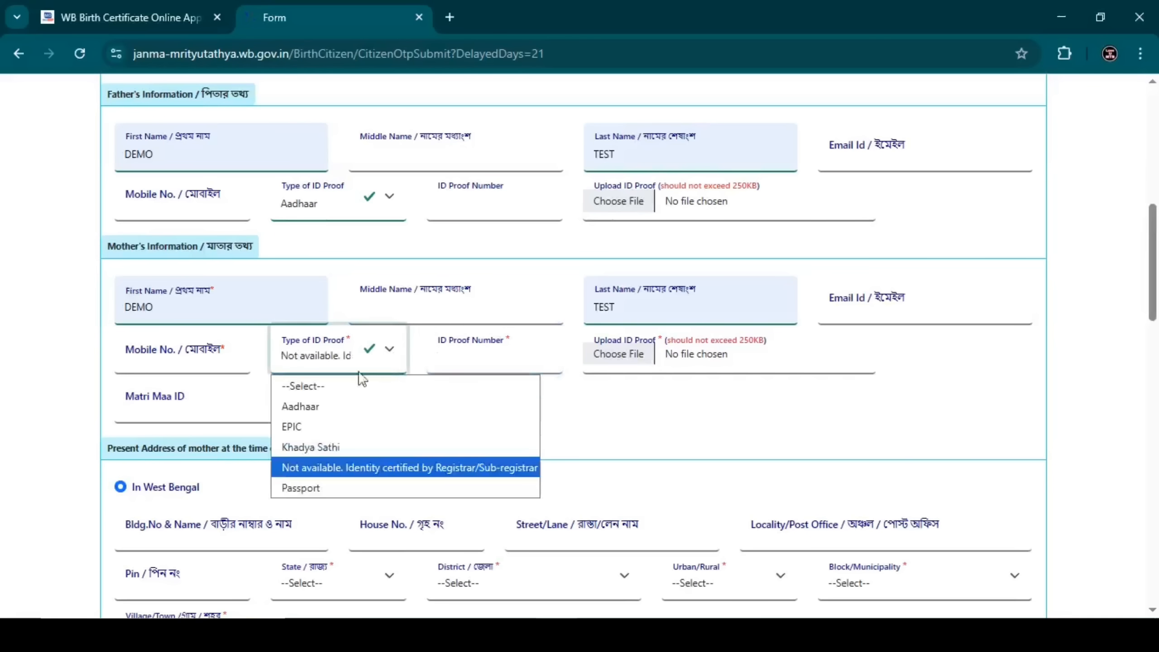
{"action": "left_click", "coordinate": [318, 406]}
{"action": "left_click", "coordinate": [471, 354]}
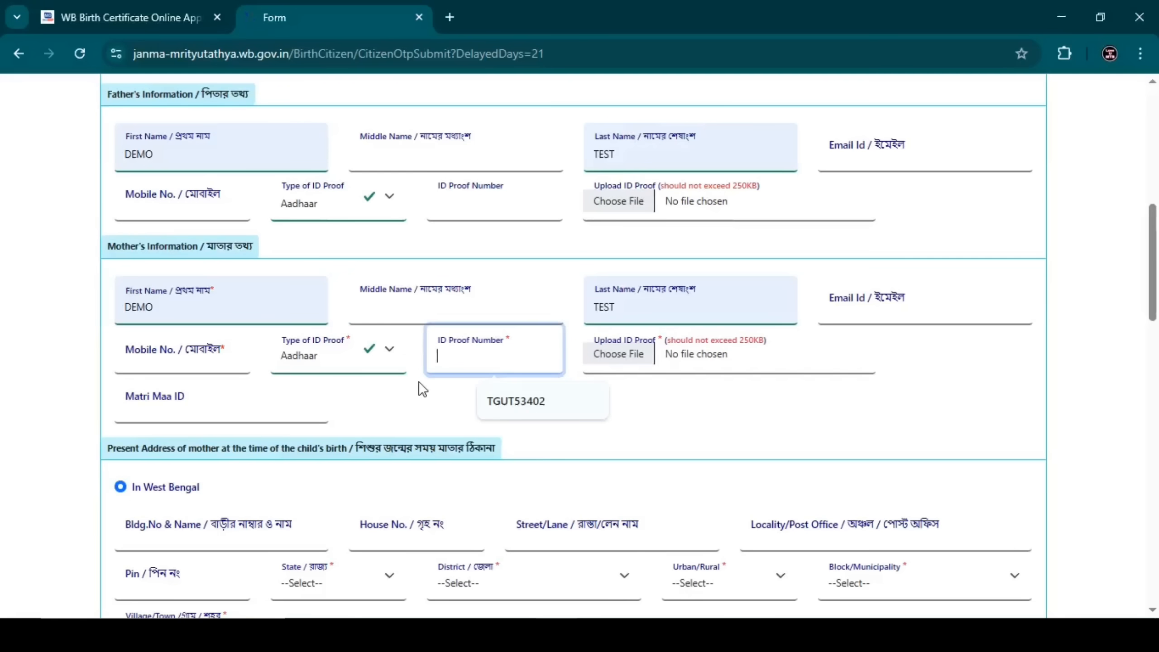
{"action": "left_click", "coordinate": [524, 363]}
{"action": "left_click", "coordinate": [427, 400]}
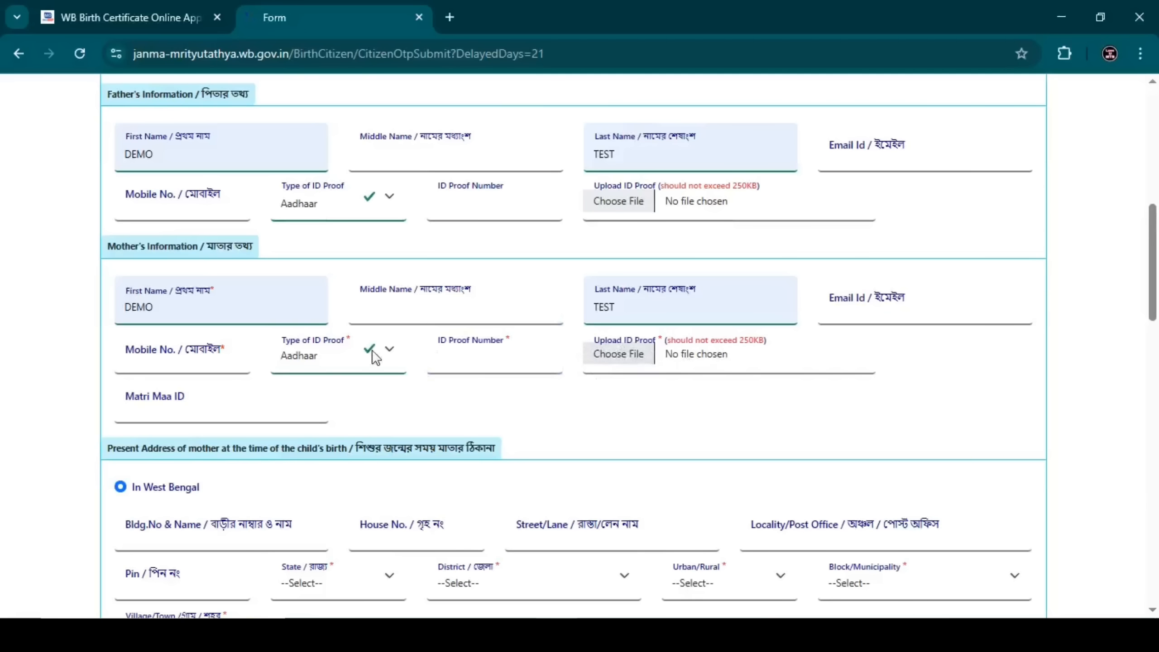
Step: Set the mother's type of ID proof to "Not available. Identity certified by Registrar/Sub-registrar"
{"action": "left_click", "coordinate": [391, 347]}
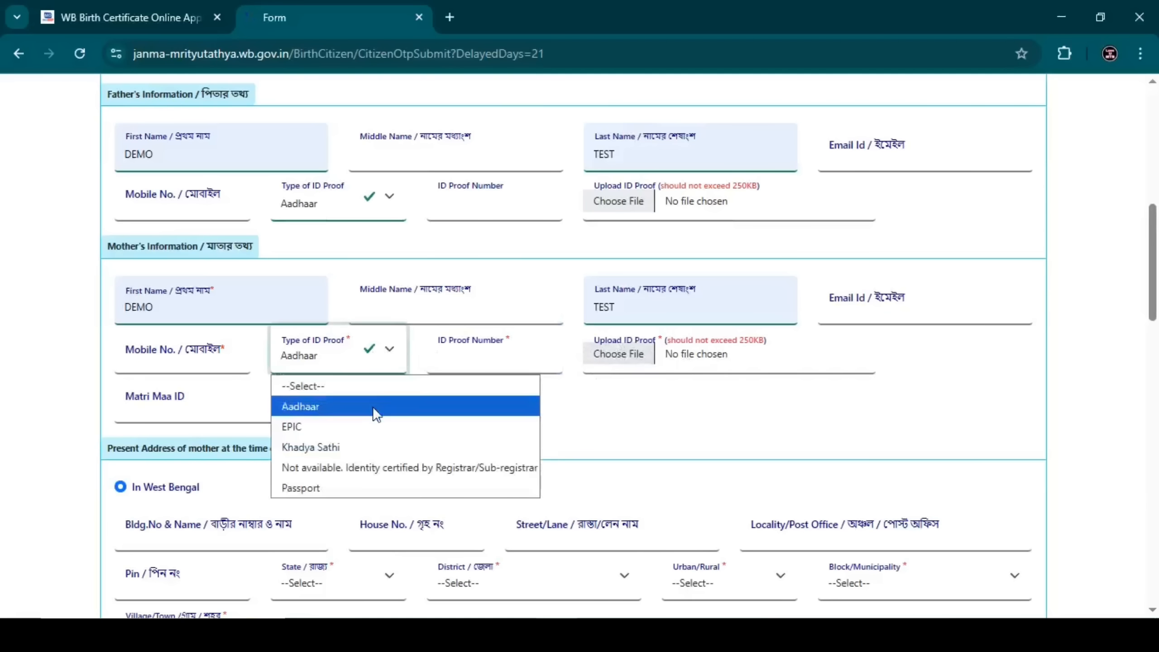
{"action": "left_click", "coordinate": [356, 465]}
{"action": "scroll", "coordinate": [520, 289], "scroll_direction": "down", "scroll_amount": 4}
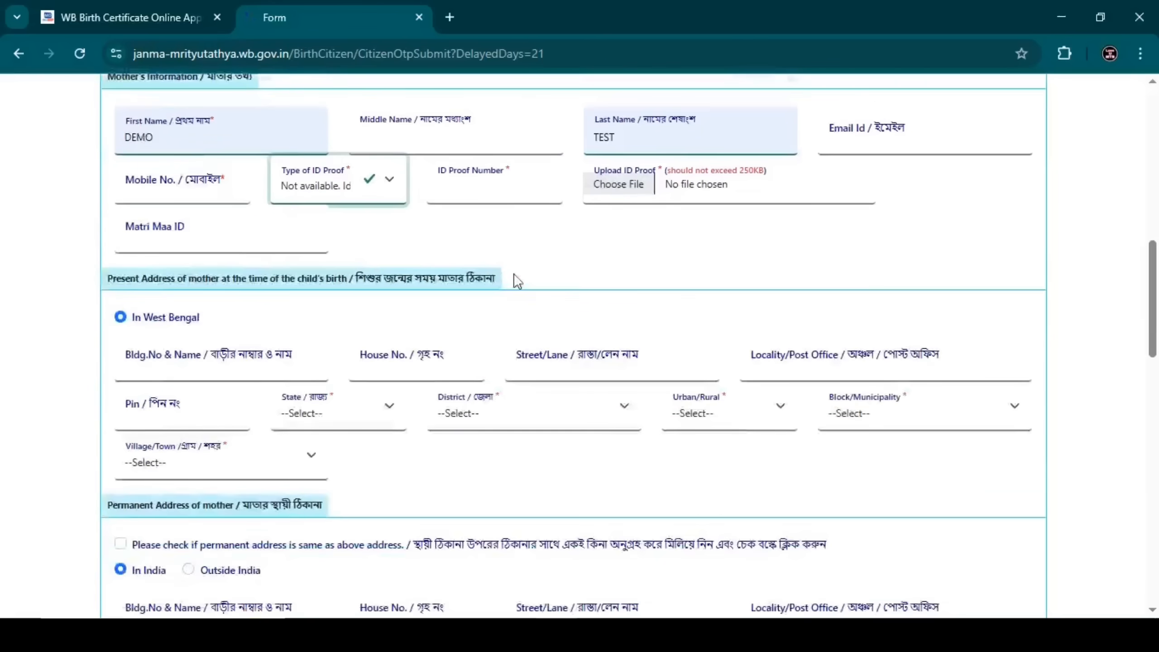
{"action": "left_click", "coordinate": [142, 232]}
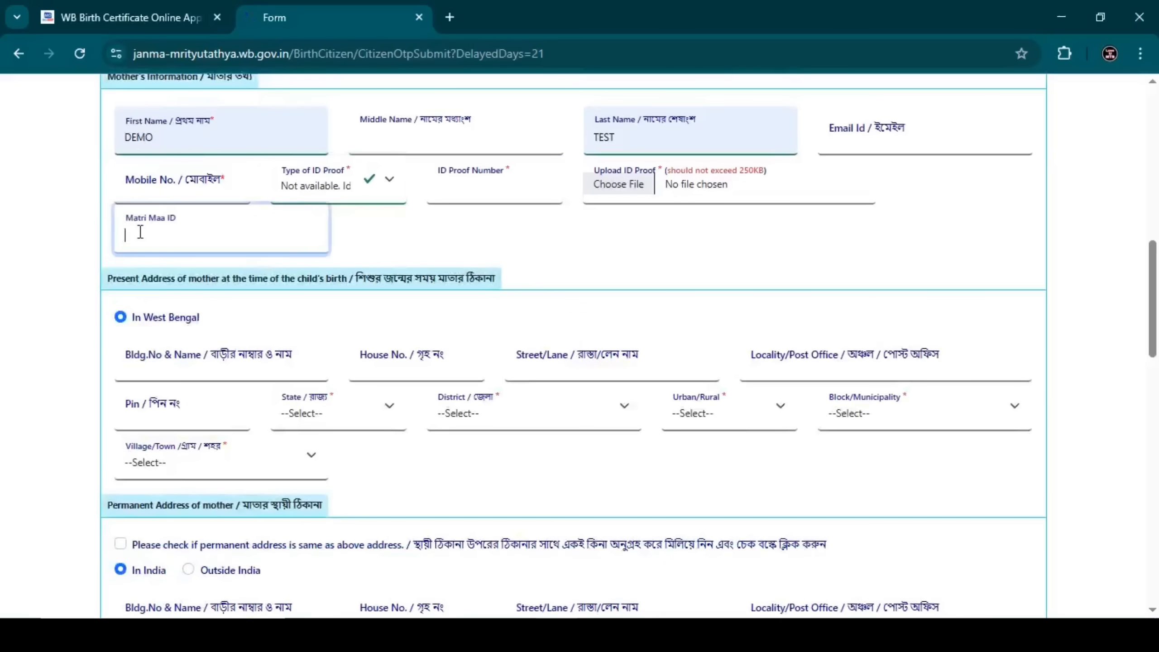
{"action": "left_click", "coordinate": [486, 258]}
{"action": "scroll", "coordinate": [479, 238], "scroll_direction": "down", "scroll_amount": 2}
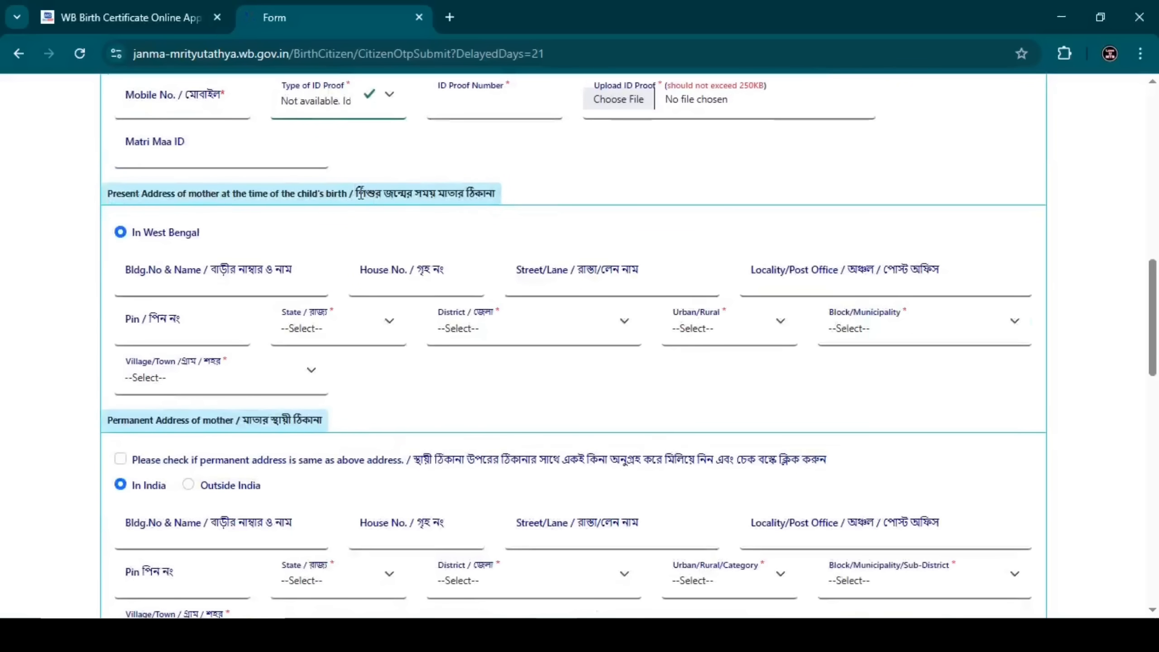
{"action": "left_click_drag", "start_coordinate": [347, 194], "coordinate": [536, 198]}
{"action": "left_click", "coordinate": [539, 204]}
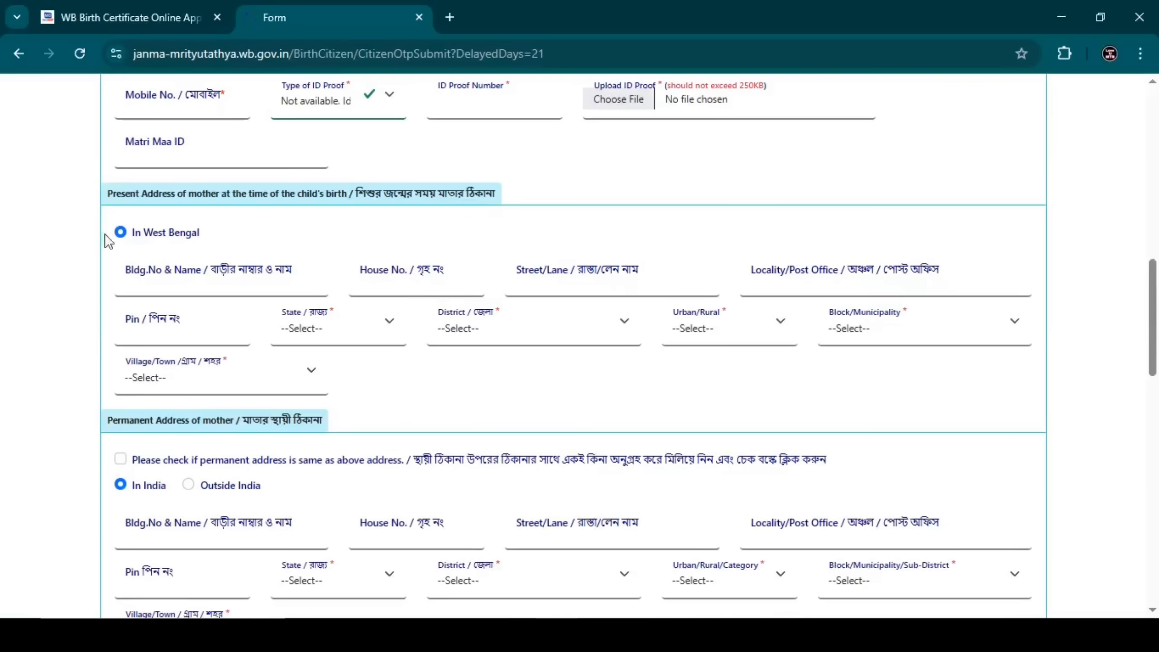
Step: Fill in the building number, house number, street and locality of the mother's present address in West Bengal
{"action": "left_click", "coordinate": [165, 276]}
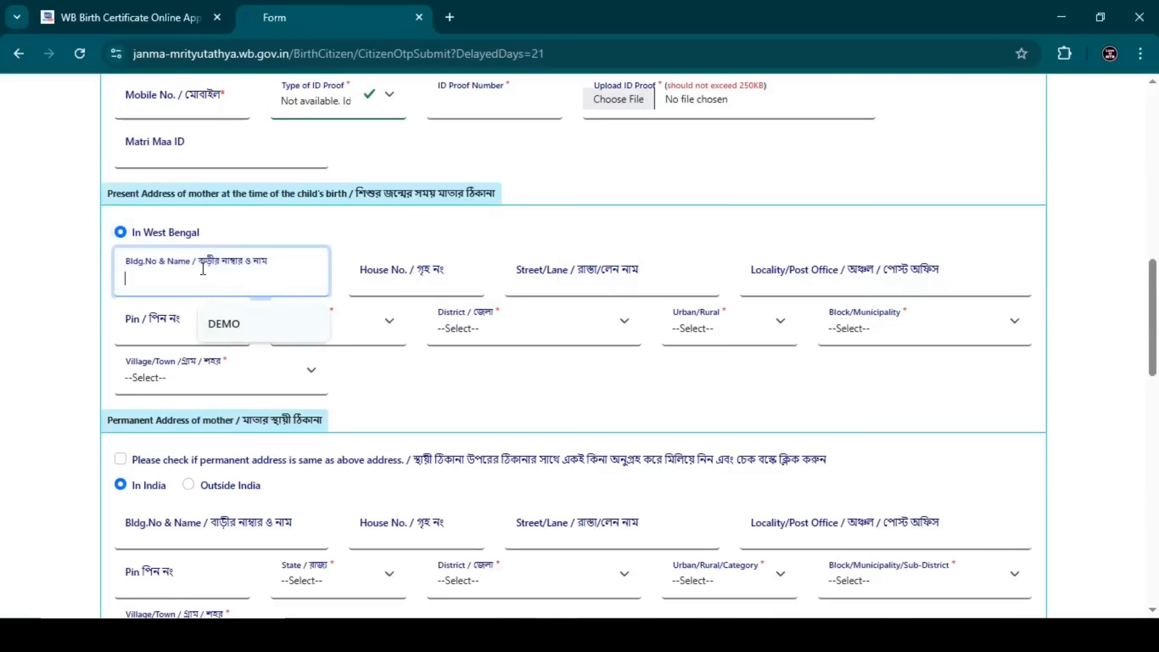
{"action": "type", "text": "00"}
{"action": "left_click", "coordinate": [326, 236]}
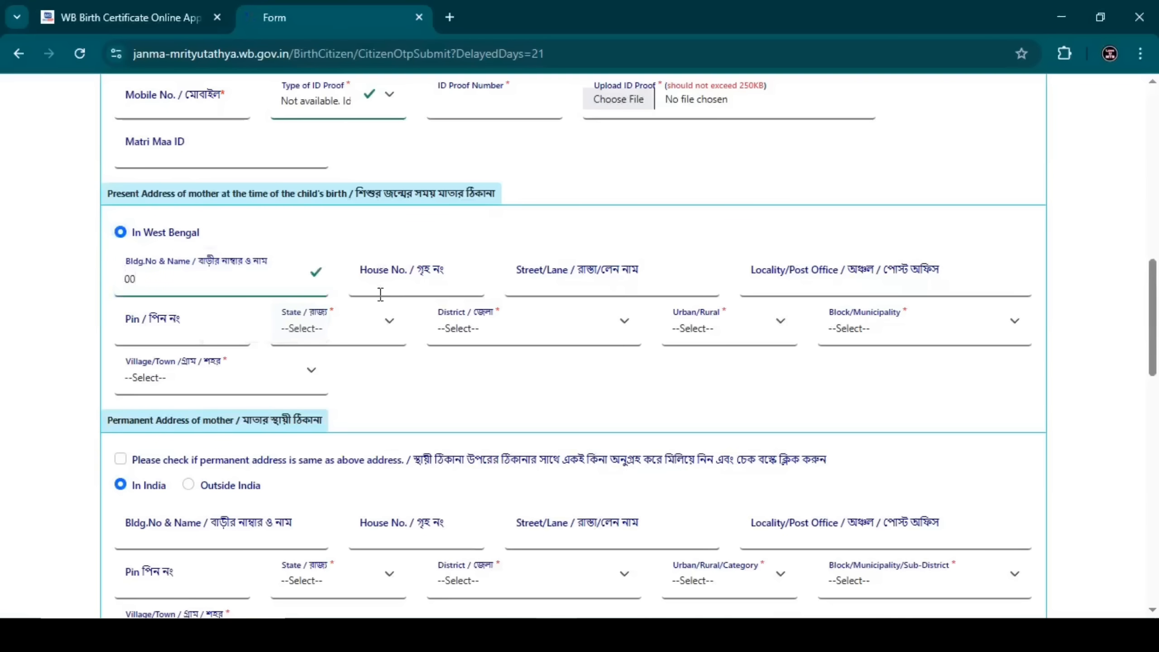
{"action": "left_click", "coordinate": [146, 285]}
{"action": "left_click", "coordinate": [363, 273]}
{"action": "left_click", "coordinate": [419, 329]}
{"action": "left_click", "coordinate": [574, 286]}
{"action": "left_click", "coordinate": [611, 326]}
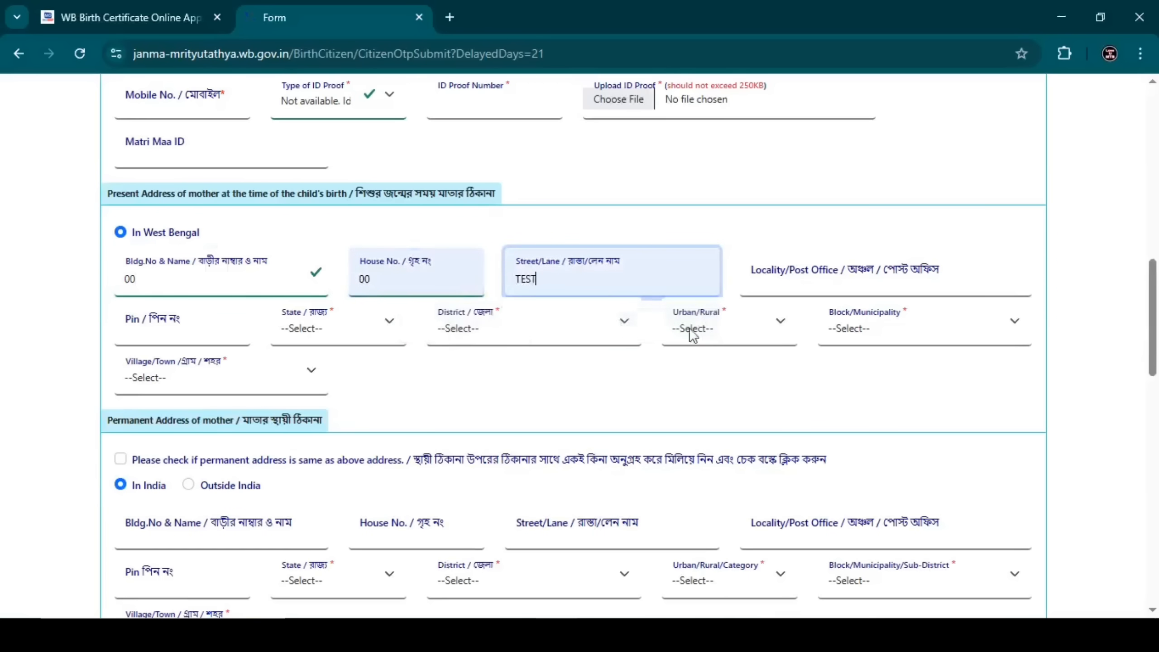
{"action": "left_click", "coordinate": [810, 279]}
{"action": "left_click", "coordinate": [841, 325]}
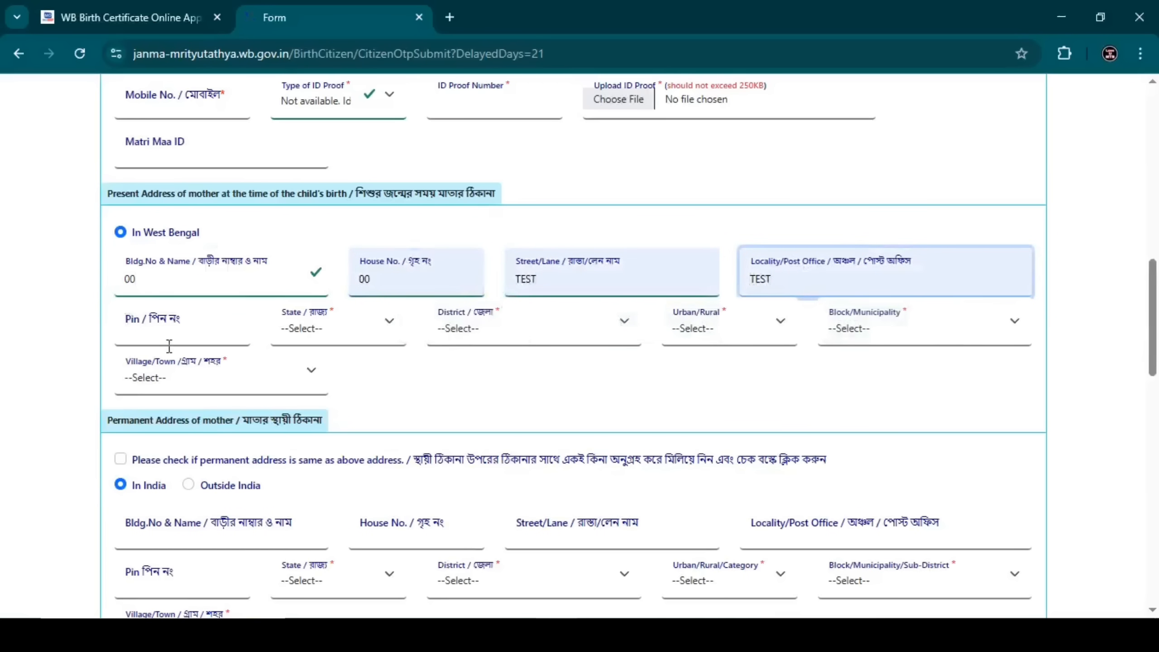
Step: Enter the postal PIN code of the mother's present address and set the state to West Bengal and the district to Coochbehar
{"action": "left_click", "coordinate": [174, 329]}
{"action": "left_click", "coordinate": [216, 386]}
{"action": "left_click", "coordinate": [305, 330]}
{"action": "left_click", "coordinate": [306, 385]}
{"action": "left_click", "coordinate": [482, 342]}
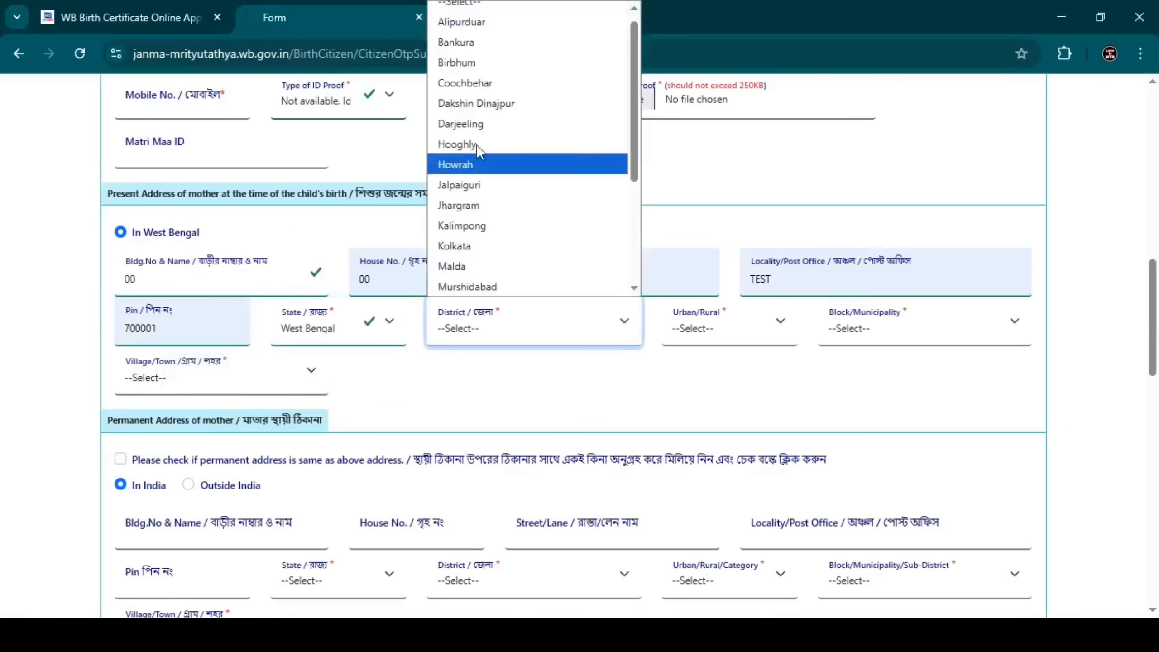
{"action": "left_click", "coordinate": [475, 80]}
Step: Set the mother's present address to Block, MATHABHANGA - I, with panchayat SHIKARPUR and village DARIBAS
{"action": "left_click", "coordinate": [694, 310]}
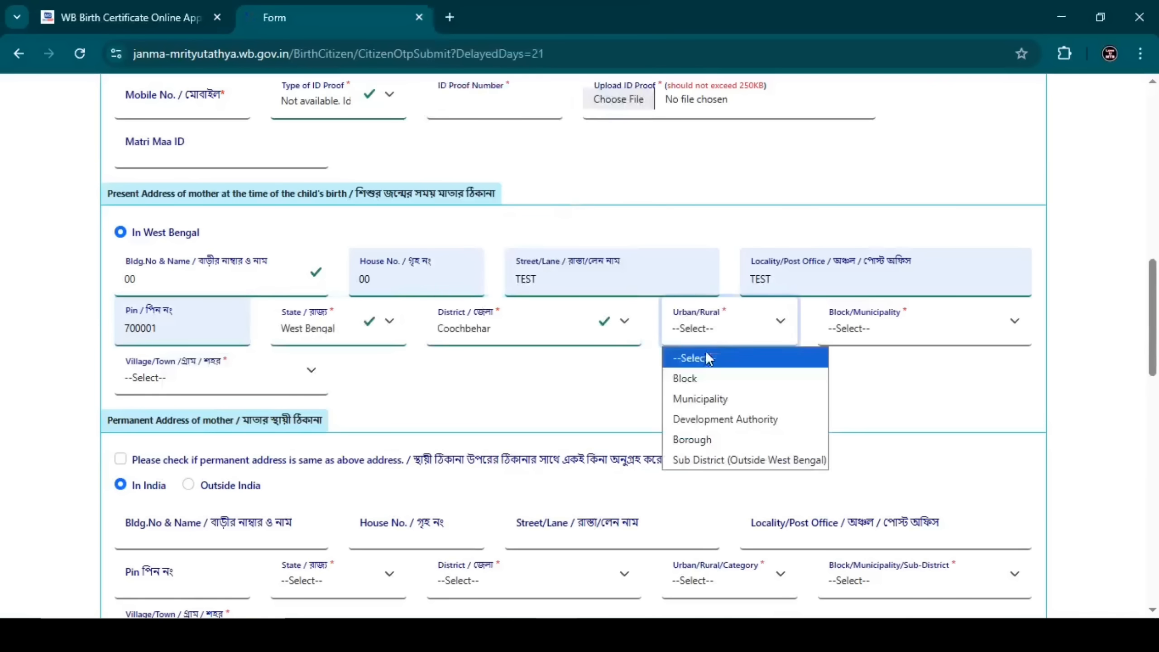
{"action": "left_click", "coordinate": [696, 378]}
{"action": "left_click", "coordinate": [877, 322]}
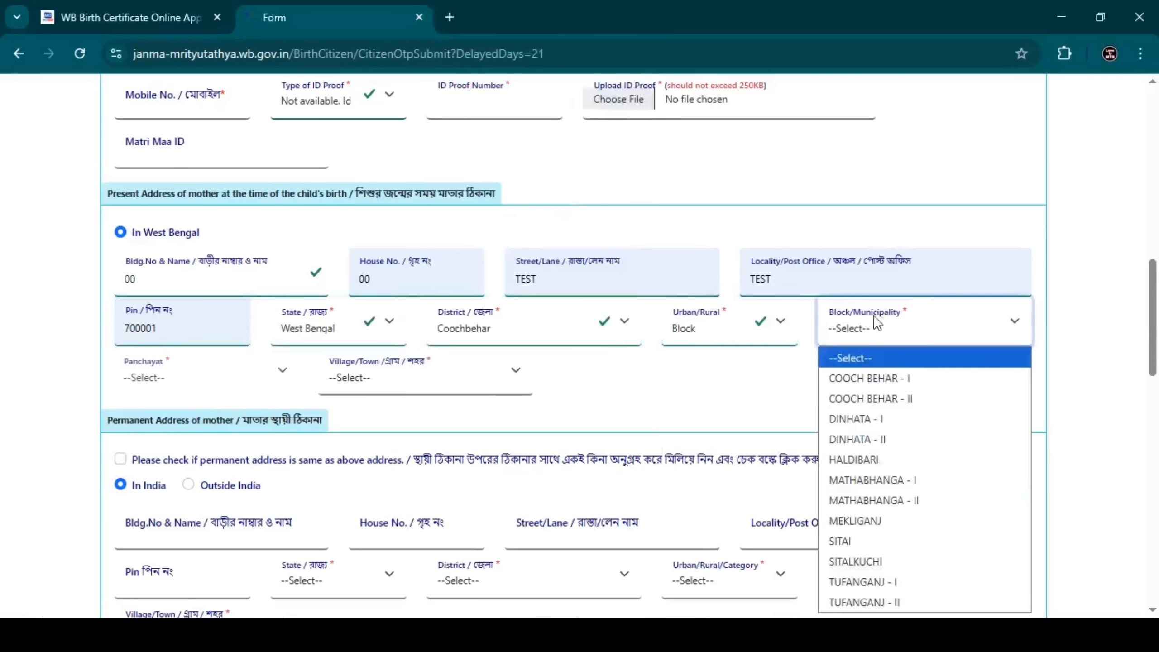
{"action": "left_click", "coordinate": [872, 480]}
{"action": "left_click", "coordinate": [254, 378]}
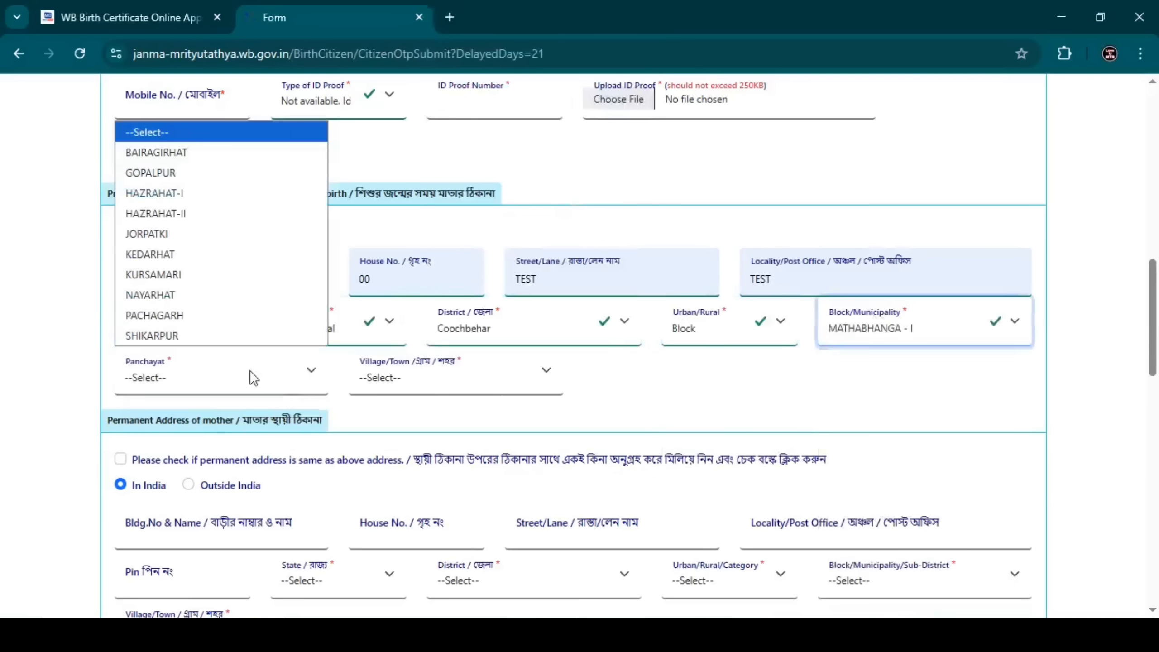
{"action": "left_click", "coordinate": [183, 332]}
{"action": "left_click", "coordinate": [391, 377]}
{"action": "key", "text": "d"}
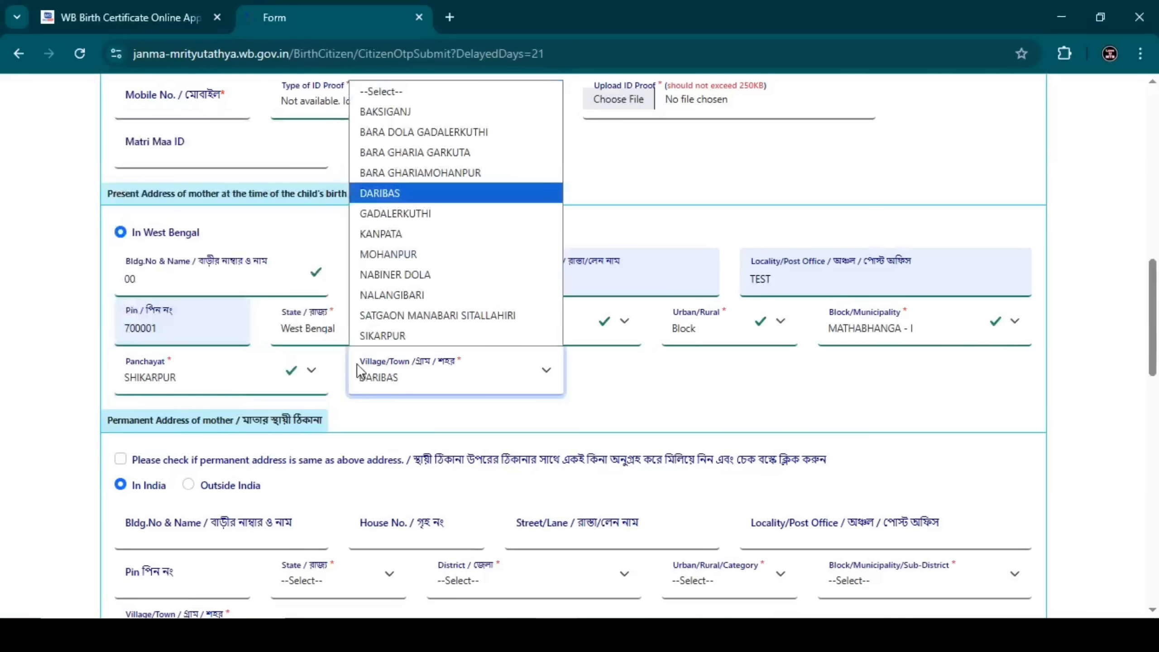
{"action": "key", "text": "Return"}
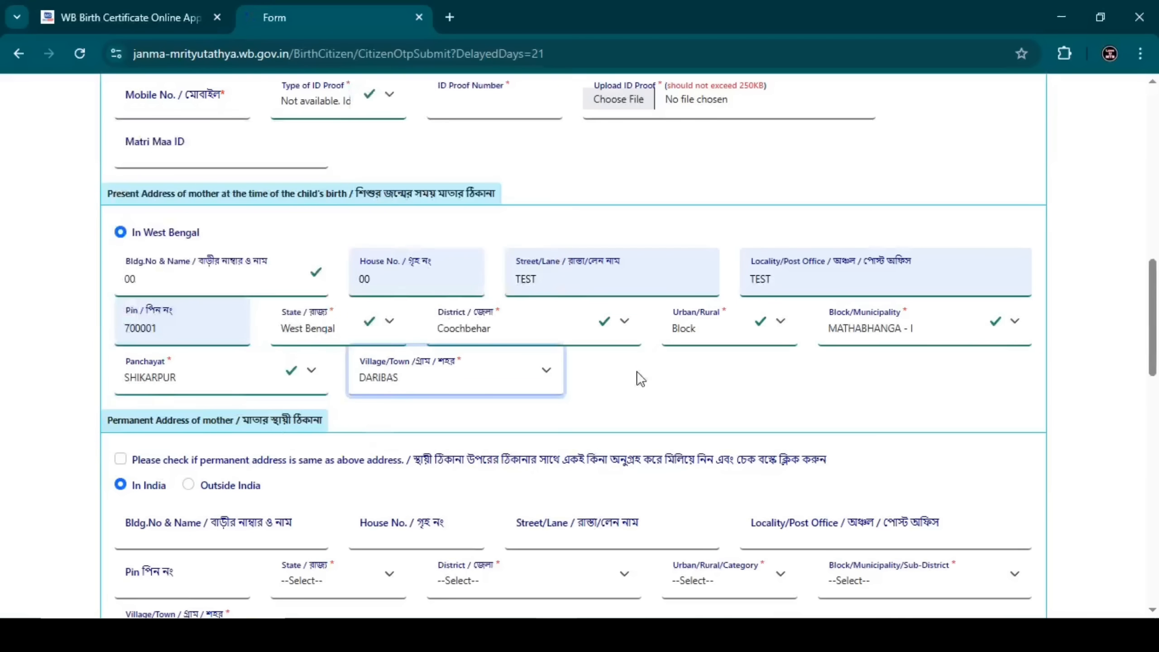
Step: Try marking the mother's permanent address as the same as her present address, clearing the option again
{"action": "scroll", "coordinate": [497, 322], "scroll_direction": "down", "scroll_amount": 5}
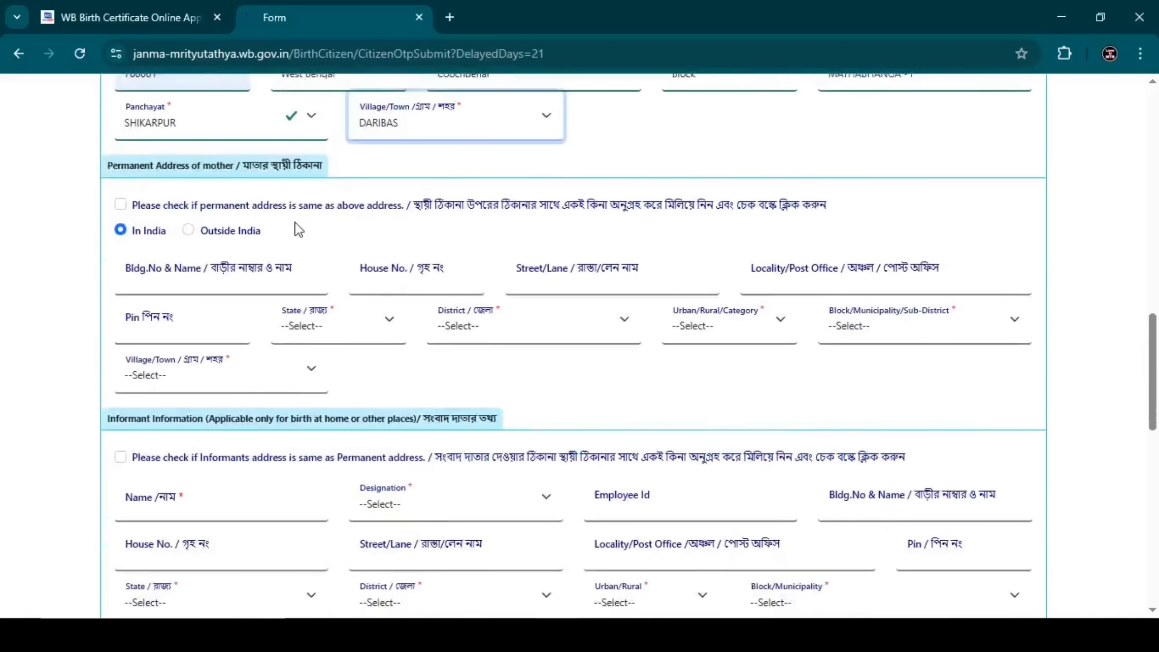
{"action": "left_click_drag", "start_coordinate": [246, 175], "coordinate": [327, 171]}
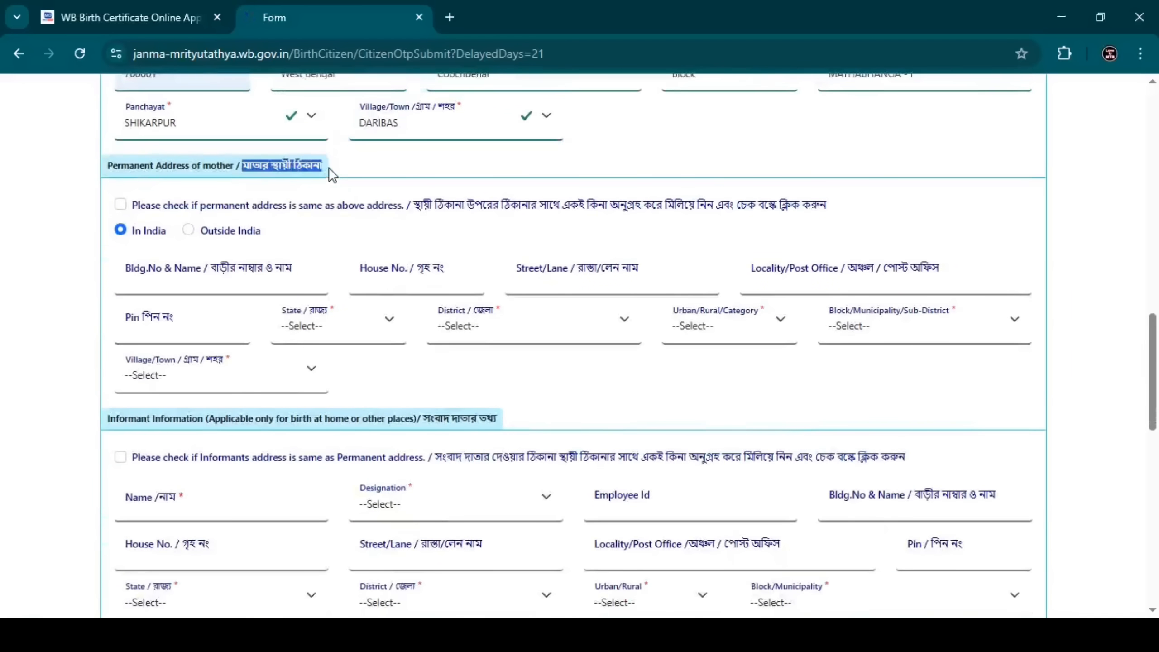
{"action": "left_click", "coordinate": [329, 166]}
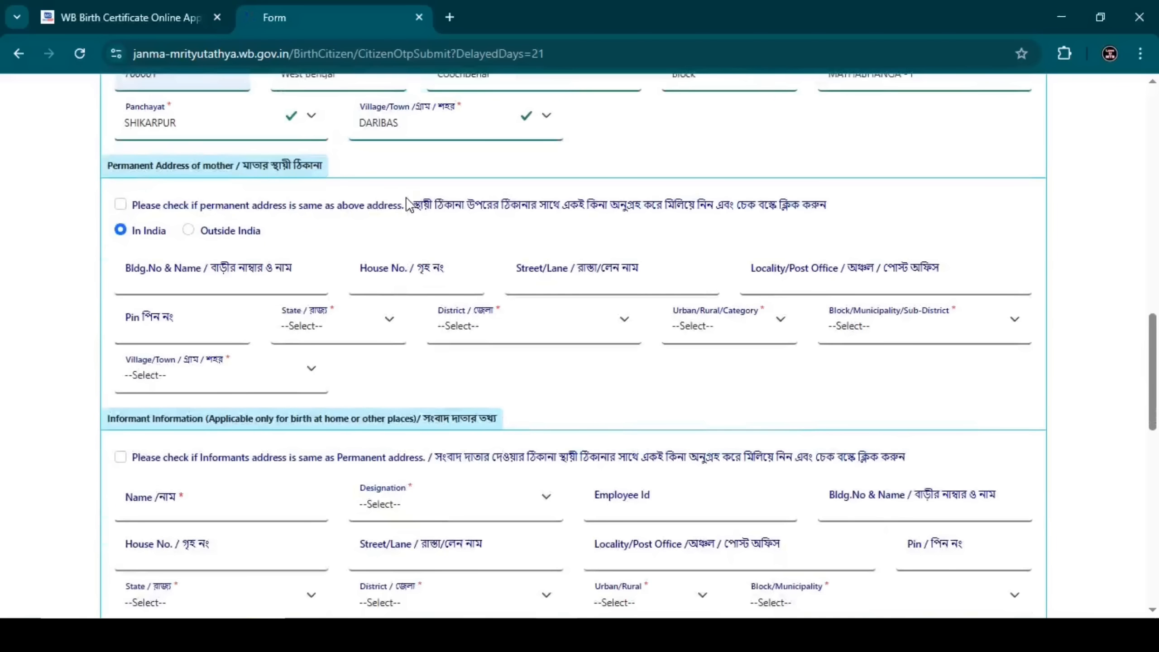
{"action": "left_click_drag", "start_coordinate": [441, 210], "coordinate": [825, 203]}
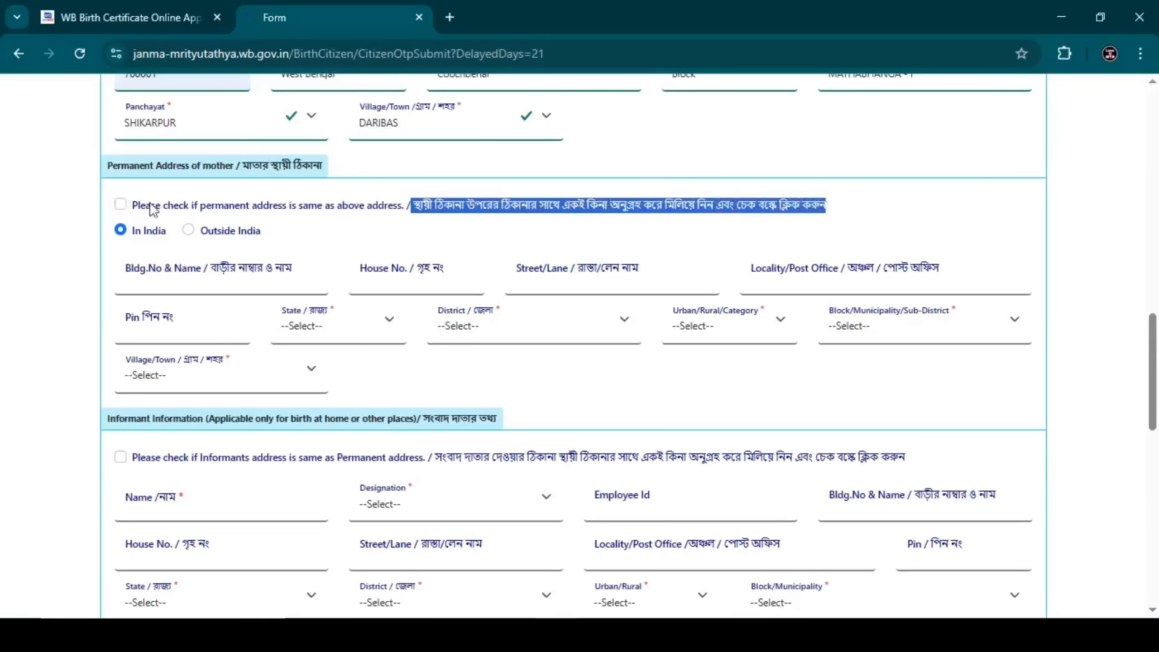
{"action": "left_click", "coordinate": [121, 205]}
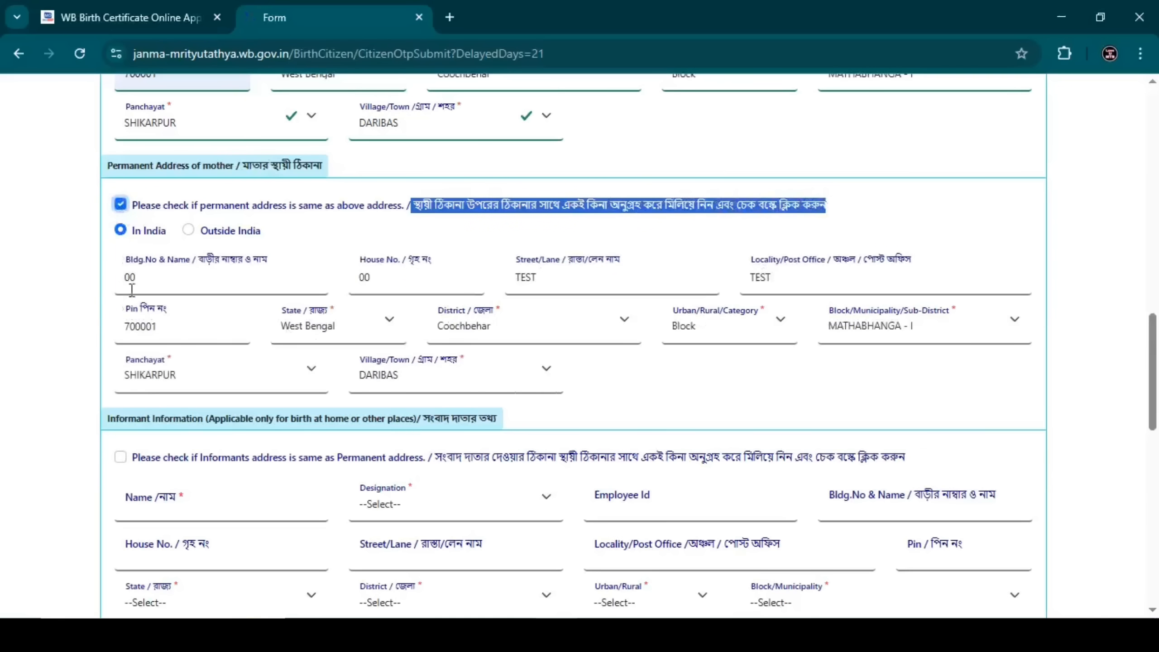
{"action": "left_click", "coordinate": [120, 205]}
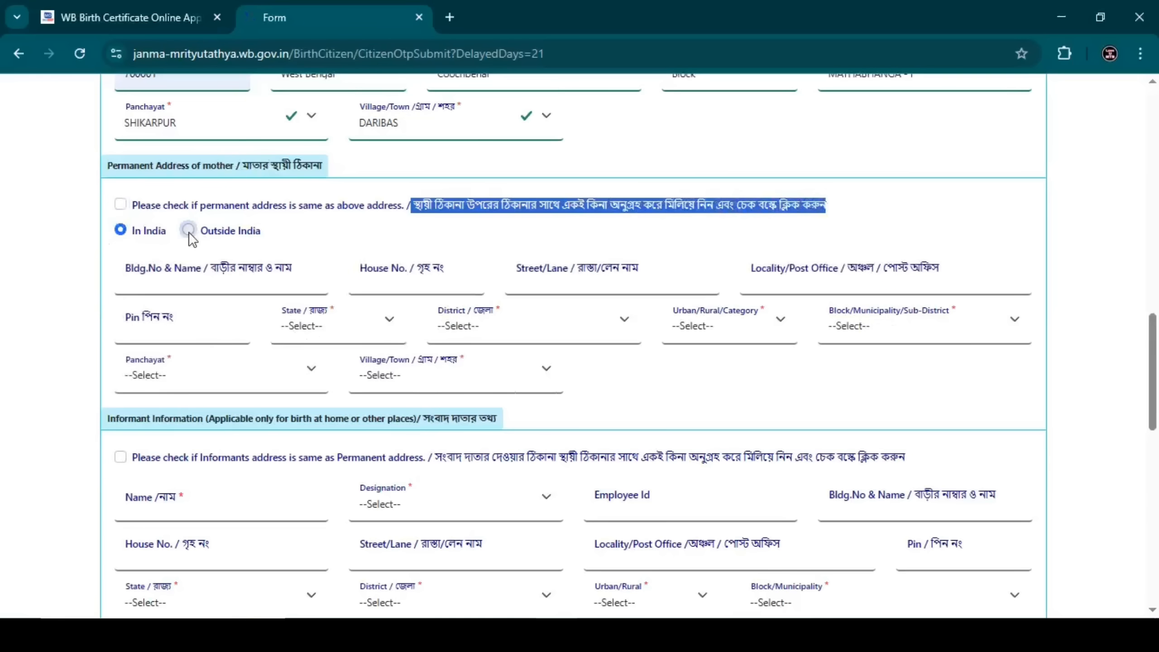
Step: Try the Outside India option for the mother's permanent address with ICELAND as the country
{"action": "left_click", "coordinate": [188, 231]}
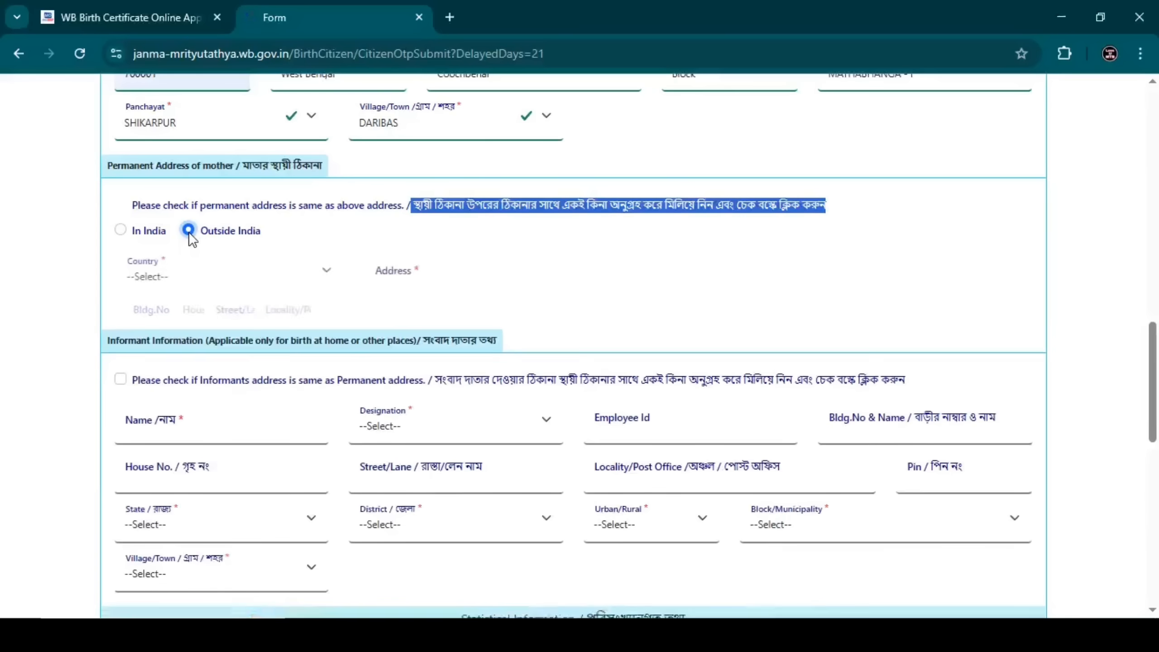
{"action": "left_click", "coordinate": [177, 286]}
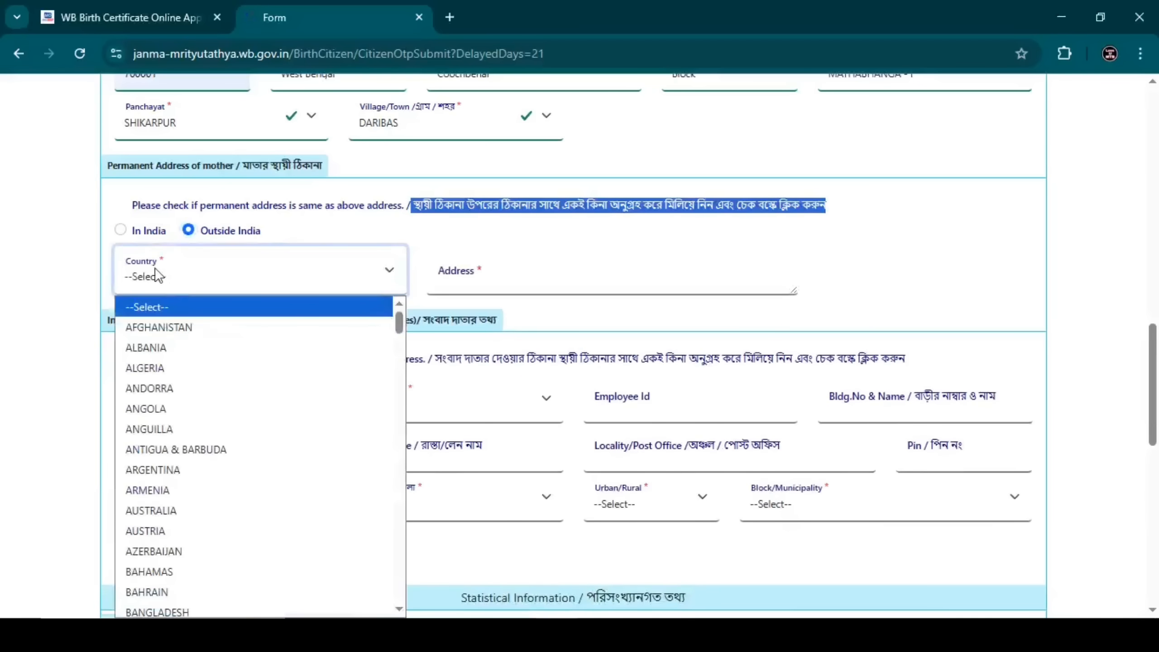
{"action": "key", "text": "i"}
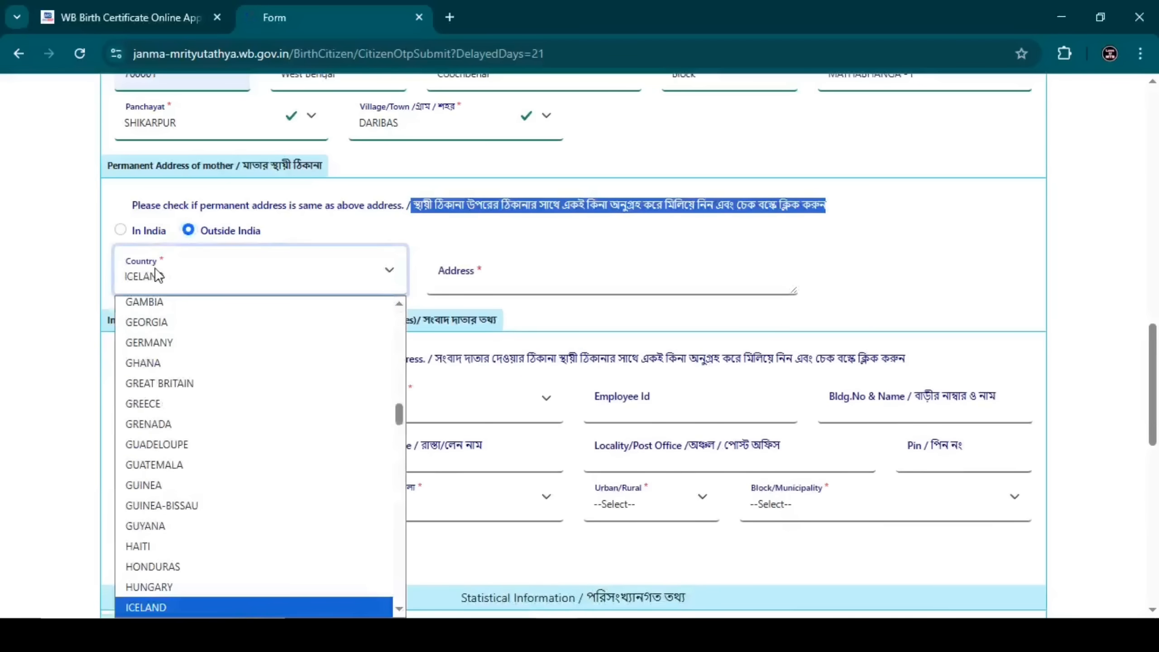
Step: Set the mother's permanent address back to In India and mark it as the same as the present address
{"action": "left_click", "coordinate": [127, 234]}
{"action": "left_click", "coordinate": [121, 230]}
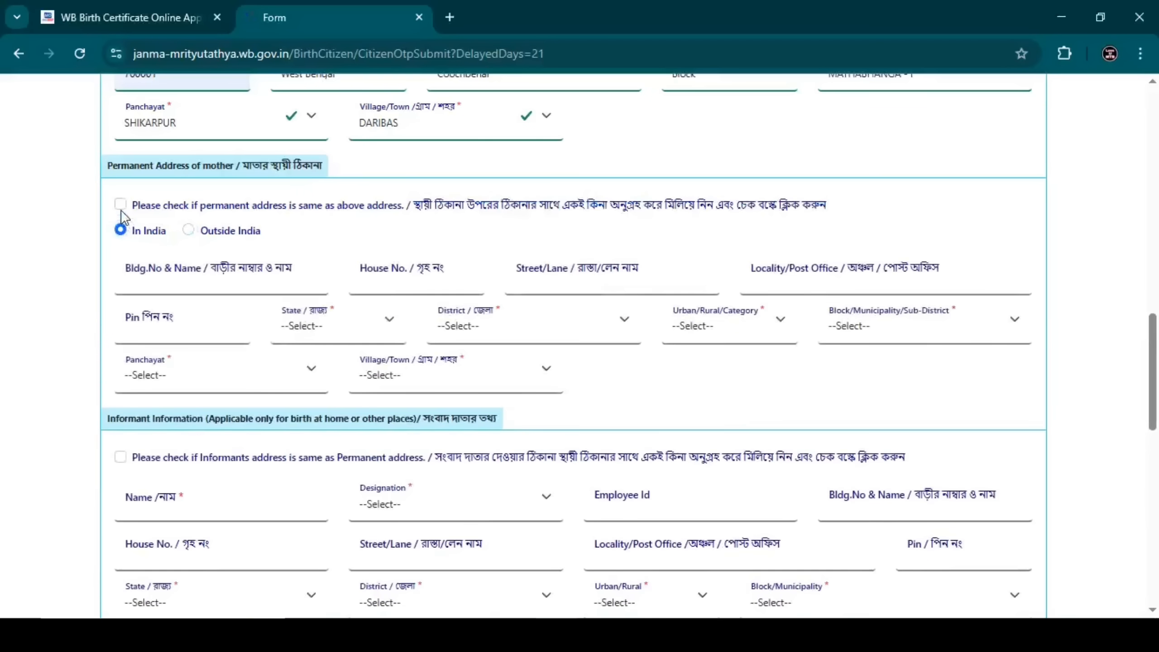
{"action": "left_click", "coordinate": [120, 205]}
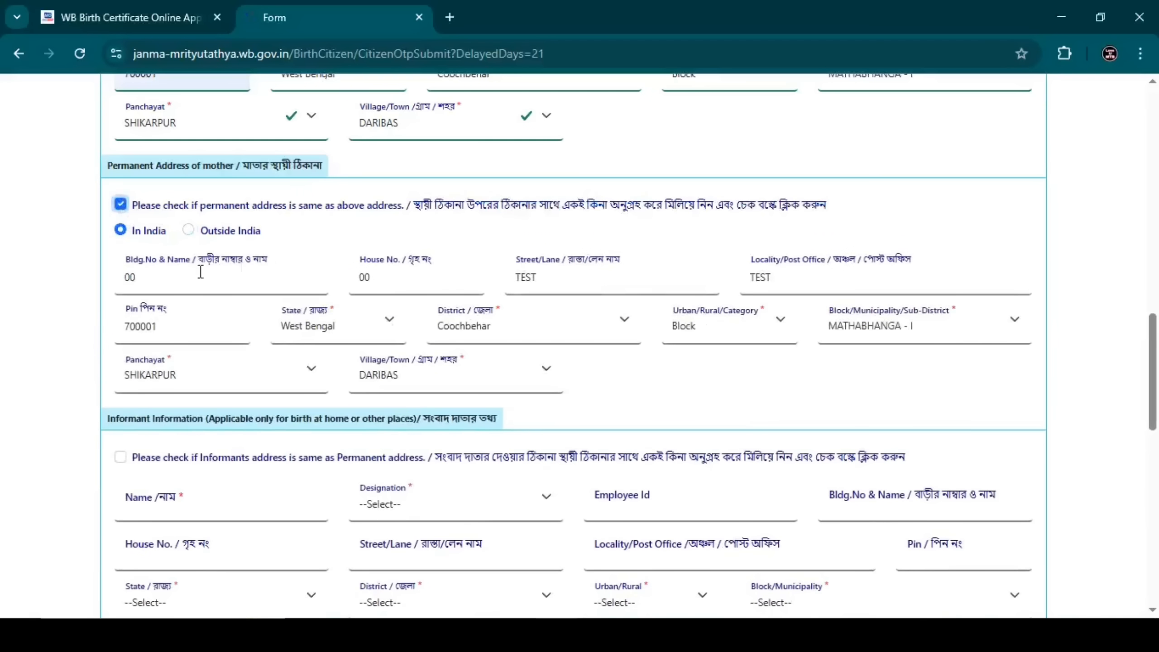
Step: Mark the informant's address as the same as the permanent address and enter the informant's name
{"action": "scroll", "coordinate": [391, 250], "scroll_direction": "down", "scroll_amount": 4}
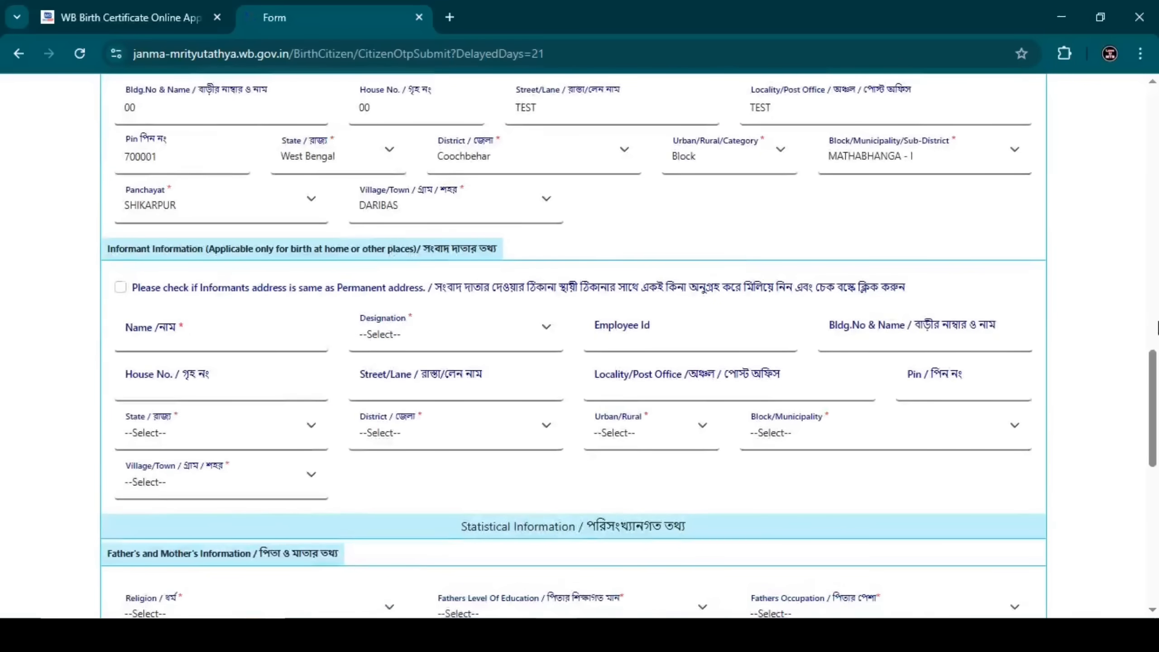
{"action": "left_click_drag", "start_coordinate": [1153, 393], "coordinate": [1153, 425]}
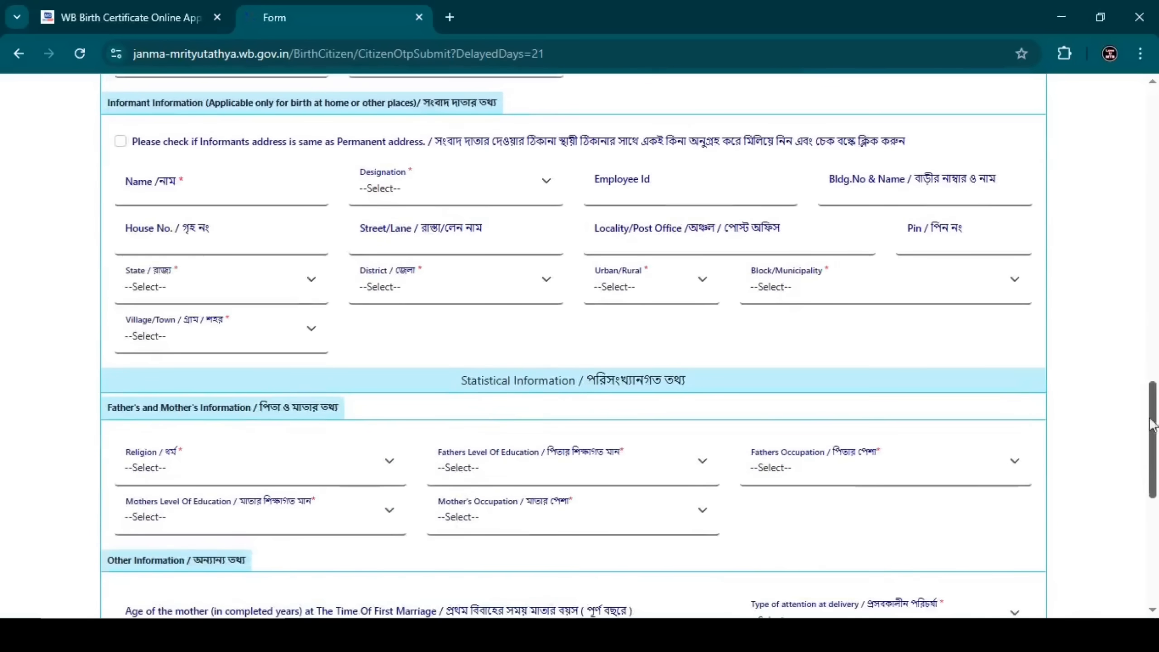
{"action": "left_click_drag", "start_coordinate": [103, 106], "coordinate": [174, 122]}
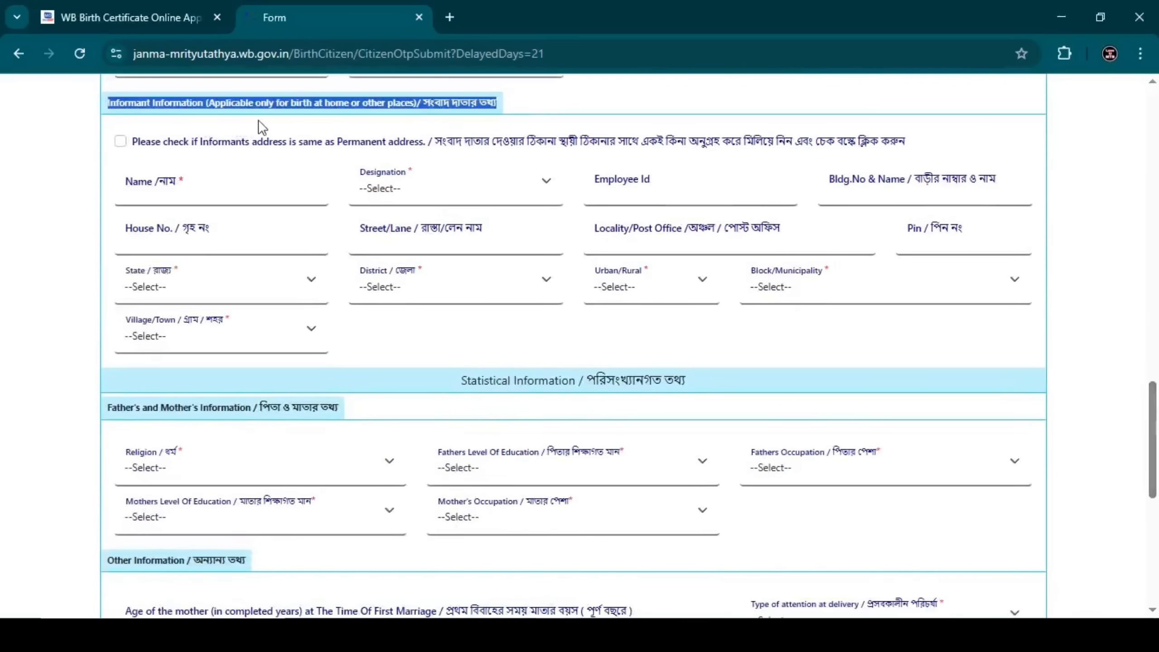
{"action": "left_click", "coordinate": [81, 165]}
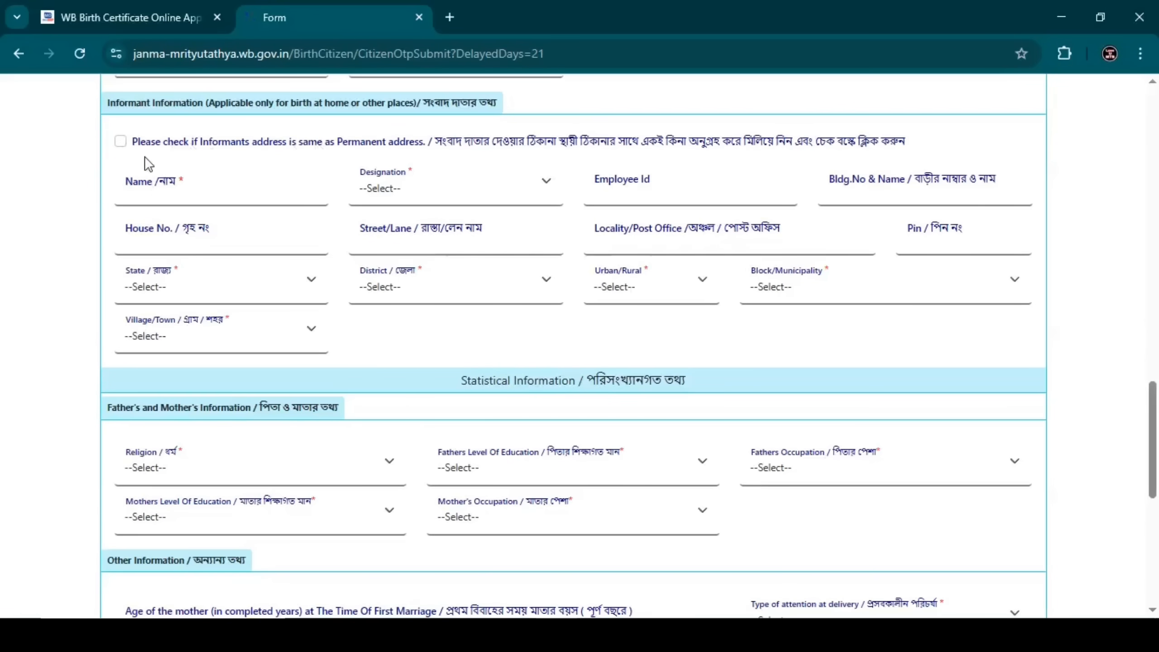
{"action": "left_click", "coordinate": [120, 143]}
{"action": "left_click", "coordinate": [168, 201]}
{"action": "key", "text": "Down"}
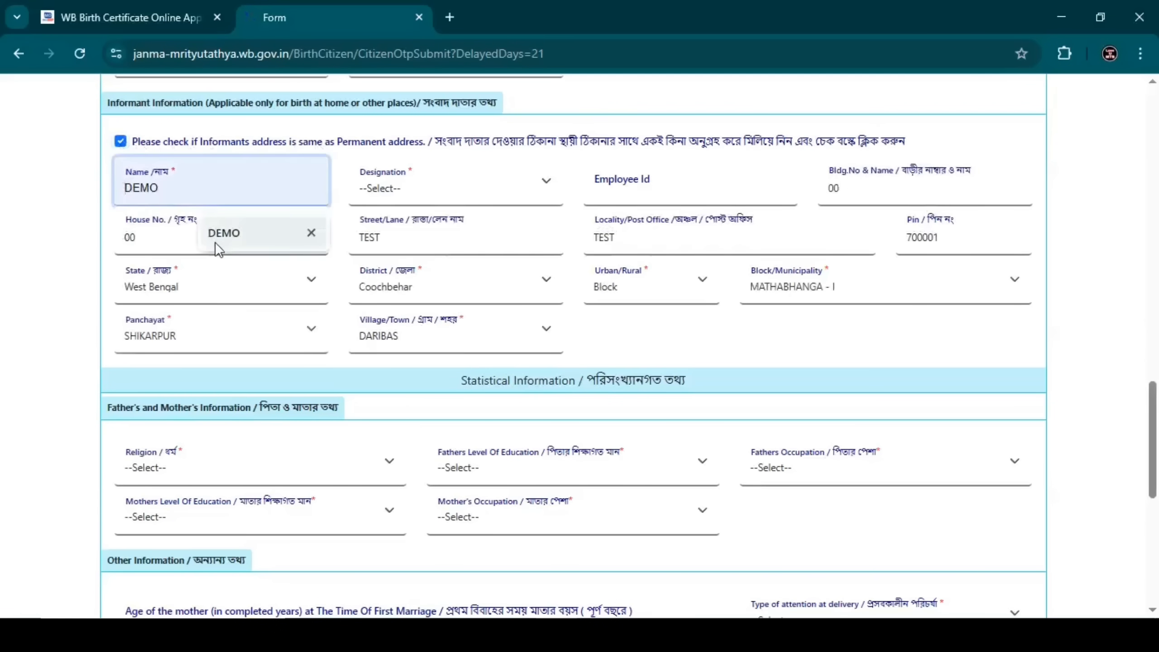
{"action": "key", "text": "Return"}
Step: Try Asha as the informant's designation
{"action": "left_click", "coordinate": [373, 191]}
{"action": "left_click", "coordinate": [396, 237]}
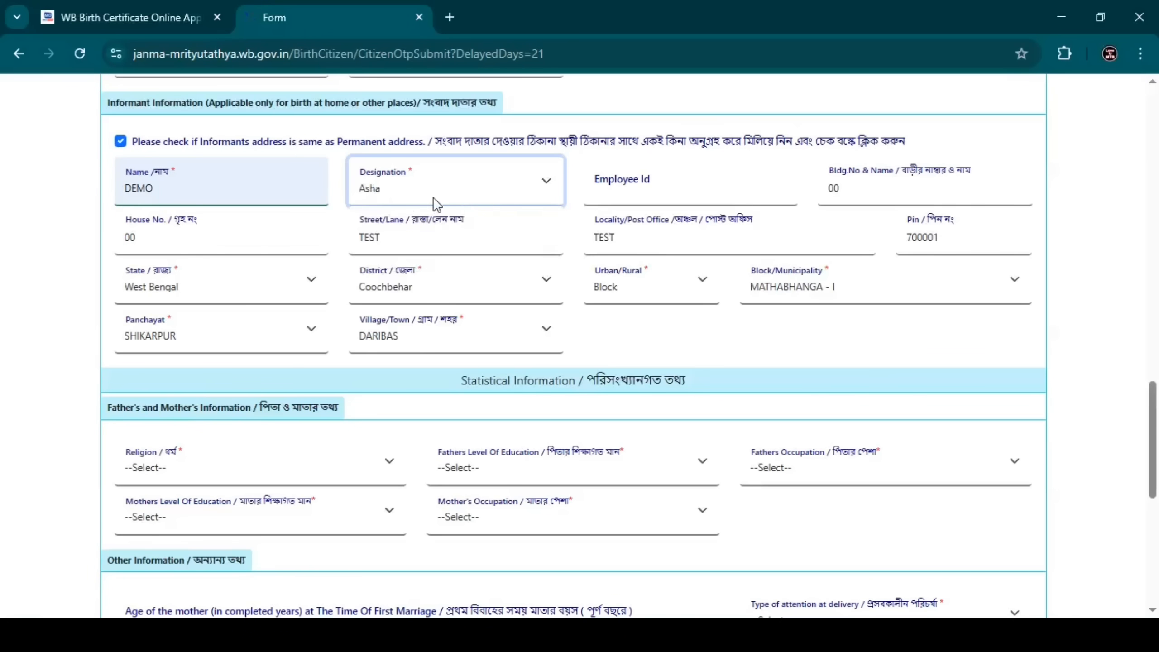
{"action": "left_click", "coordinate": [662, 172]}
Step: Set the informant's designation to Other and switch the same-as-permanent-address option off and on again
{"action": "left_click", "coordinate": [504, 188]}
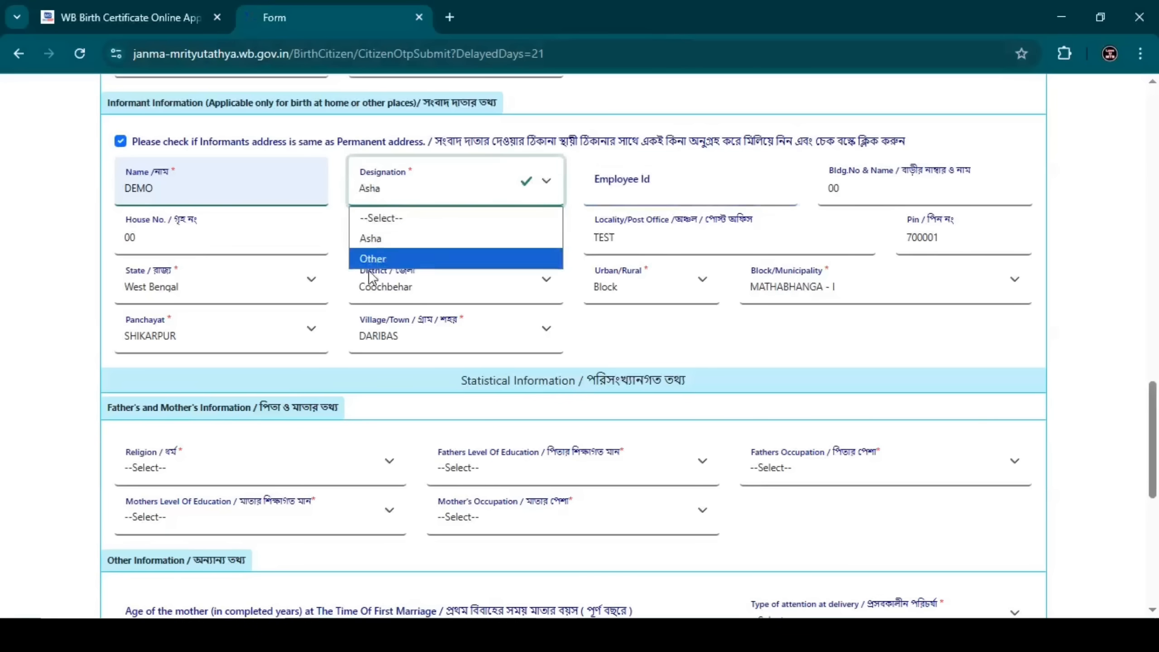
{"action": "left_click", "coordinate": [383, 262]}
{"action": "left_click", "coordinate": [596, 197]}
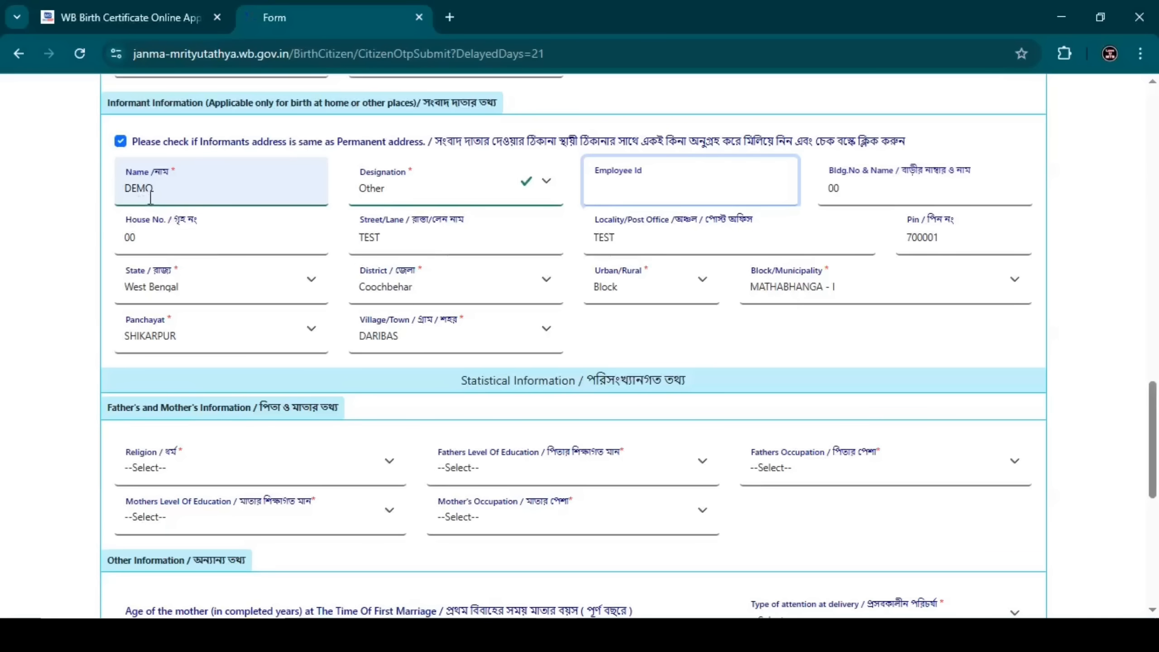
{"action": "left_click", "coordinate": [120, 145]}
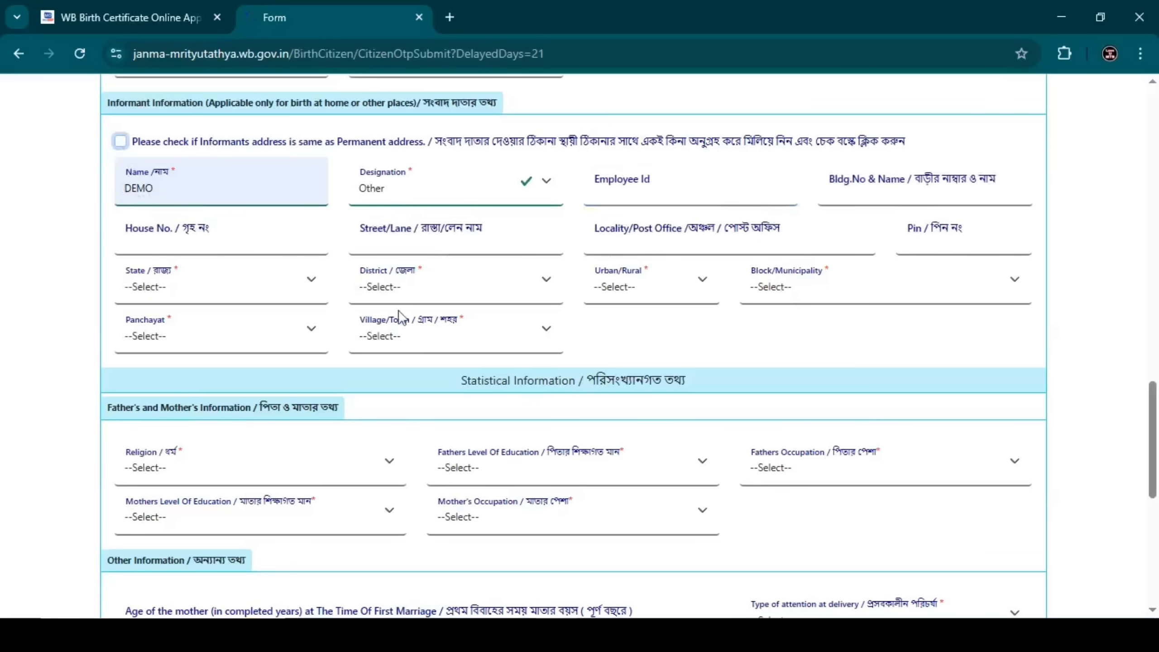
{"action": "left_click", "coordinate": [121, 142]}
Step: Set the religion to Islam in the Father's and Mother's Information part of the statistical section
{"action": "scroll", "coordinate": [123, 144], "scroll_direction": "down", "scroll_amount": 5}
{"action": "left_click", "coordinate": [150, 465]}
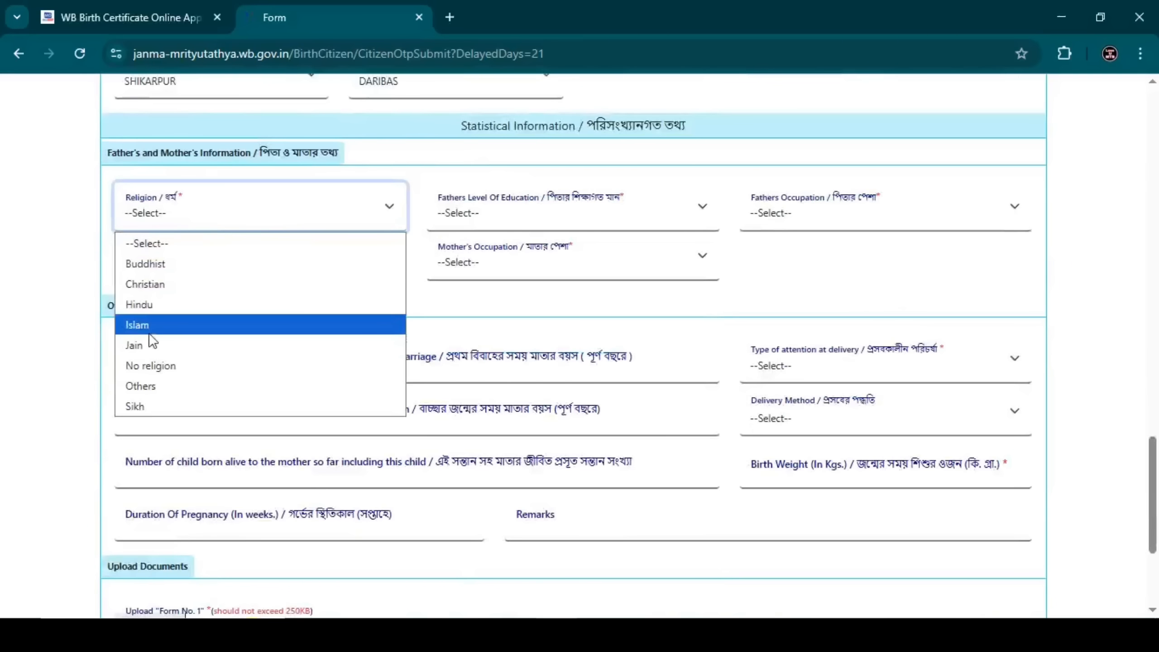
{"action": "left_click", "coordinate": [149, 332]}
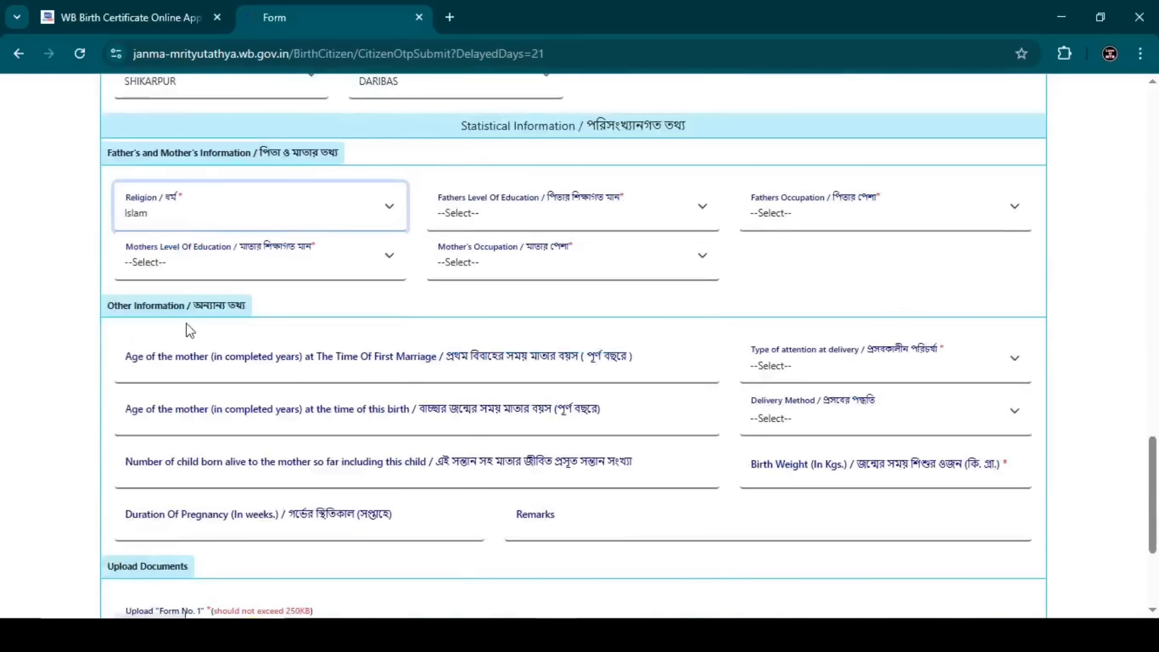
Step: Set both the mother's and the father's level of education to Class 12
{"action": "left_click", "coordinate": [184, 264]}
{"action": "scroll", "coordinate": [176, 411], "scroll_direction": "down", "scroll_amount": 5}
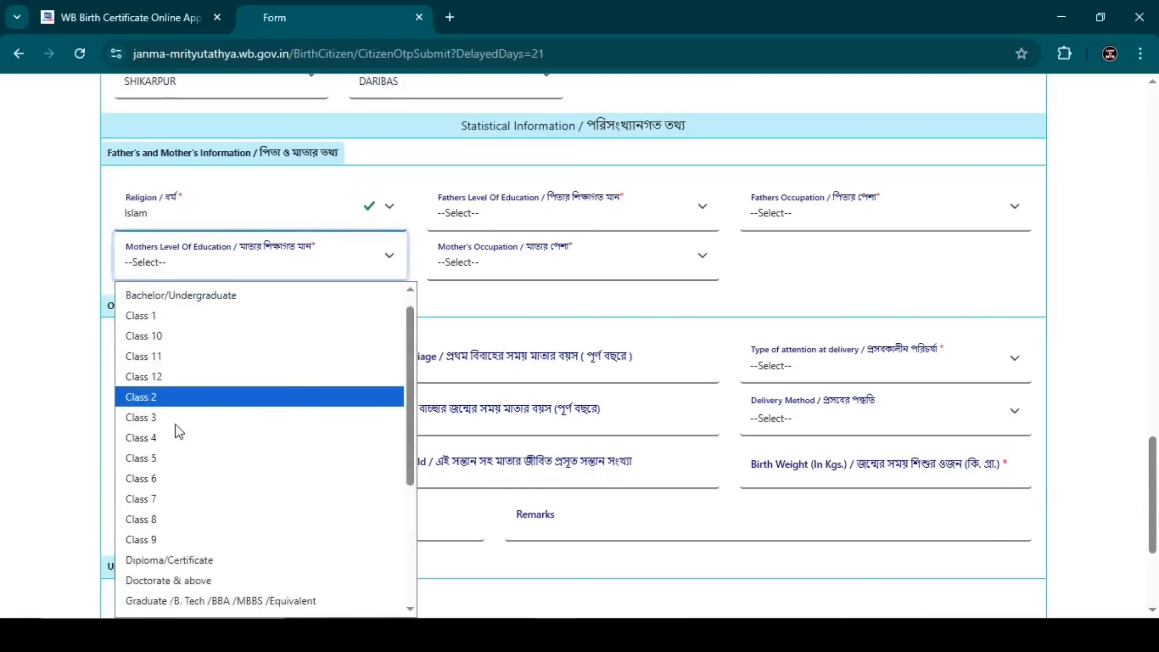
{"action": "scroll", "coordinate": [176, 434], "scroll_direction": "up", "scroll_amount": 5}
{"action": "scroll", "coordinate": [169, 465], "scroll_direction": "down", "scroll_amount": 1}
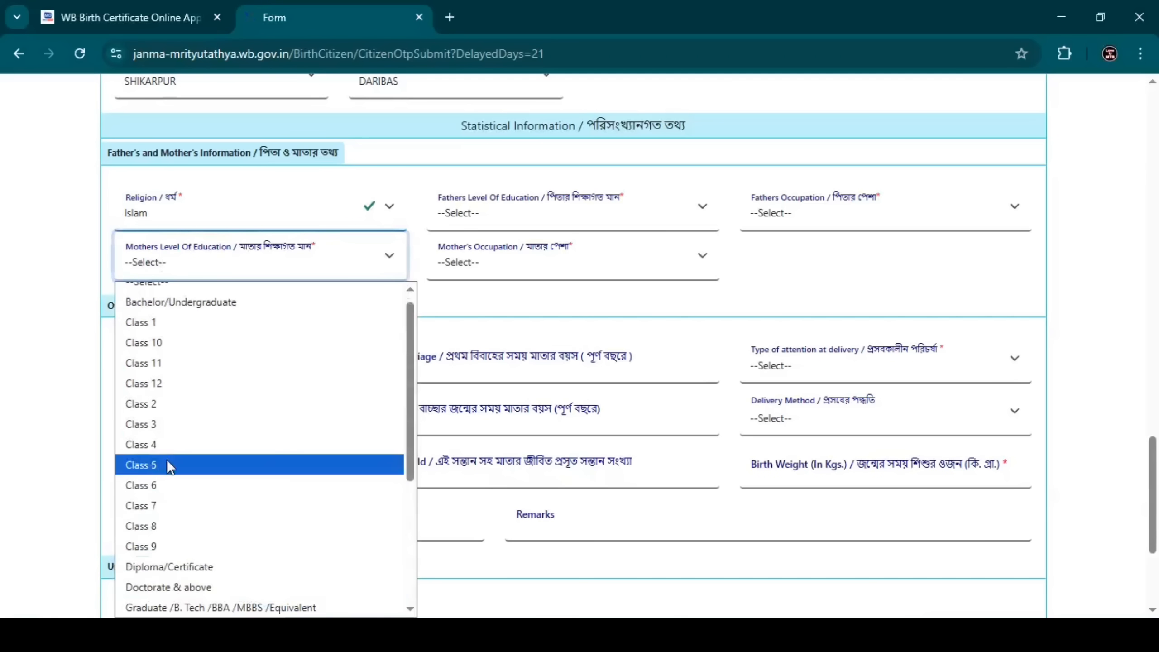
{"action": "left_click", "coordinate": [163, 382]}
{"action": "left_click", "coordinate": [469, 208]}
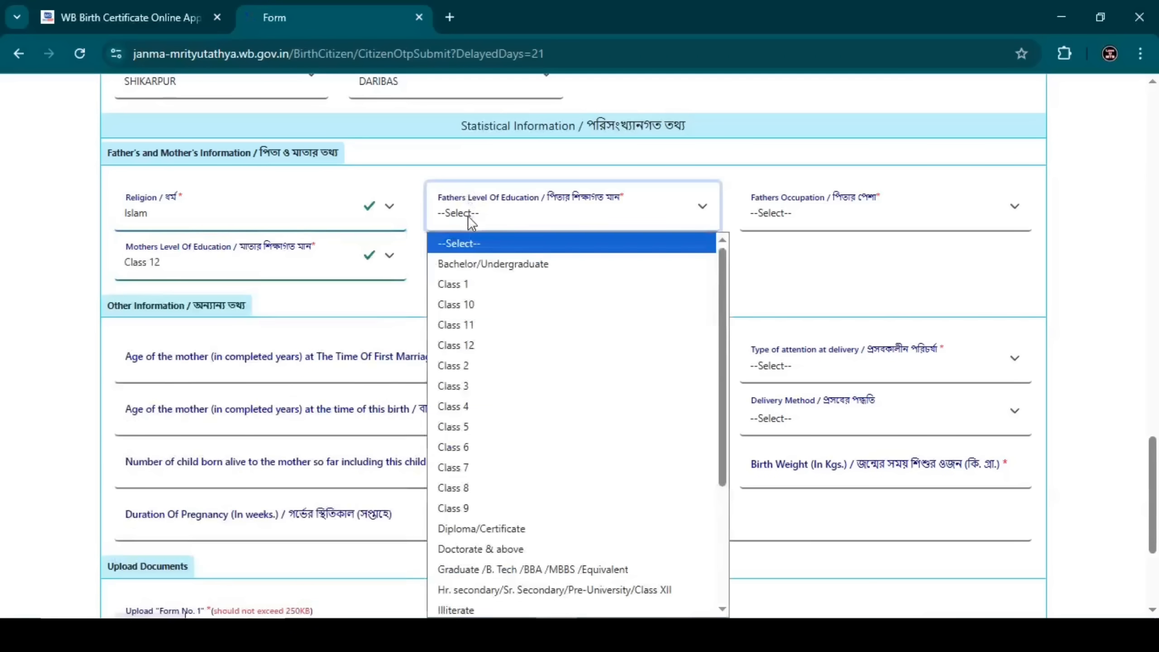
{"action": "left_click", "coordinate": [470, 344]}
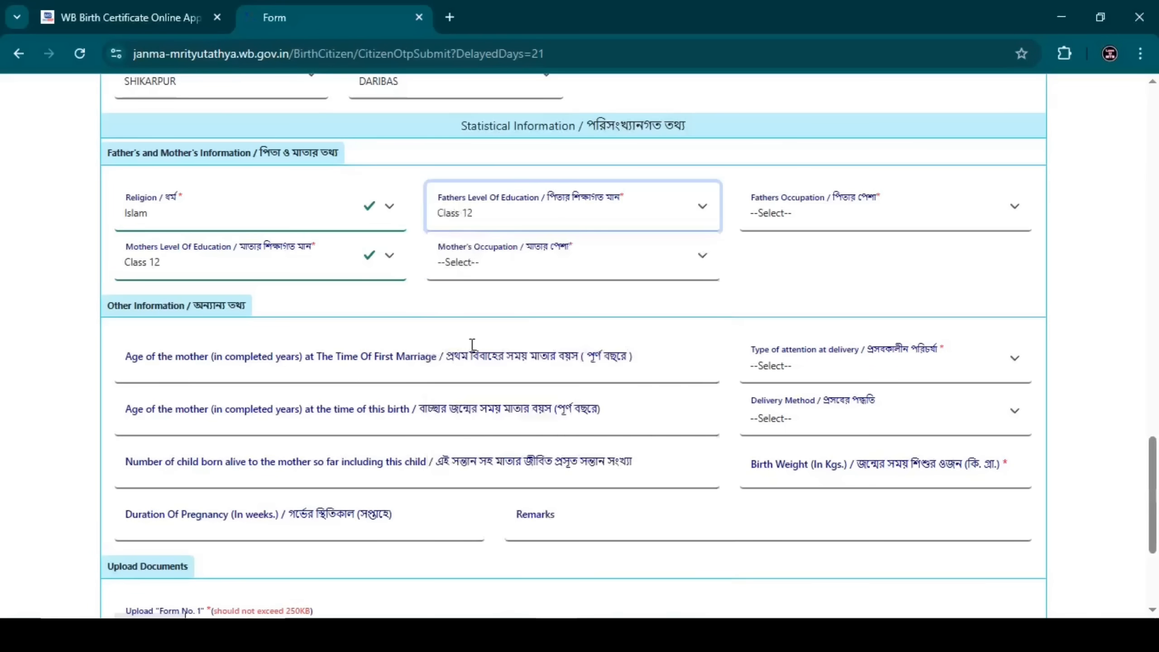
Step: Set the mother's occupation to Non worker and the father's occupation to Cultivator
{"action": "left_click", "coordinate": [501, 273]}
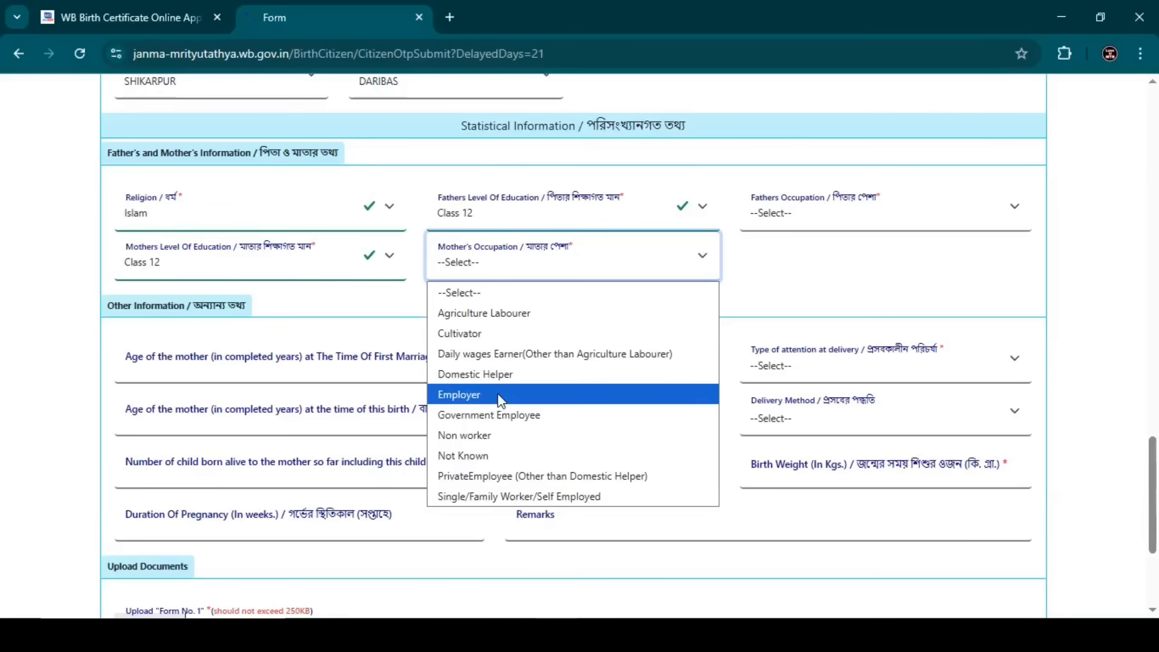
{"action": "left_click", "coordinate": [474, 436]}
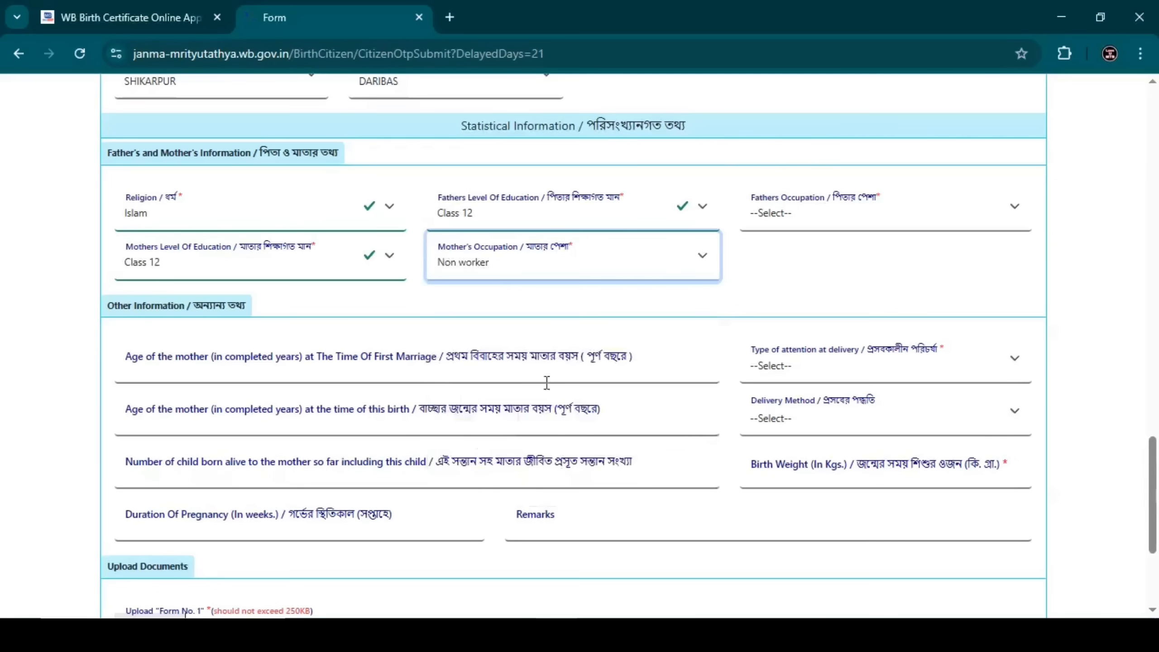
{"action": "left_click", "coordinate": [774, 224]}
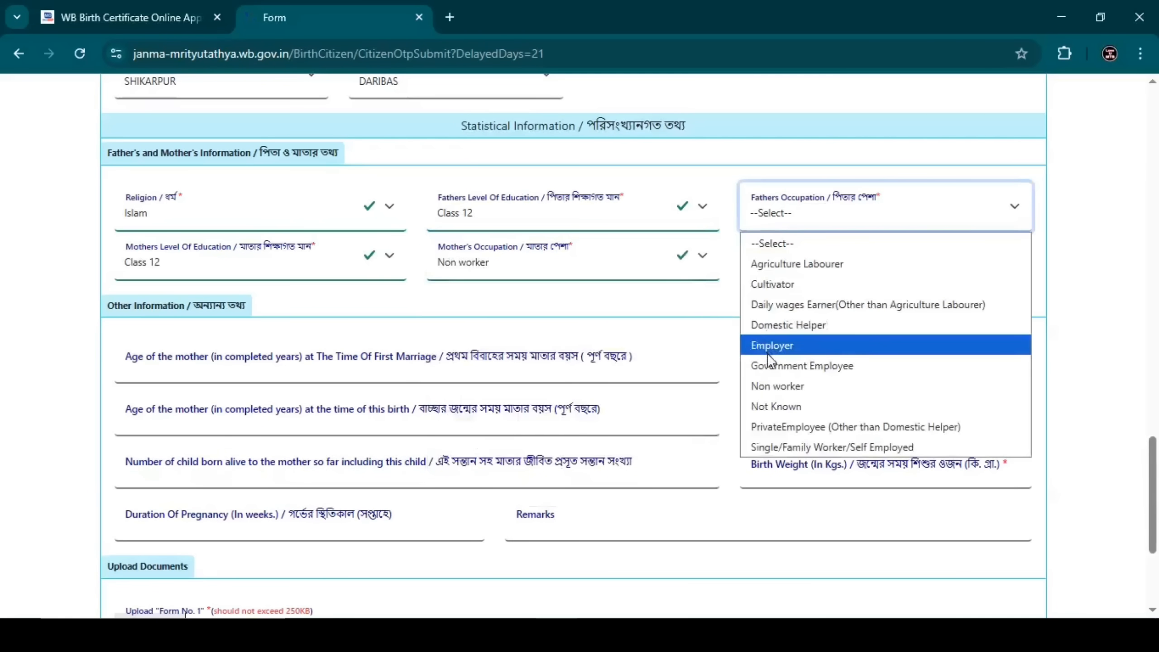
{"action": "left_click", "coordinate": [776, 284]}
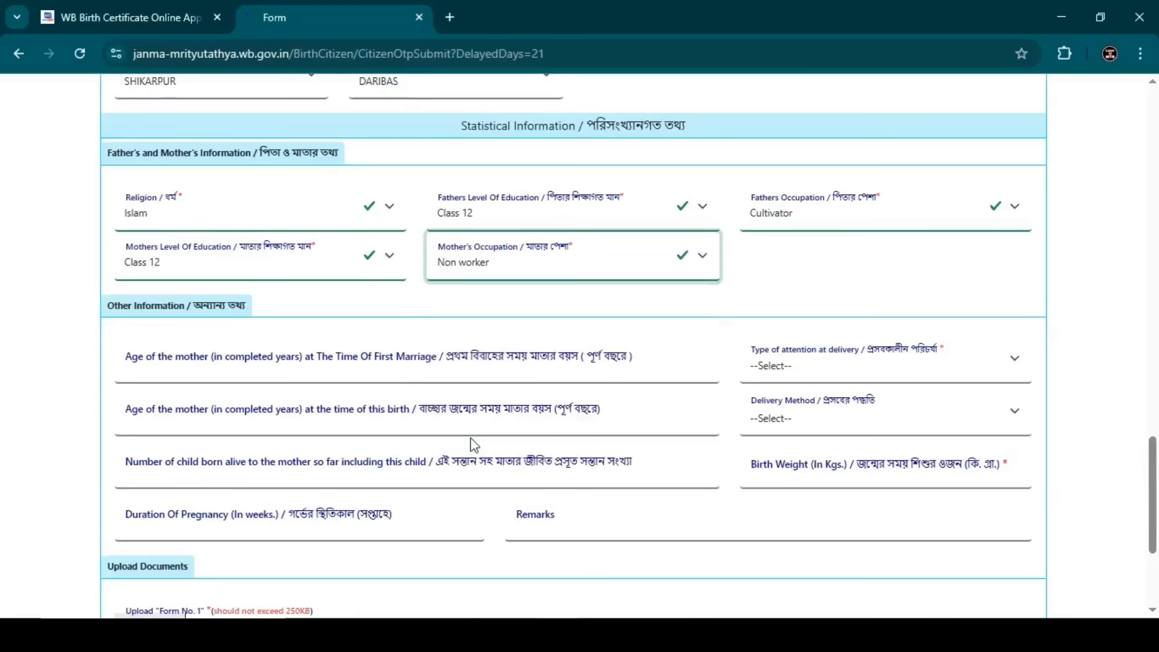
Step: In Other Information, enter the mother's age as 20 at first marriage and 22 at the time of this birth
{"action": "scroll", "coordinate": [365, 274], "scroll_direction": "down", "scroll_amount": 3}
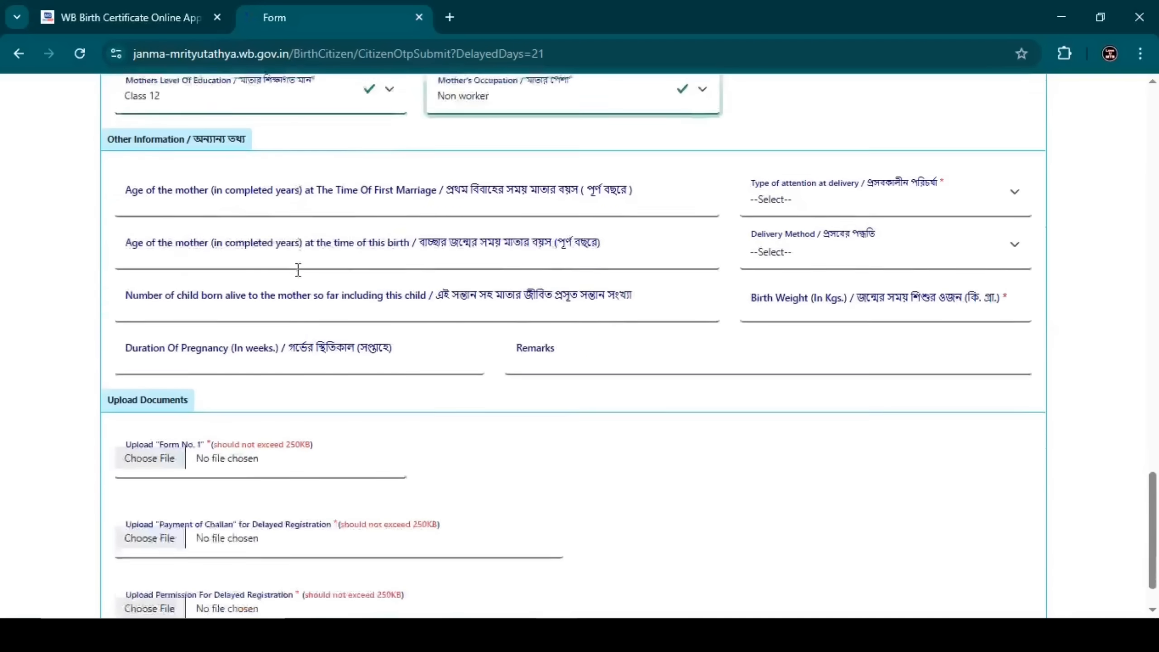
{"action": "scroll", "coordinate": [292, 268], "scroll_direction": "down", "scroll_amount": 2}
{"action": "scroll", "coordinate": [292, 272], "scroll_direction": "up", "scroll_amount": 2}
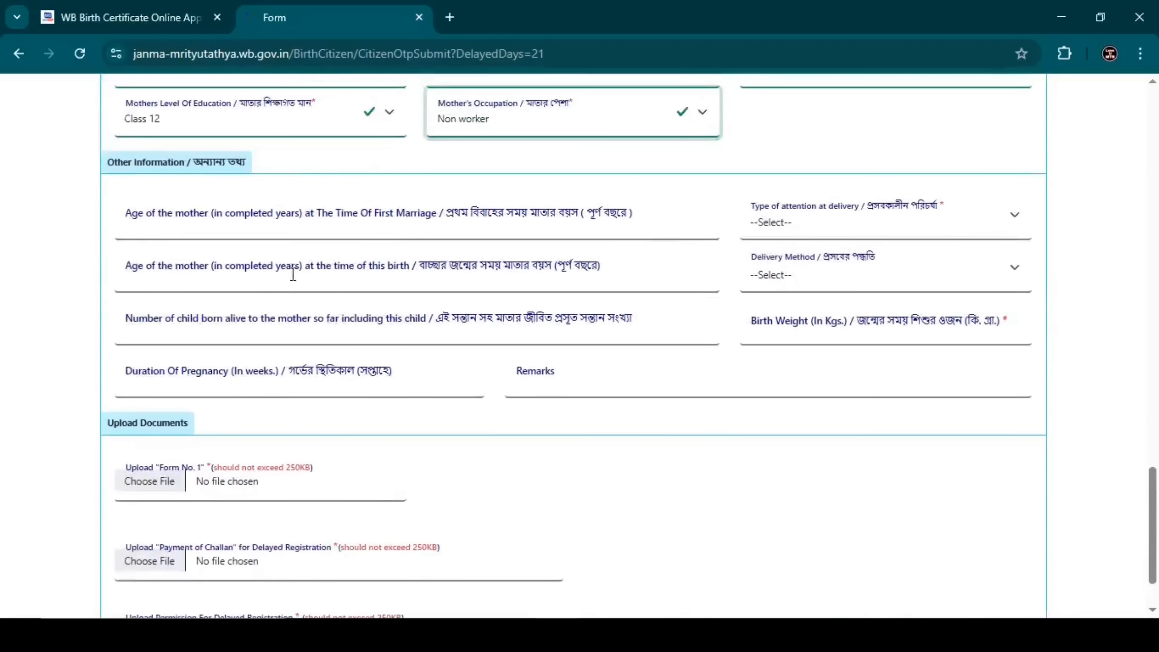
{"action": "left_click_drag", "start_coordinate": [110, 162], "coordinate": [271, 173]}
{"action": "left_click", "coordinate": [272, 171]}
{"action": "left_click", "coordinate": [161, 233]}
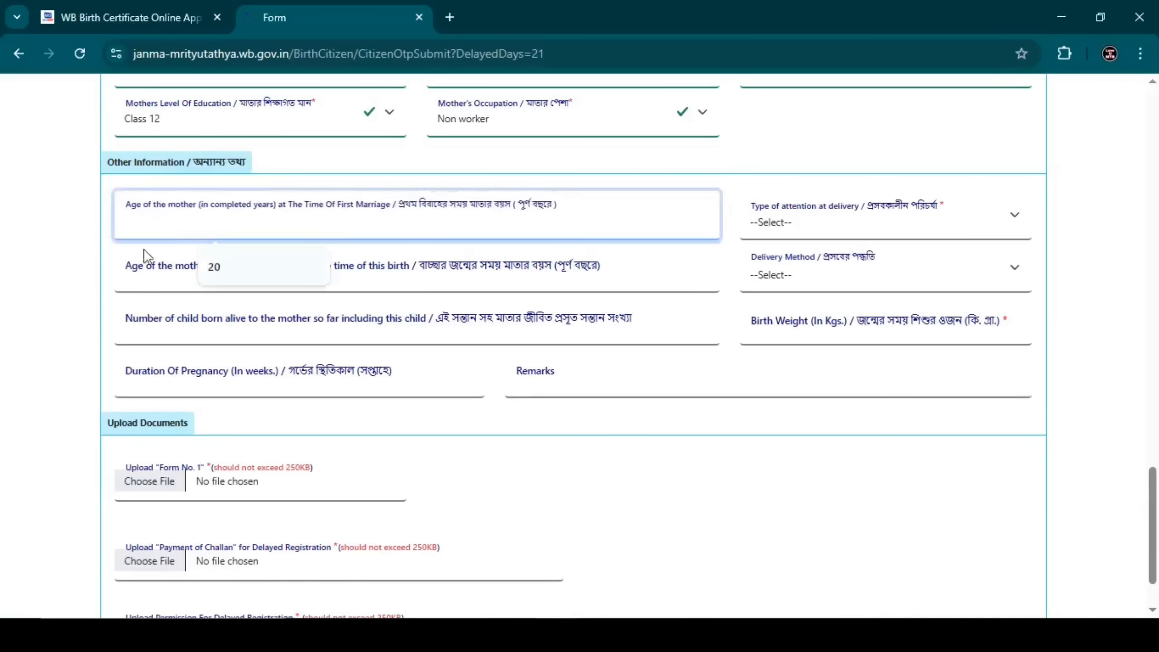
{"action": "left_click", "coordinate": [255, 270]}
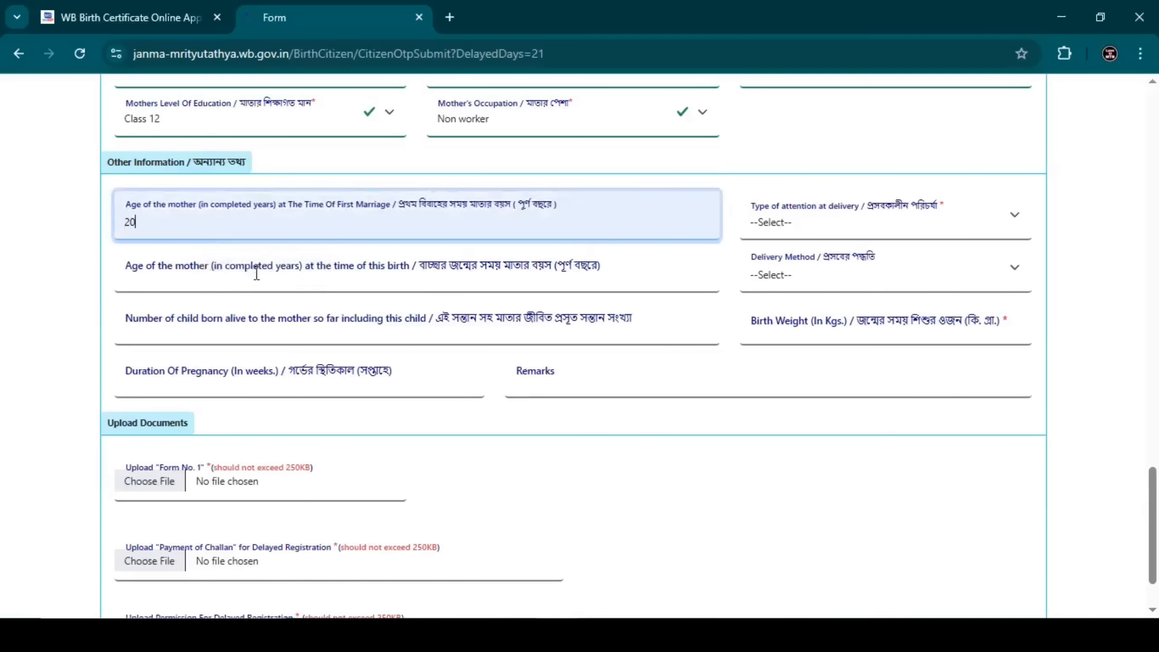
{"action": "left_click", "coordinate": [196, 283]}
{"action": "left_click", "coordinate": [216, 319]}
Step: Enter 1 as the number of children born alive and 40 weeks as the duration of pregnancy
{"action": "left_click", "coordinate": [199, 330]}
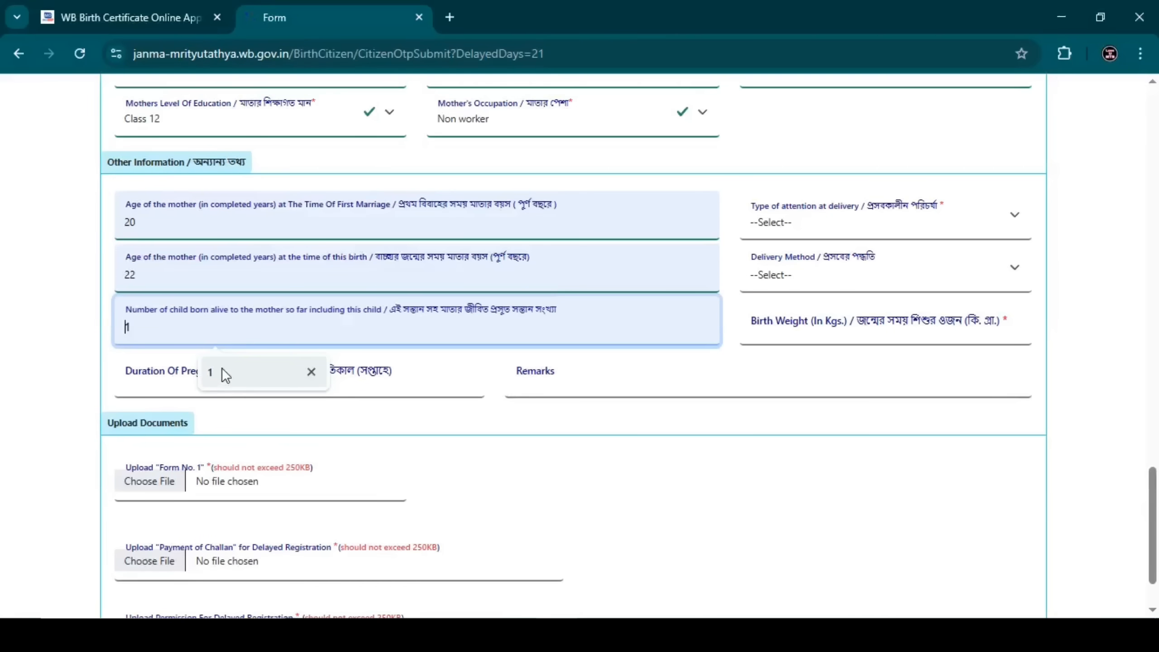
{"action": "left_click", "coordinate": [222, 368]}
{"action": "left_click", "coordinate": [202, 385]}
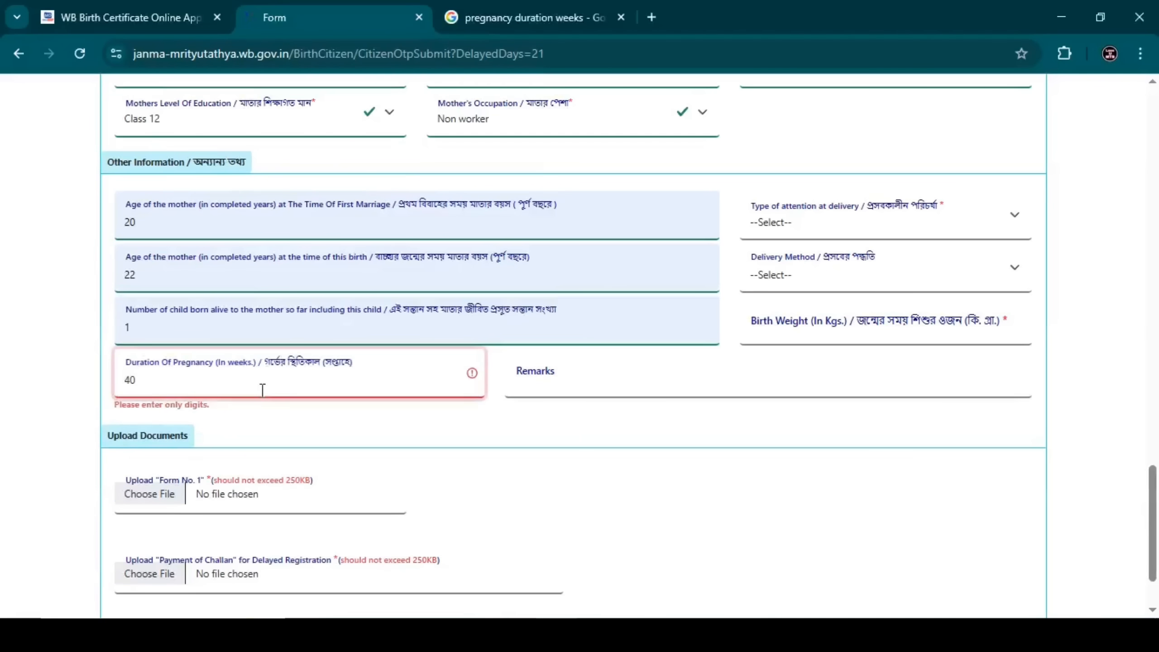
{"action": "key", "text": "BackSpace"}
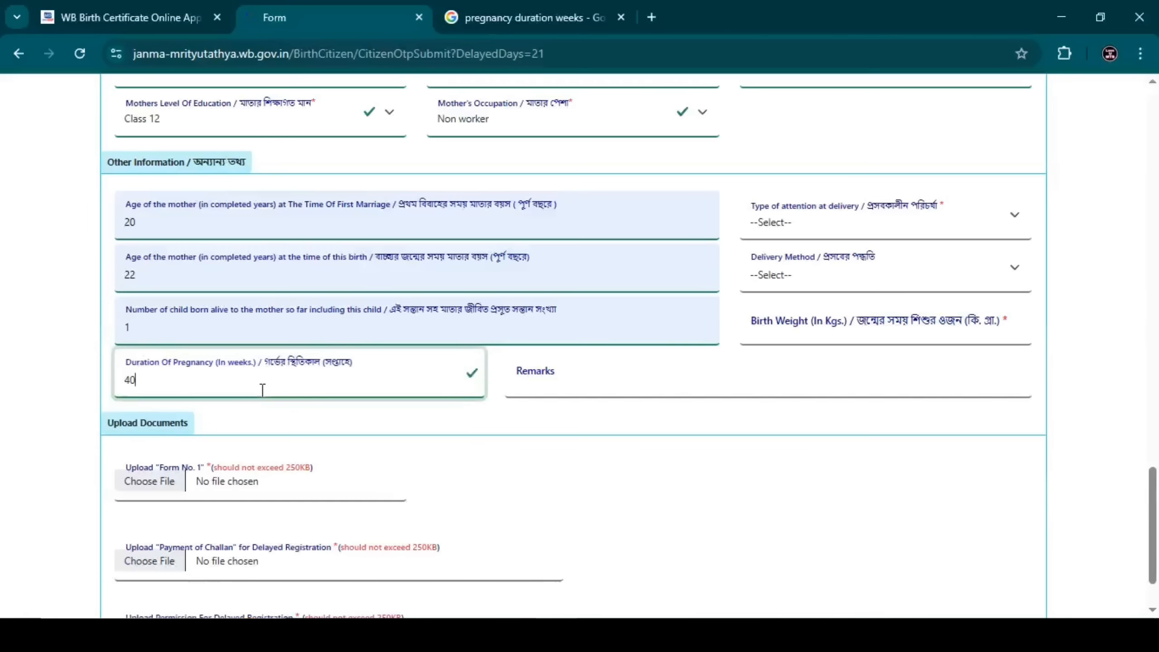
{"action": "left_click", "coordinate": [345, 414]}
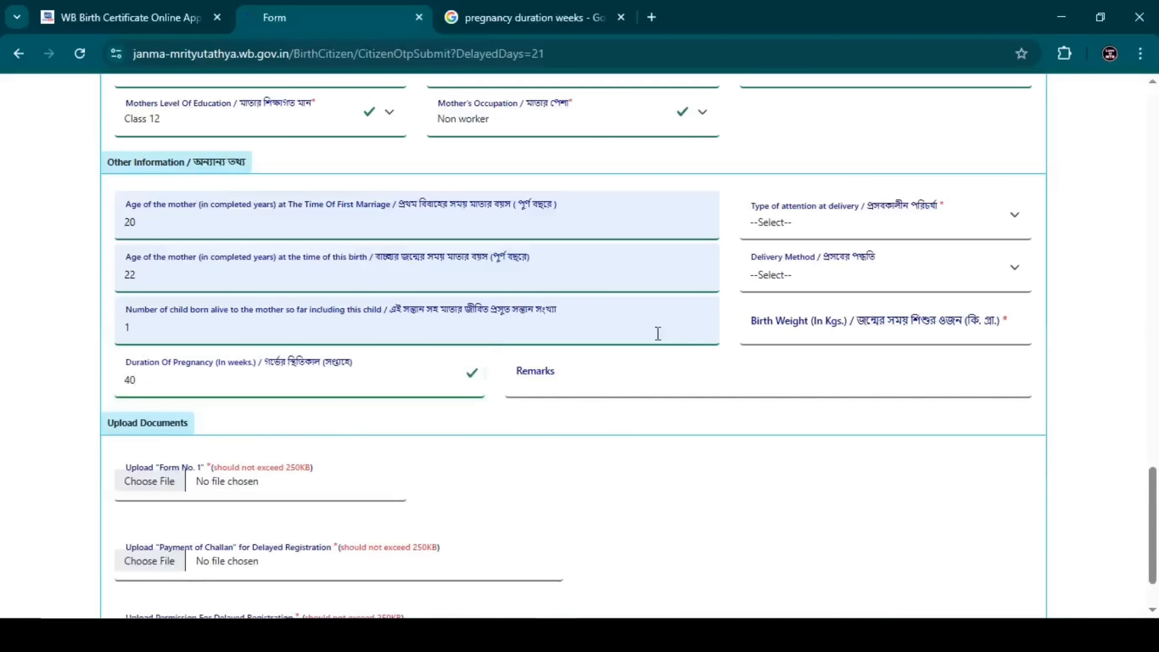
Step: Set the type of attention at delivery to Doctor, Nurse or Trained midwife and the delivery method to Normal
{"action": "left_click", "coordinate": [785, 222]}
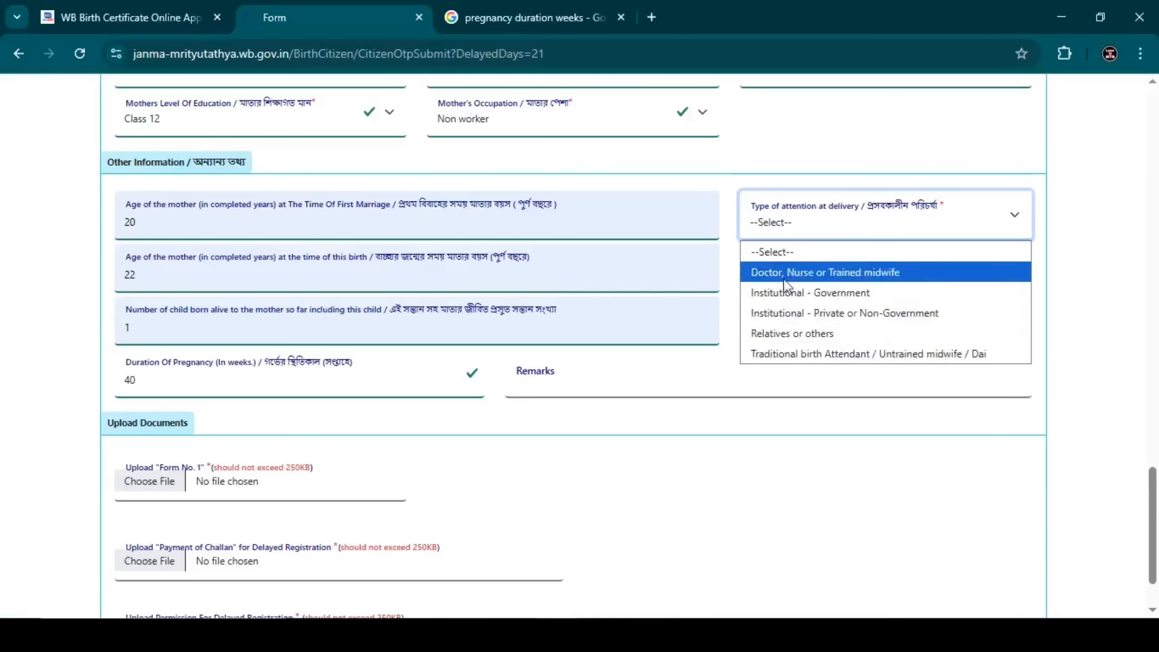
{"action": "left_click", "coordinate": [768, 274]}
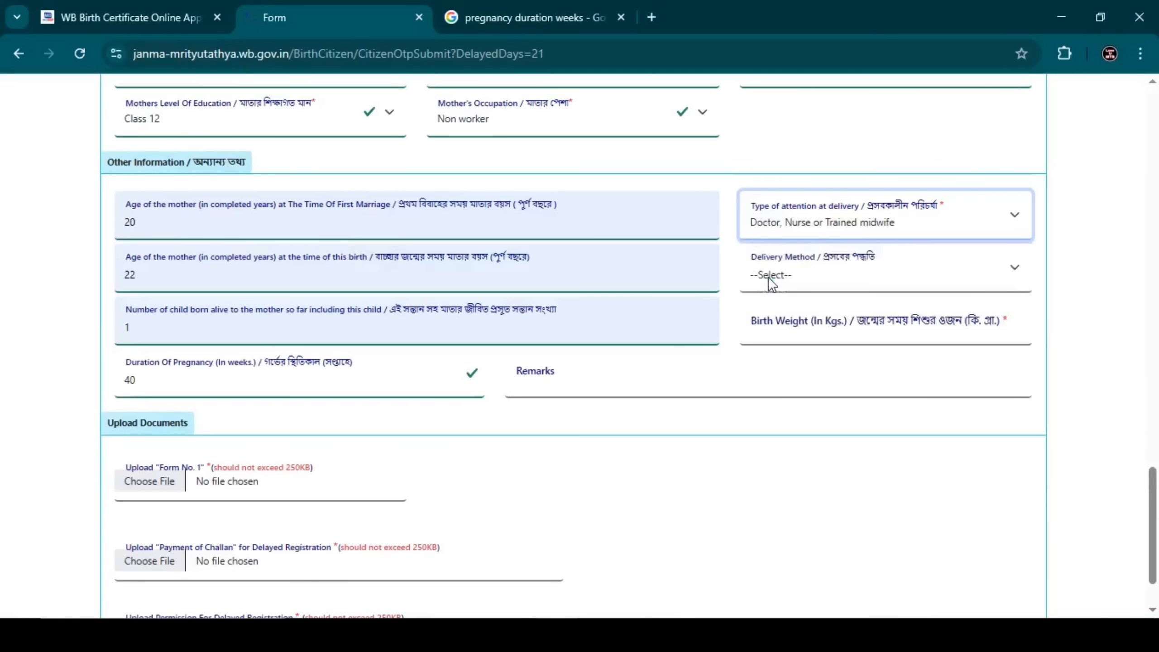
{"action": "left_click", "coordinate": [773, 274]}
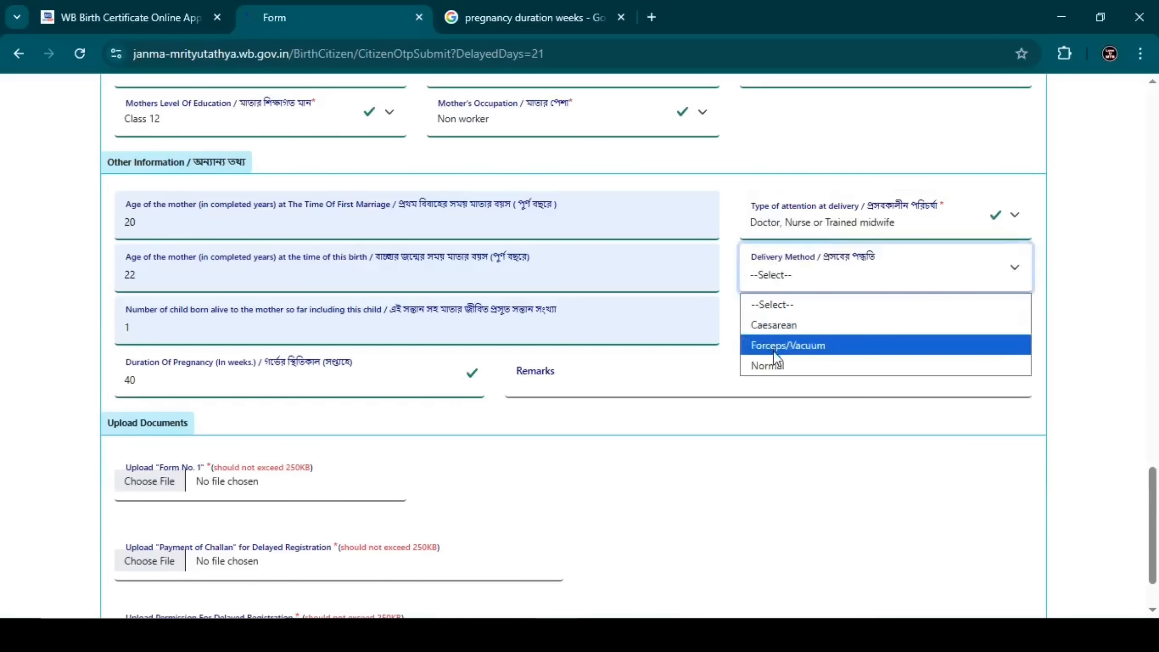
{"action": "left_click", "coordinate": [772, 365]}
Step: Try Caesarean as the delivery method and switch it back to Normal
{"action": "left_click", "coordinate": [777, 275]}
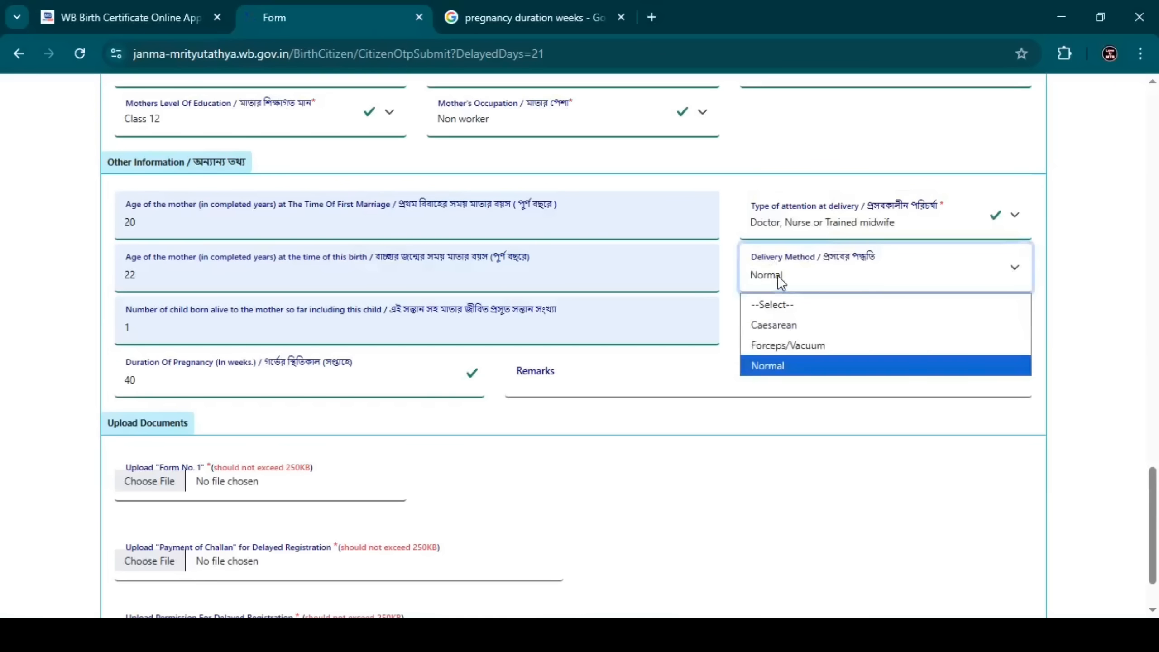
{"action": "left_click", "coordinate": [769, 323]}
{"action": "left_click", "coordinate": [769, 282]}
{"action": "left_click", "coordinate": [767, 366]}
Step: Enter a birth weight of 3 kg and highlight the Upload Documents heading
{"action": "left_click", "coordinate": [782, 324]}
{"action": "left_click", "coordinate": [850, 383]}
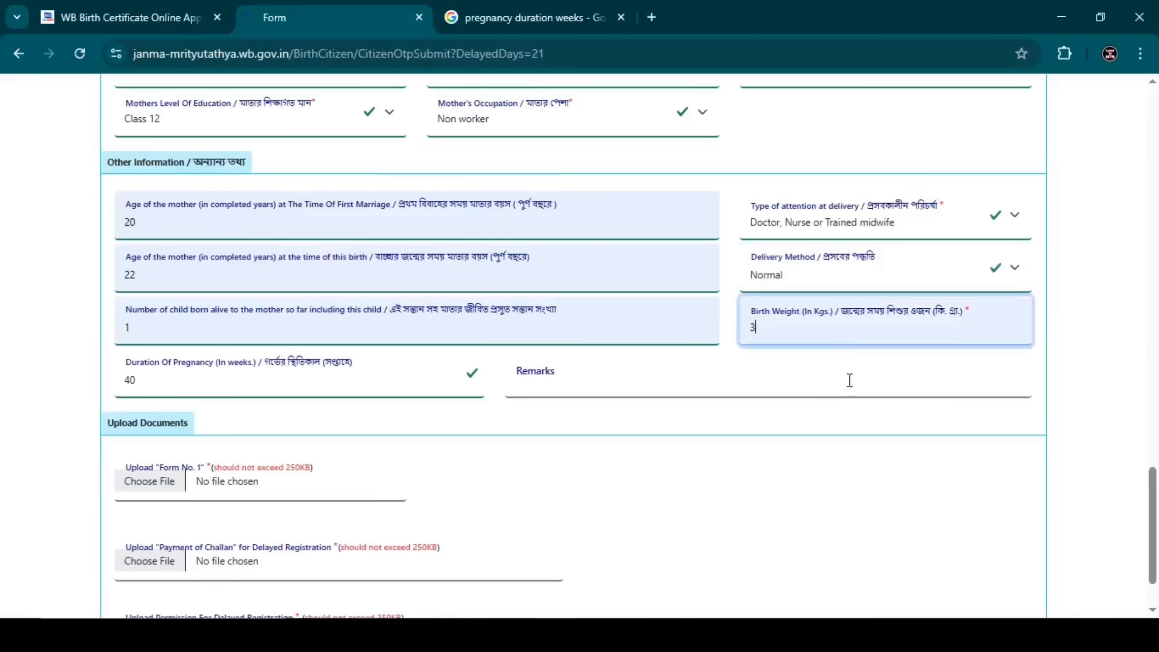
{"action": "scroll", "coordinate": [431, 417], "scroll_direction": "down", "scroll_amount": 2}
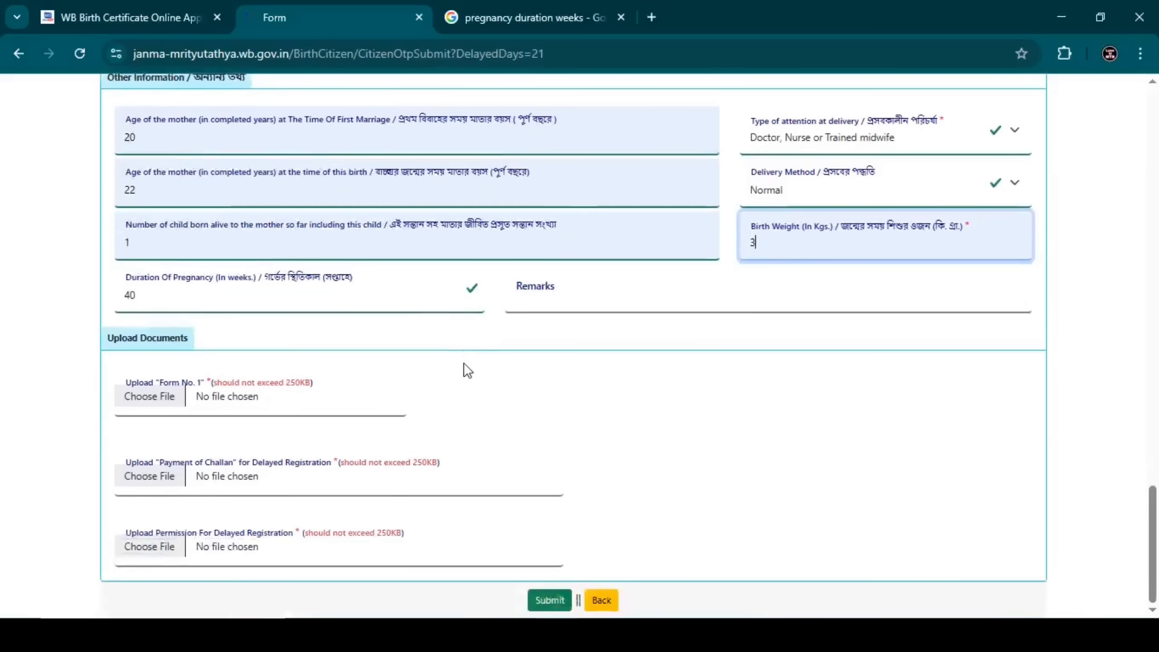
{"action": "left_click_drag", "start_coordinate": [106, 340], "coordinate": [239, 339]}
{"action": "left_click", "coordinate": [236, 335]}
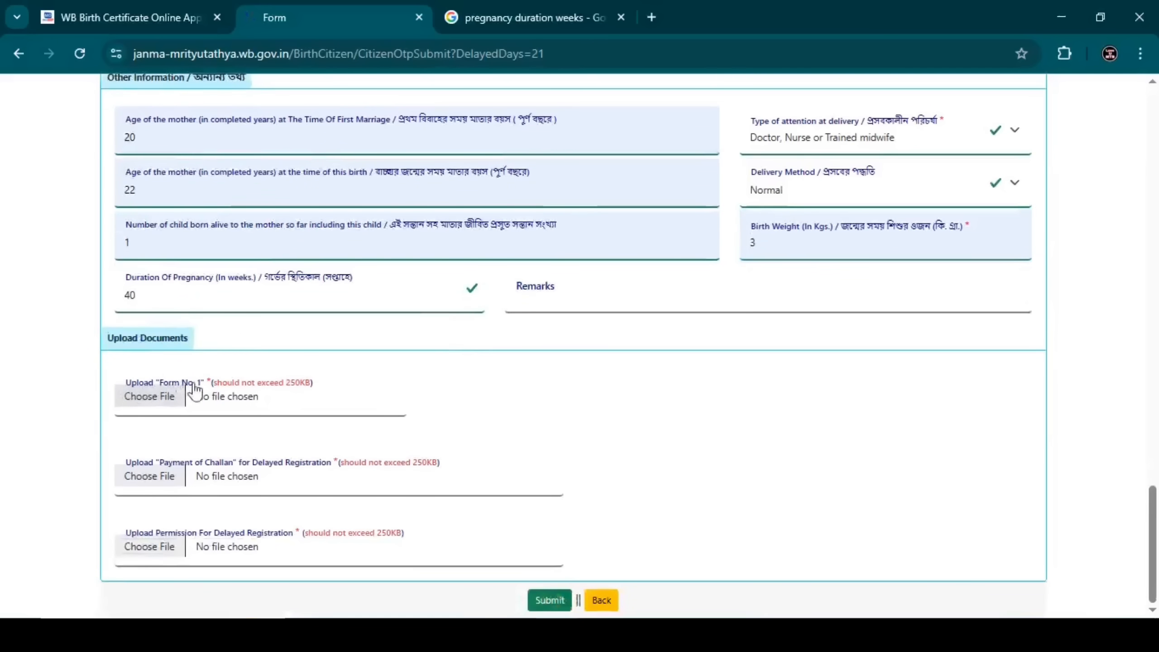
Step: Find the Form No 1 download section in the md360news guide, view the linked B1.pdf form, and return to the registration form
{"action": "left_click", "coordinate": [137, 20]}
{"action": "scroll", "coordinate": [320, 326], "scroll_direction": "up", "scroll_amount": 10}
{"action": "scroll", "coordinate": [321, 327], "scroll_direction": "up", "scroll_amount": 15}
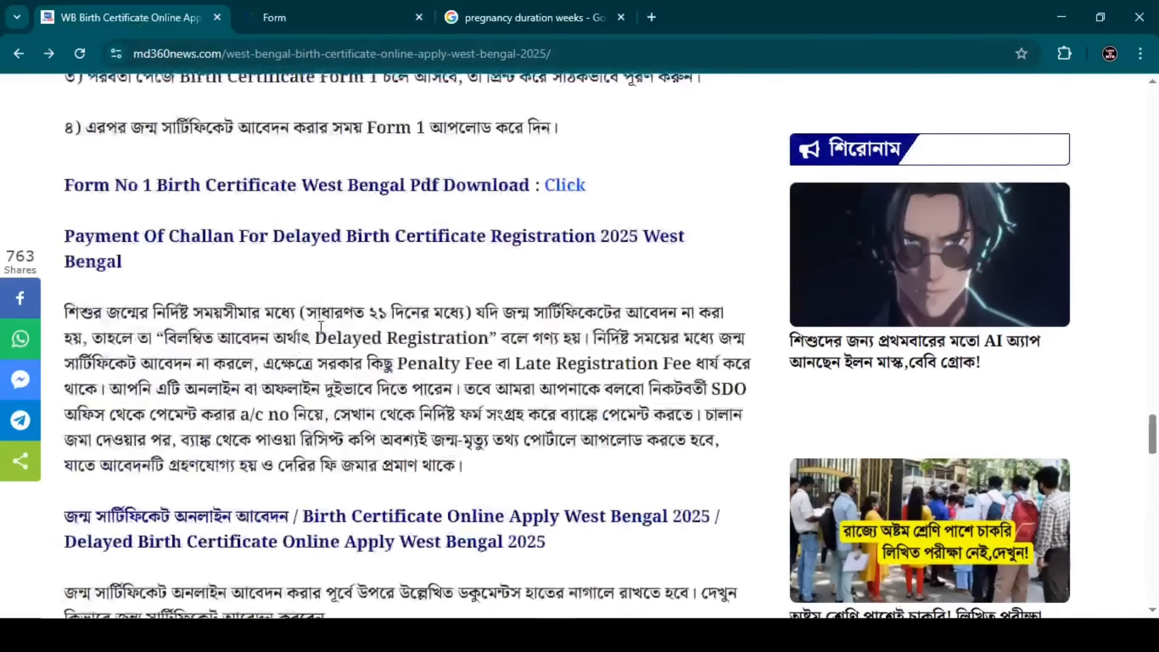
{"action": "scroll", "coordinate": [322, 325], "scroll_direction": "down", "scroll_amount": 1}
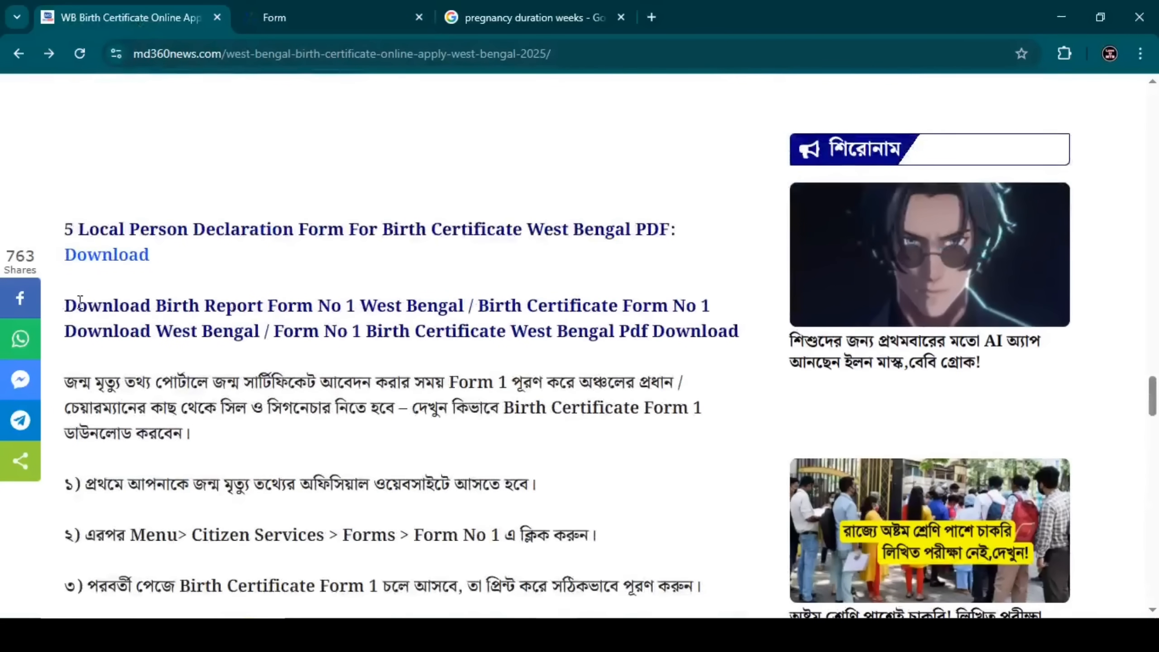
{"action": "left_click_drag", "start_coordinate": [100, 315], "coordinate": [749, 337]}
{"action": "scroll", "coordinate": [357, 504], "scroll_direction": "down", "scroll_amount": 5}
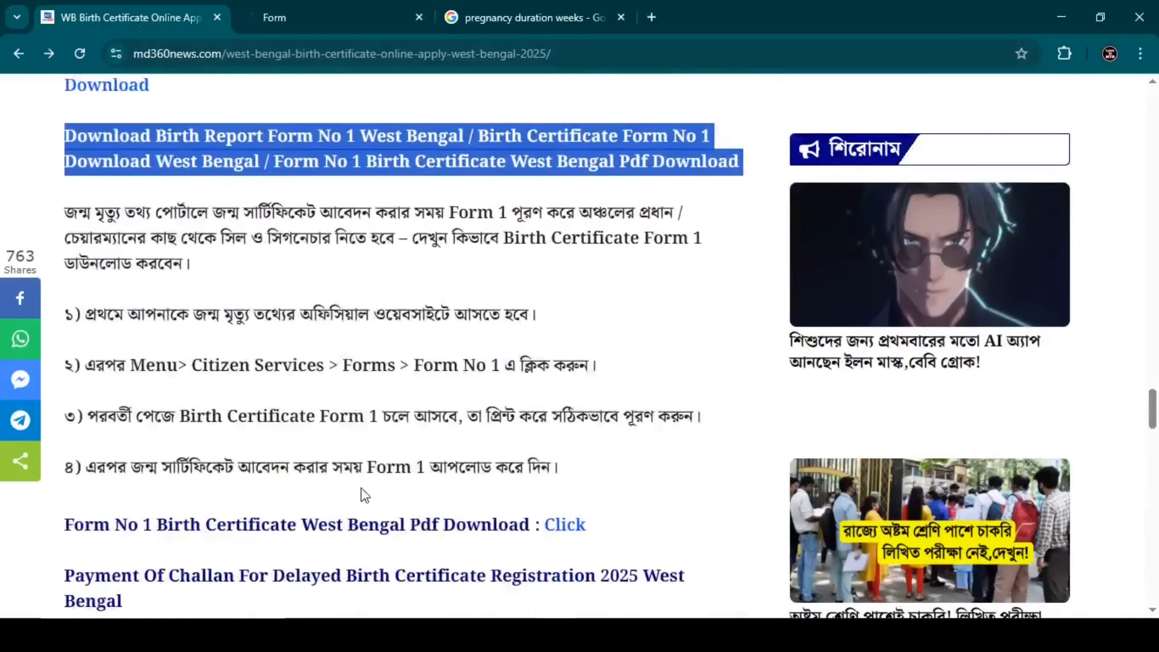
{"action": "left_click", "coordinate": [565, 440]}
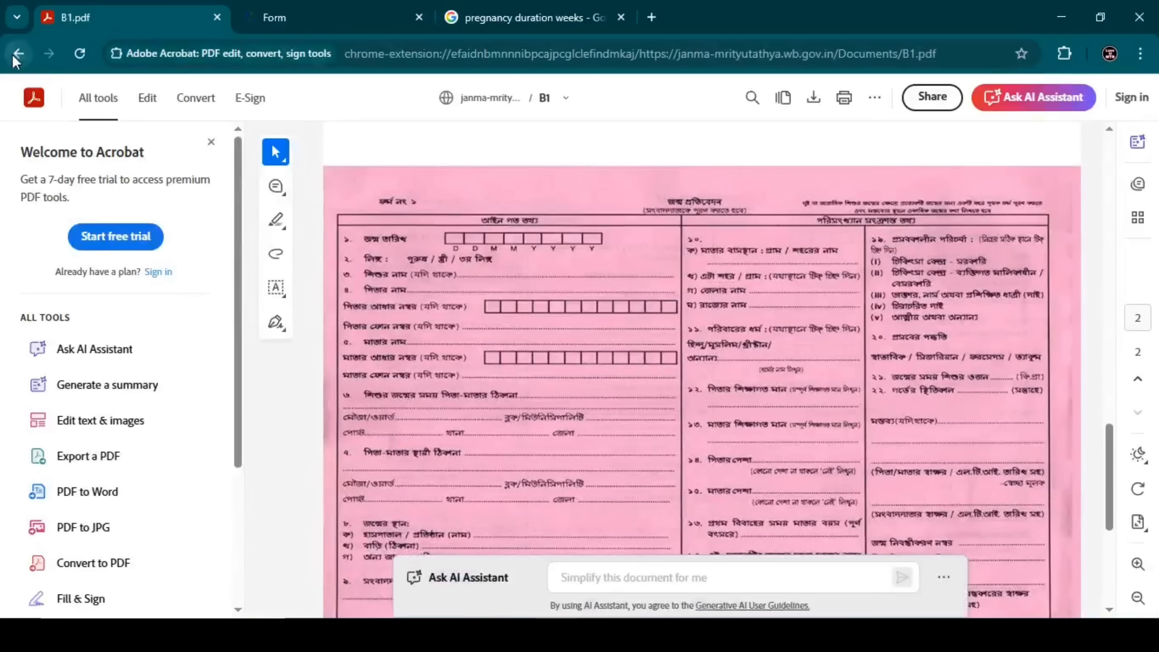
{"action": "left_click", "coordinate": [13, 55]}
{"action": "left_click", "coordinate": [341, 16]}
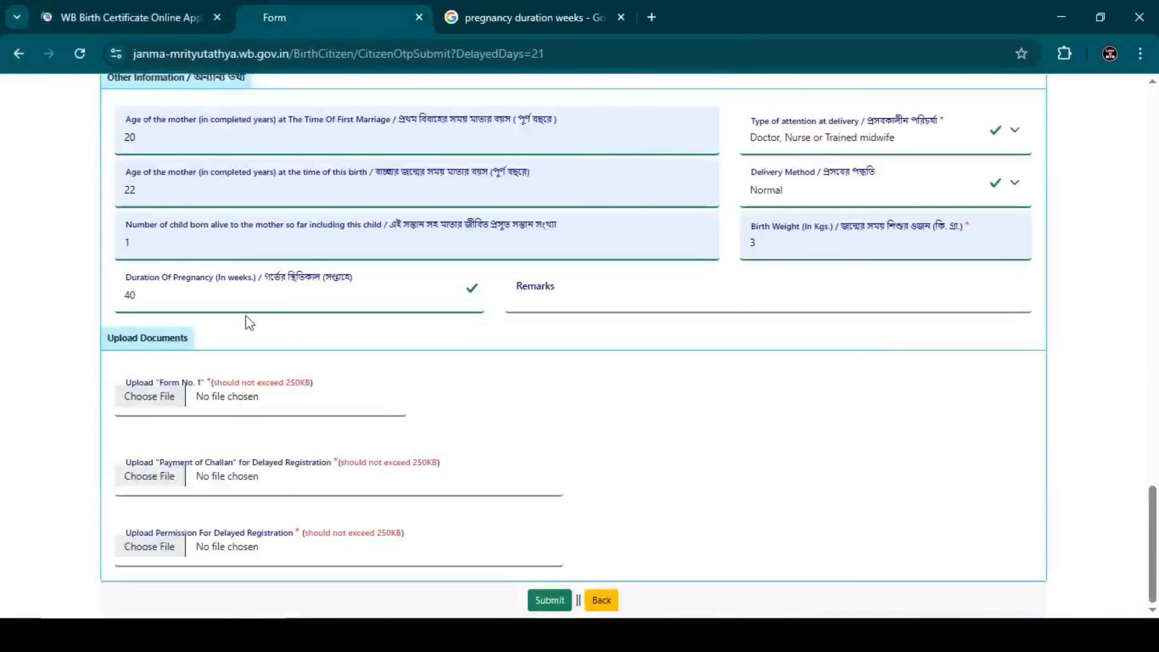
Step: Check the Payment of Challan upload field and read the guide's section on challan payment for delayed birth registration
{"action": "left_click", "coordinate": [176, 470]}
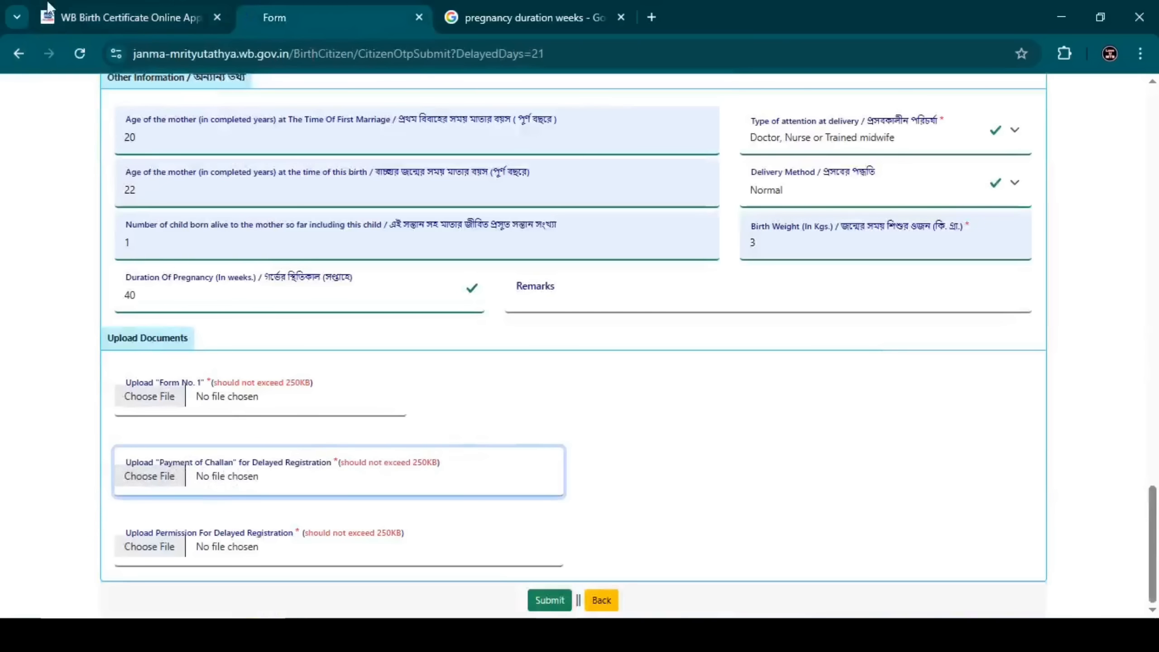
{"action": "left_click", "coordinate": [114, 6]}
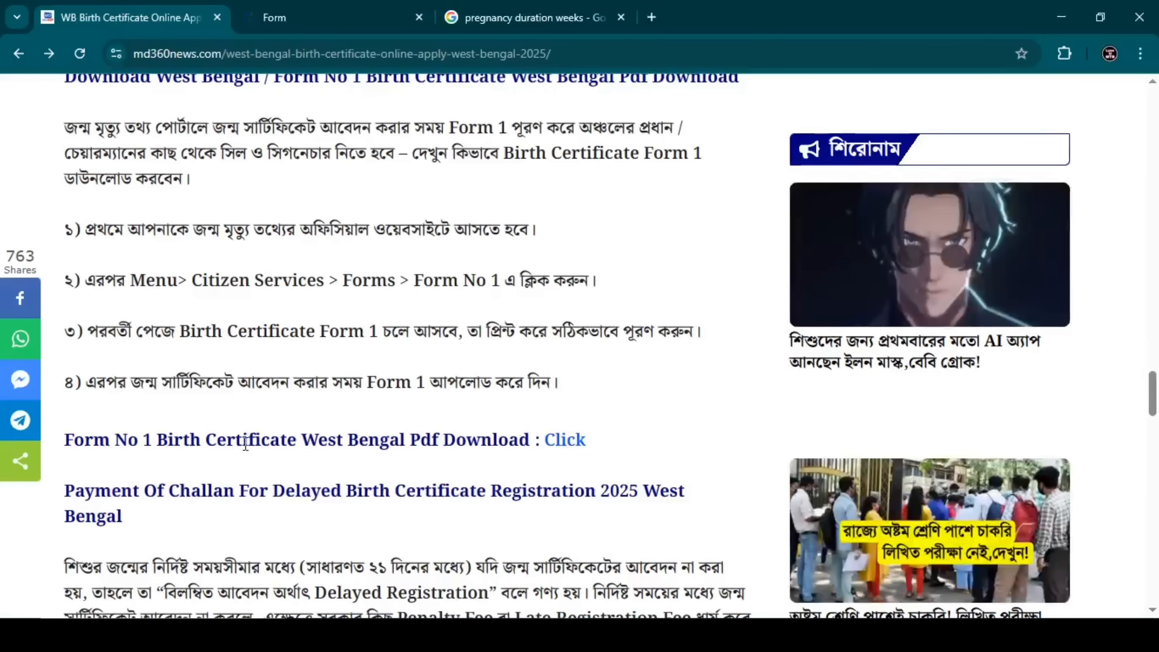
{"action": "scroll", "coordinate": [244, 445], "scroll_direction": "down", "scroll_amount": 5}
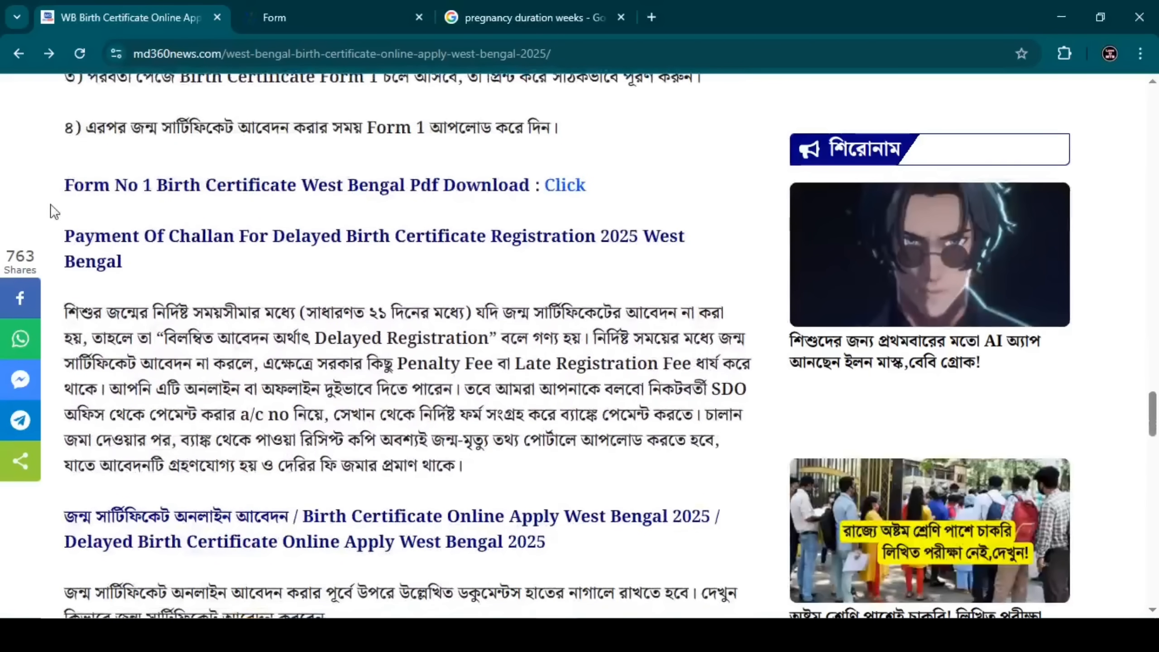
{"action": "left_click_drag", "start_coordinate": [58, 236], "coordinate": [522, 479]}
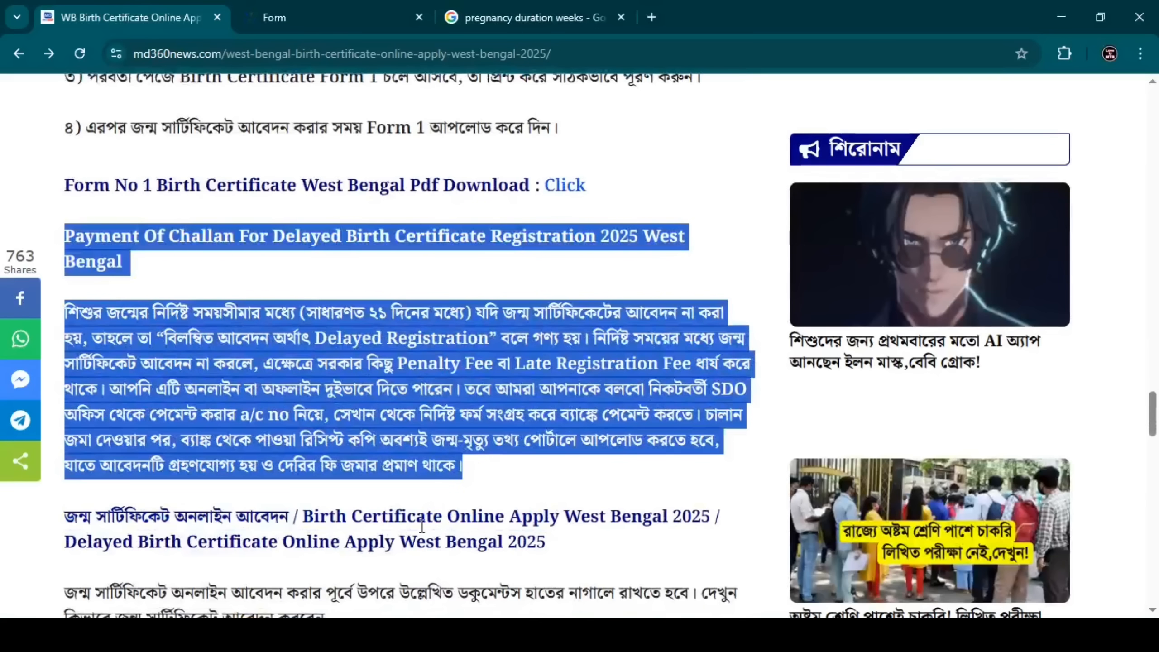
Step: Back in the registration form, open the file picker for Permission For Delayed Registration and cancel it without choosing a file
{"action": "left_click", "coordinate": [367, 4]}
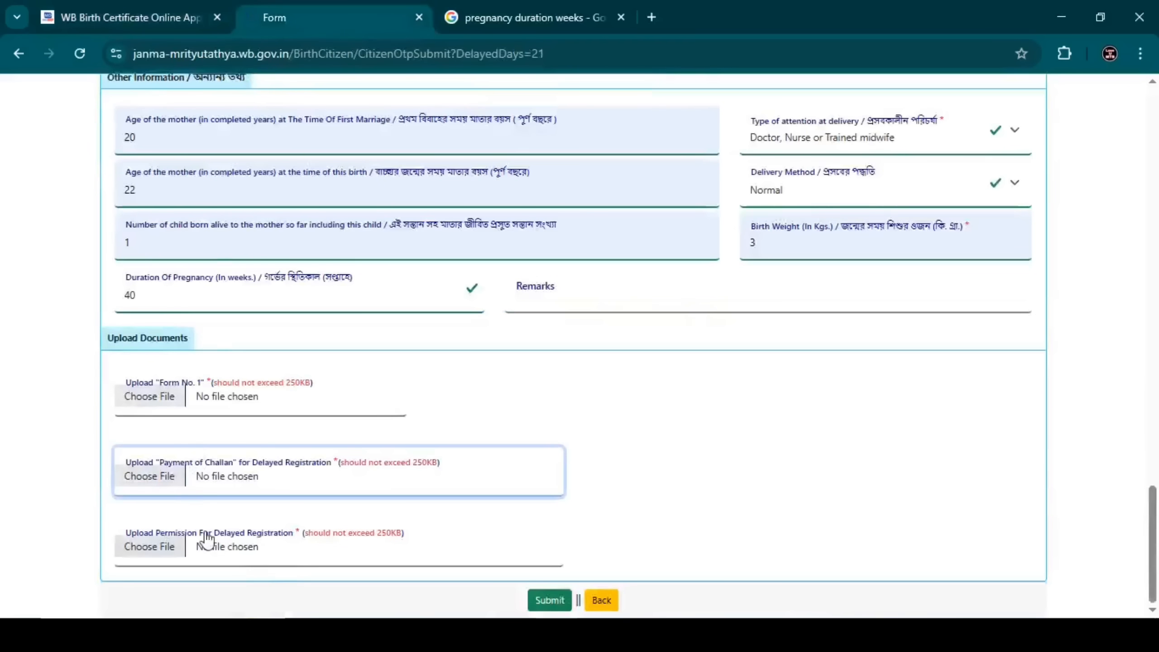
{"action": "left_click", "coordinate": [276, 543]}
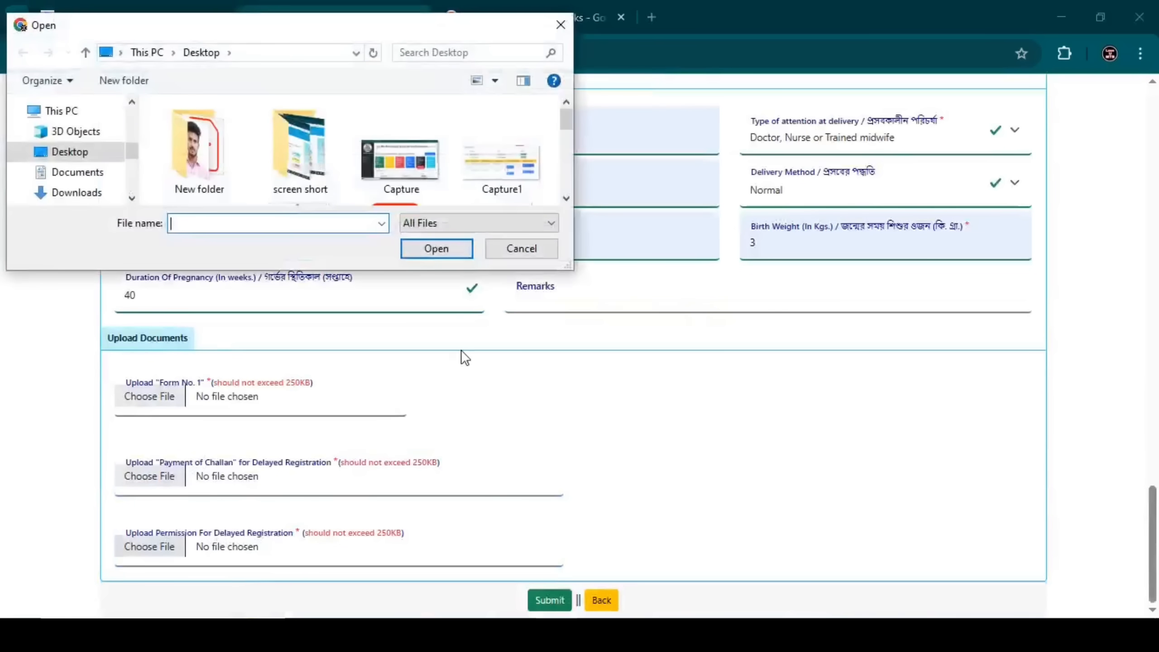
{"action": "left_click", "coordinate": [518, 250]}
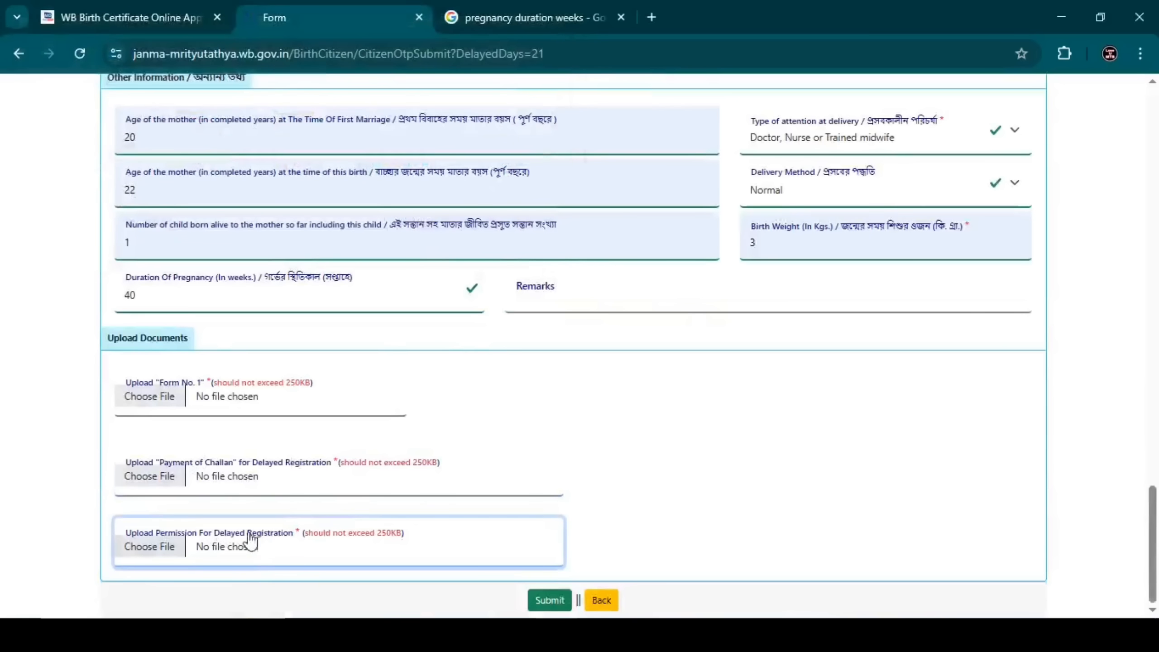
Step: Find and highlight the md360news guide's section on applying online for Permission For Delayed Registration Of Birth West Bengal
{"action": "left_click", "coordinate": [168, 4]}
{"action": "scroll", "coordinate": [296, 454], "scroll_direction": "down", "scroll_amount": 10}
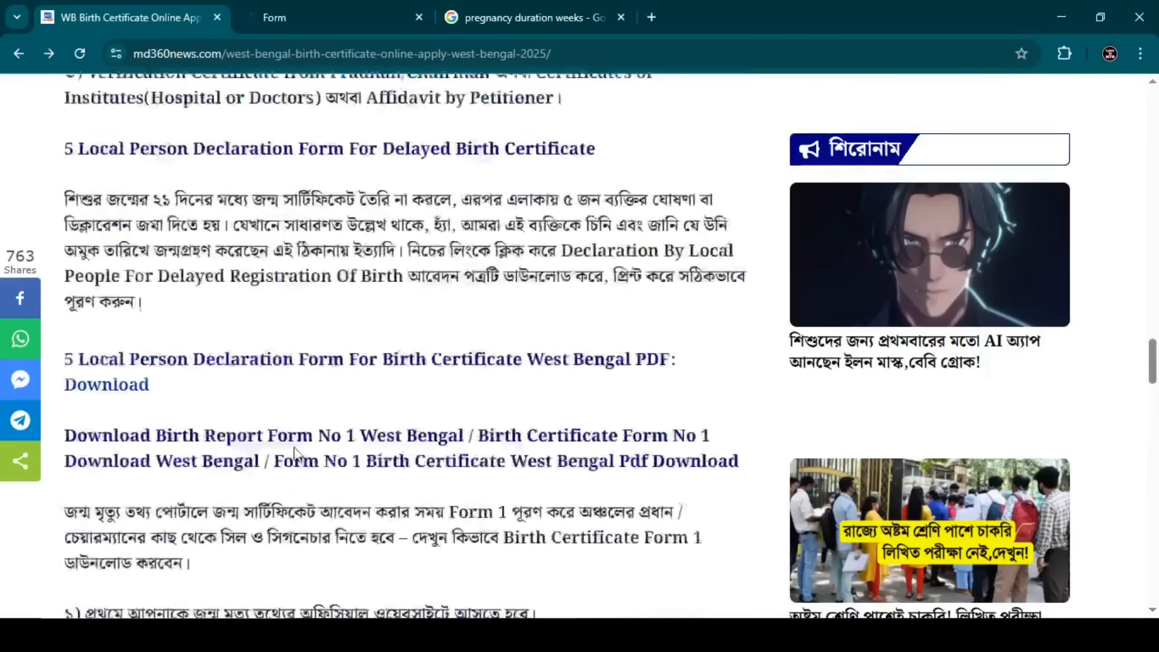
{"action": "scroll", "coordinate": [297, 454], "scroll_direction": "up", "scroll_amount": 10}
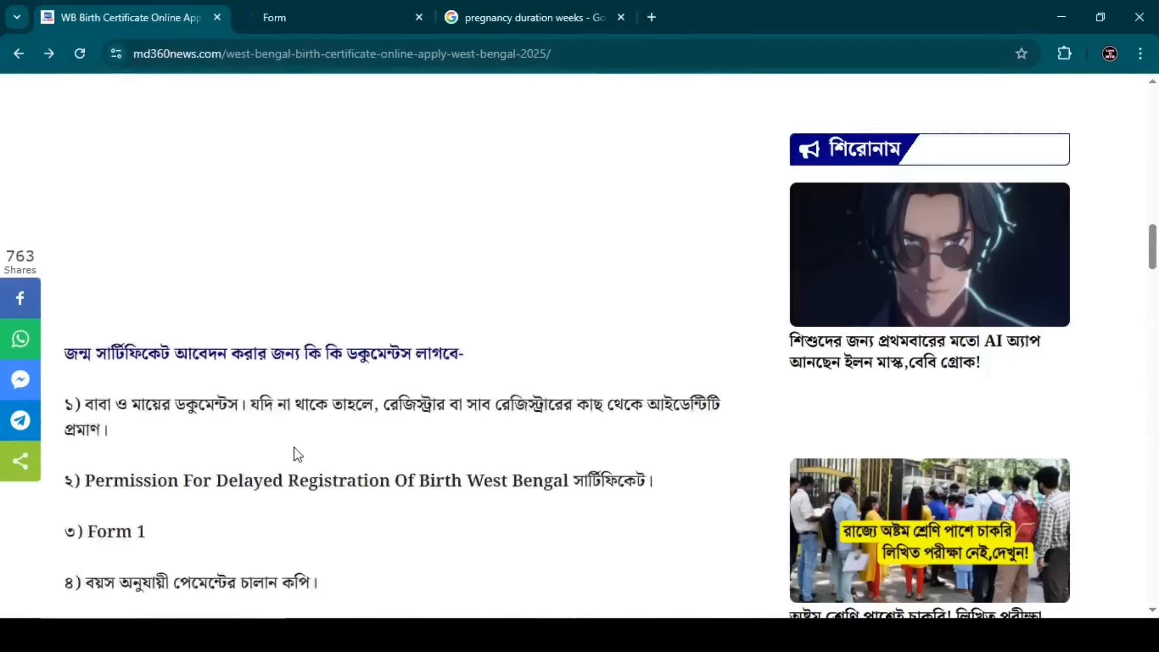
{"action": "scroll", "coordinate": [296, 449], "scroll_direction": "down", "scroll_amount": 15}
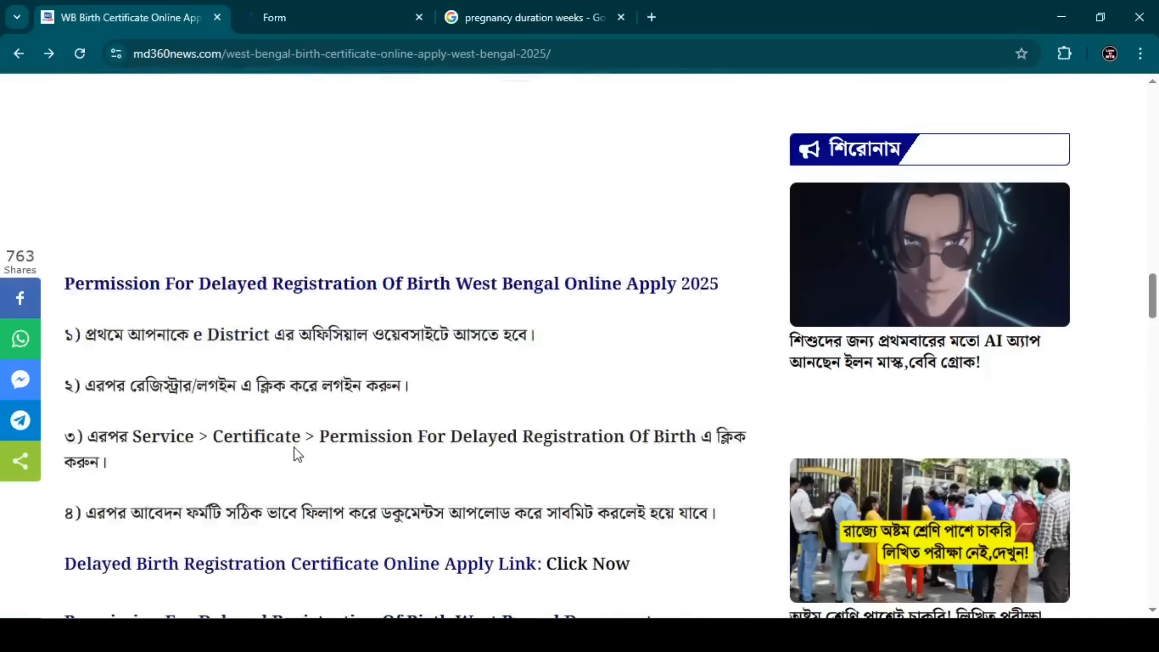
{"action": "scroll", "coordinate": [260, 385], "scroll_direction": "down", "scroll_amount": 2}
{"action": "left_click_drag", "start_coordinate": [78, 215], "coordinate": [681, 536]}
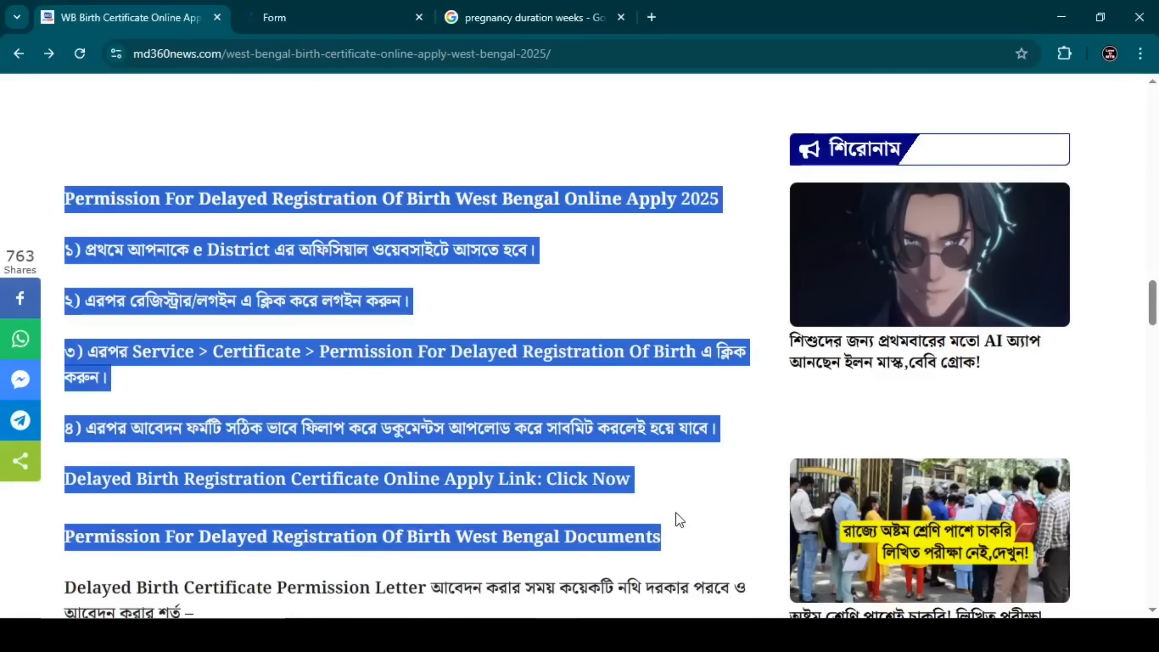
{"action": "left_click", "coordinate": [457, 302]}
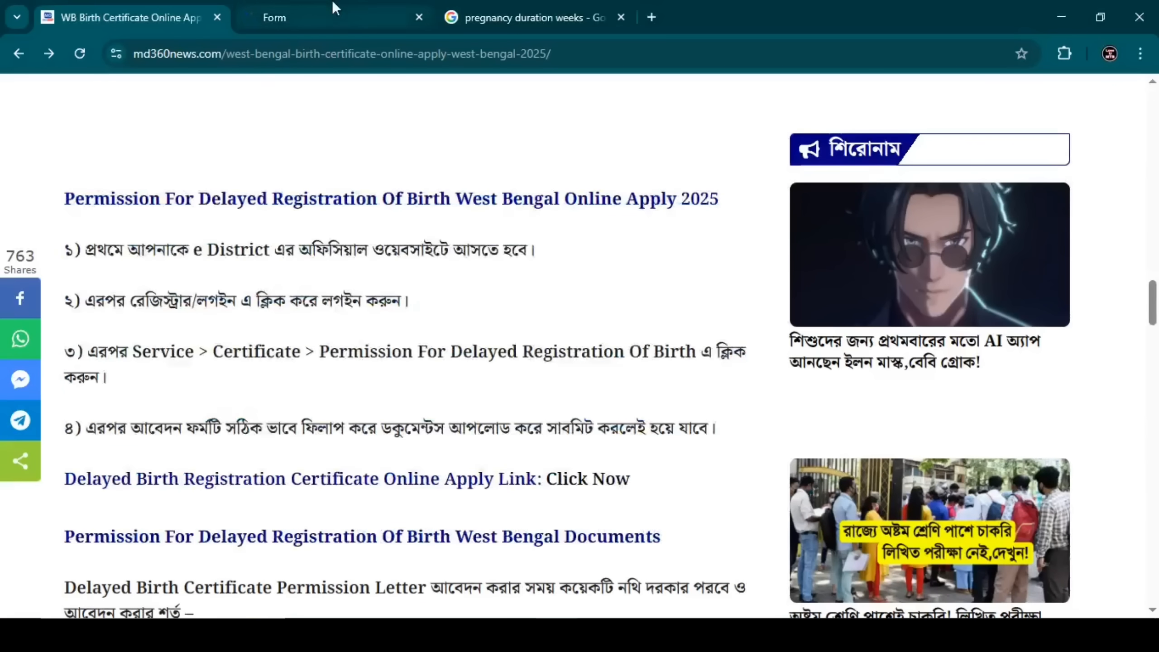
Step: Return to the birth registration form and submit it
{"action": "left_click", "coordinate": [331, 18]}
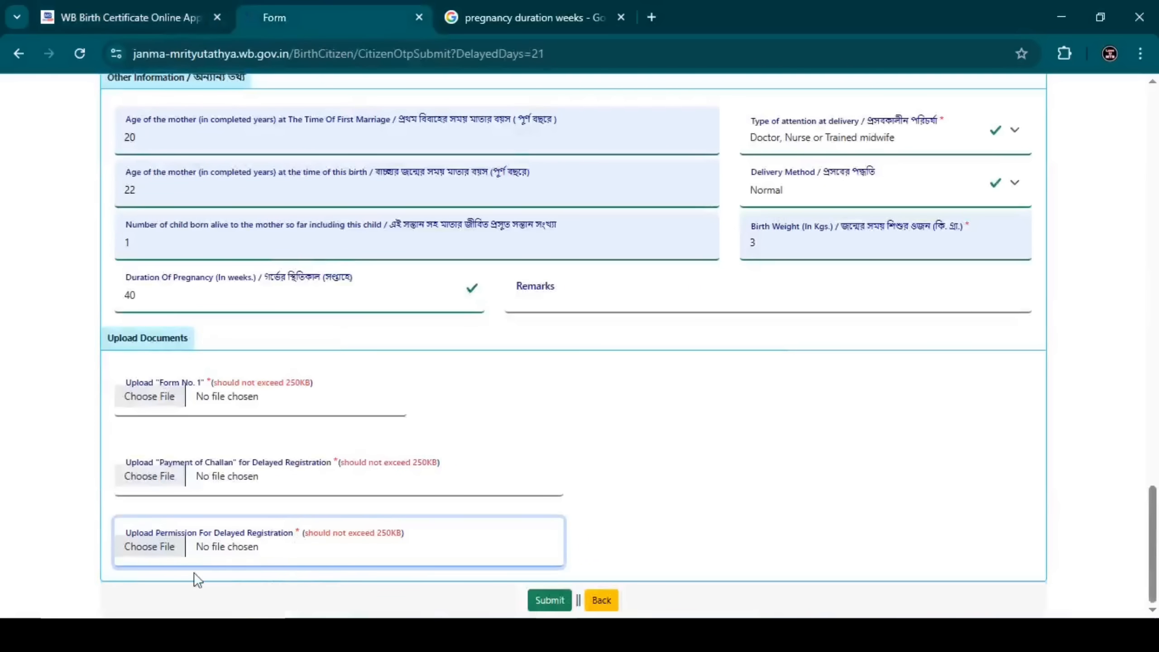
{"action": "left_click", "coordinate": [532, 603]}
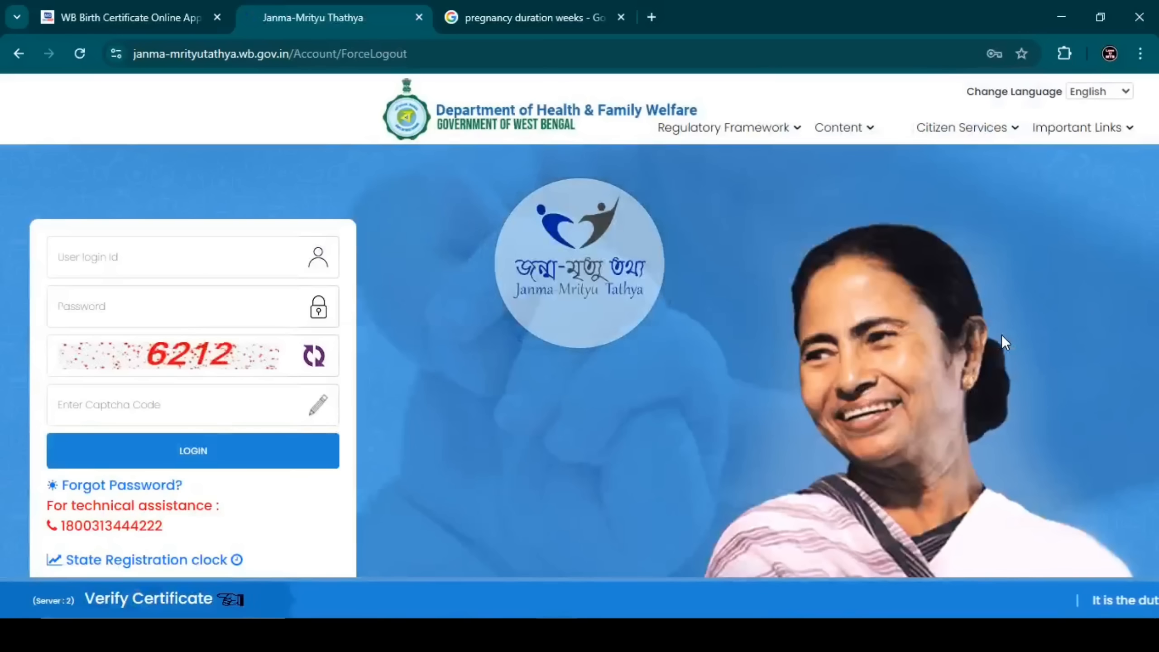
Step: Open the portal's birth certificate download service for citizens and search with the acknowledgement/certificate number to request an OTP
{"action": "mouse_move", "coordinate": [867, 131]}
{"action": "mouse_move", "coordinate": [951, 137]}
{"action": "mouse_move", "coordinate": [958, 170]}
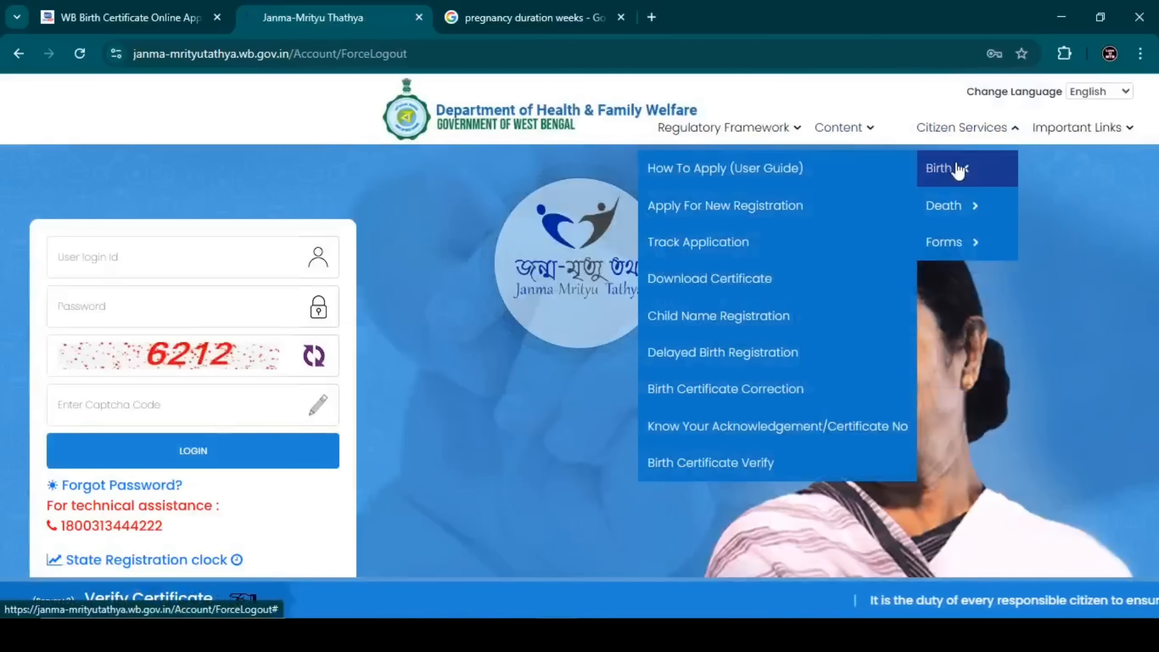
{"action": "left_click", "coordinate": [739, 241]}
{"action": "left_click", "coordinate": [683, 244]}
{"action": "left_click", "coordinate": [525, 276]}
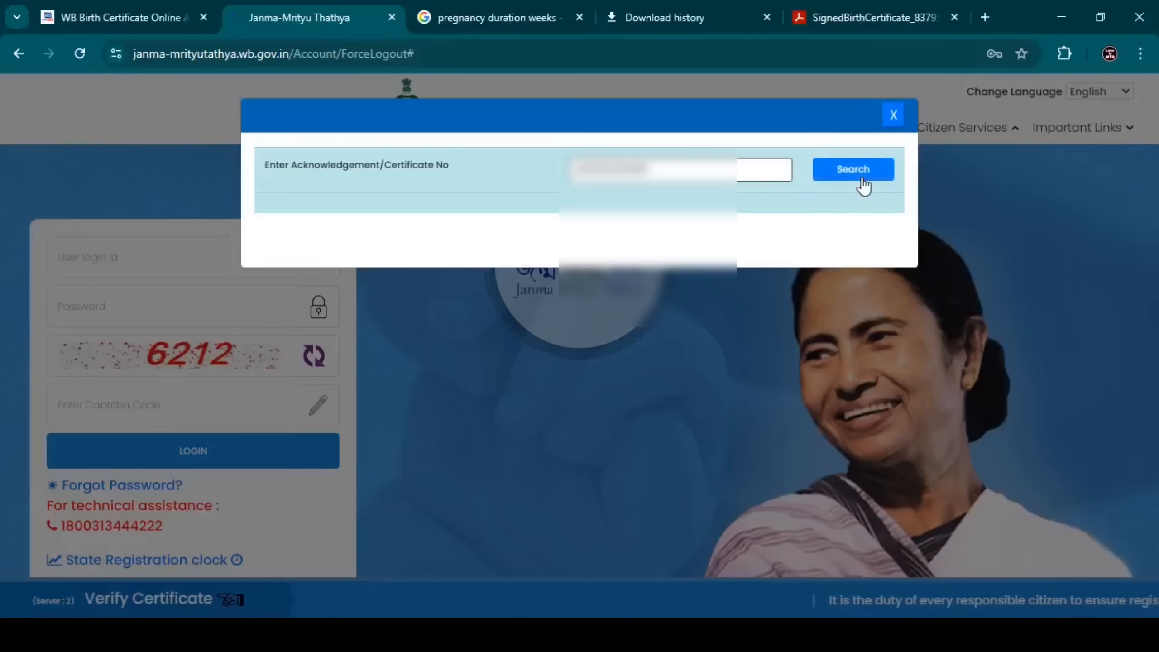
{"action": "left_click", "coordinate": [859, 173]}
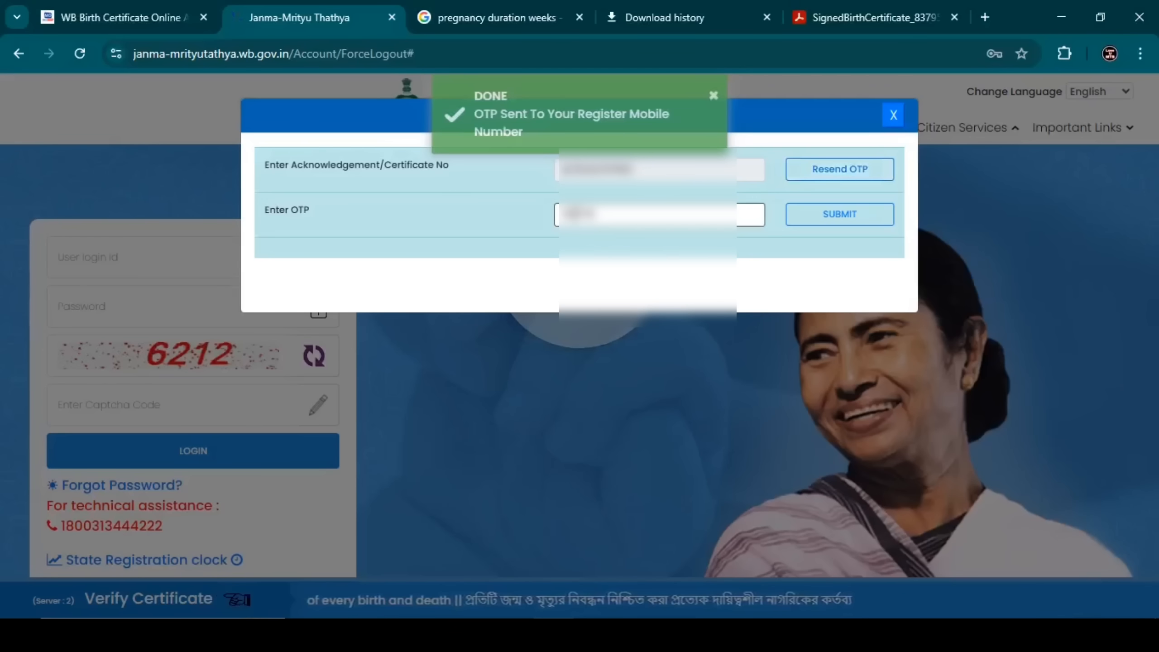
Step: Enter and submit the OTP, and download the birth certificate
{"action": "left_click", "coordinate": [863, 215]}
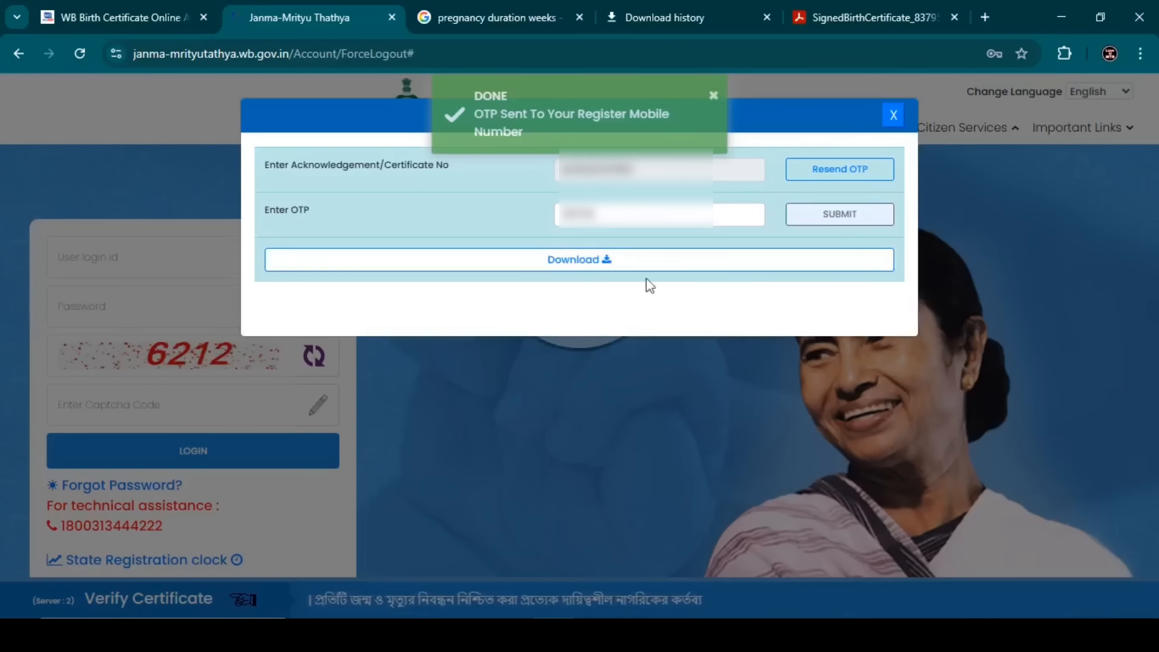
{"action": "left_click", "coordinate": [604, 260]}
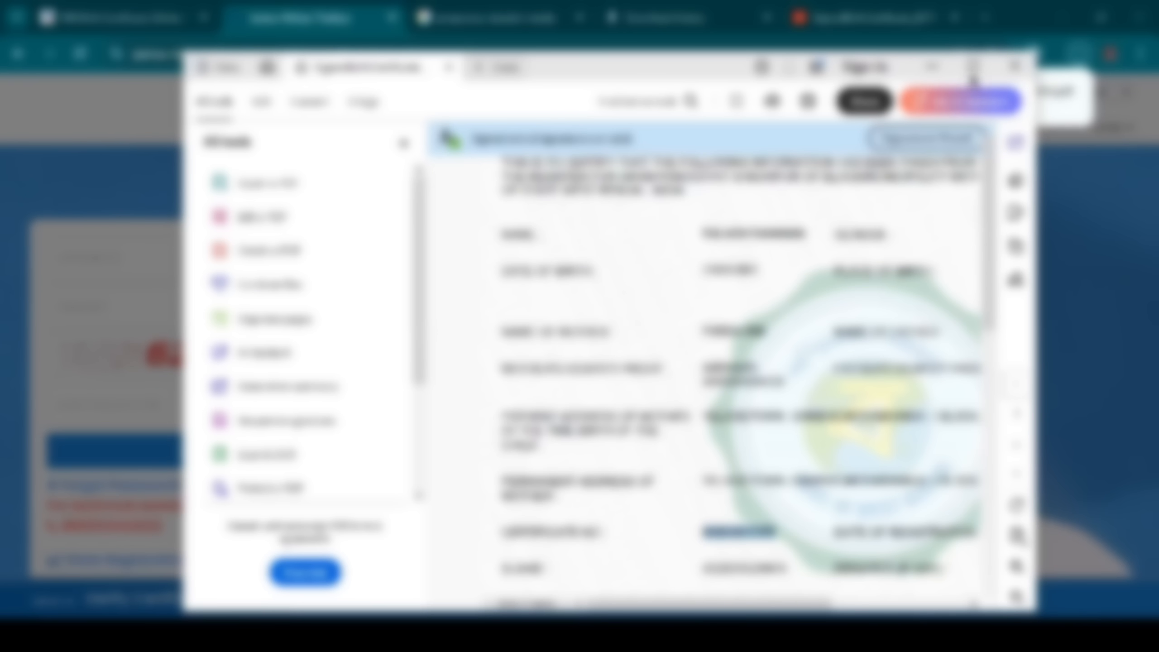
Step: Maximize the downloaded certificate PDF, read through it, and zoom out to view the whole page
{"action": "left_click", "coordinate": [973, 69]}
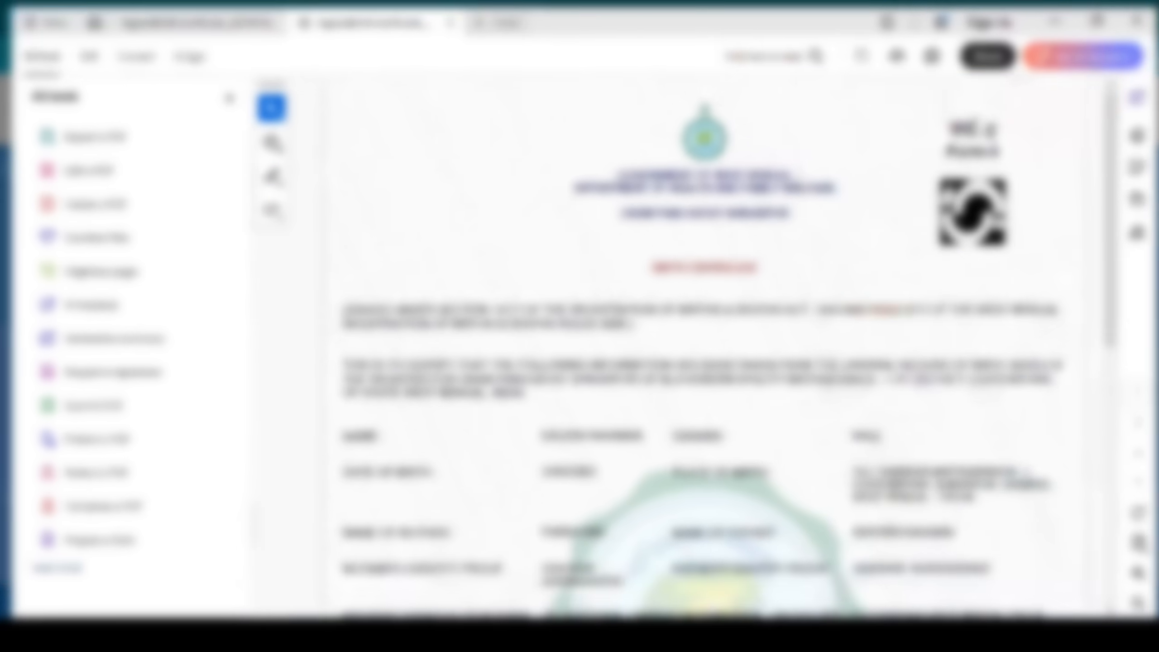
{"action": "scroll", "coordinate": [732, 300], "scroll_direction": "down", "scroll_amount": 7}
{"action": "scroll", "coordinate": [695, 296], "scroll_direction": "up", "scroll_amount": 6}
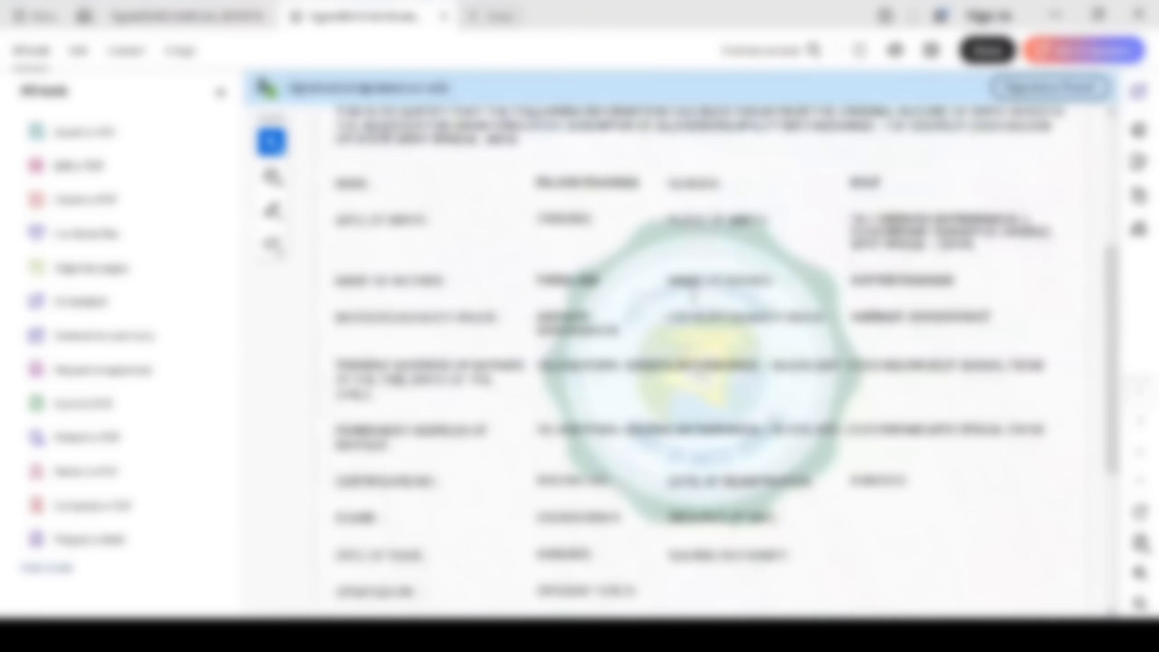
{"action": "scroll", "coordinate": [704, 285], "scroll_direction": "down", "scroll_amount": 3}
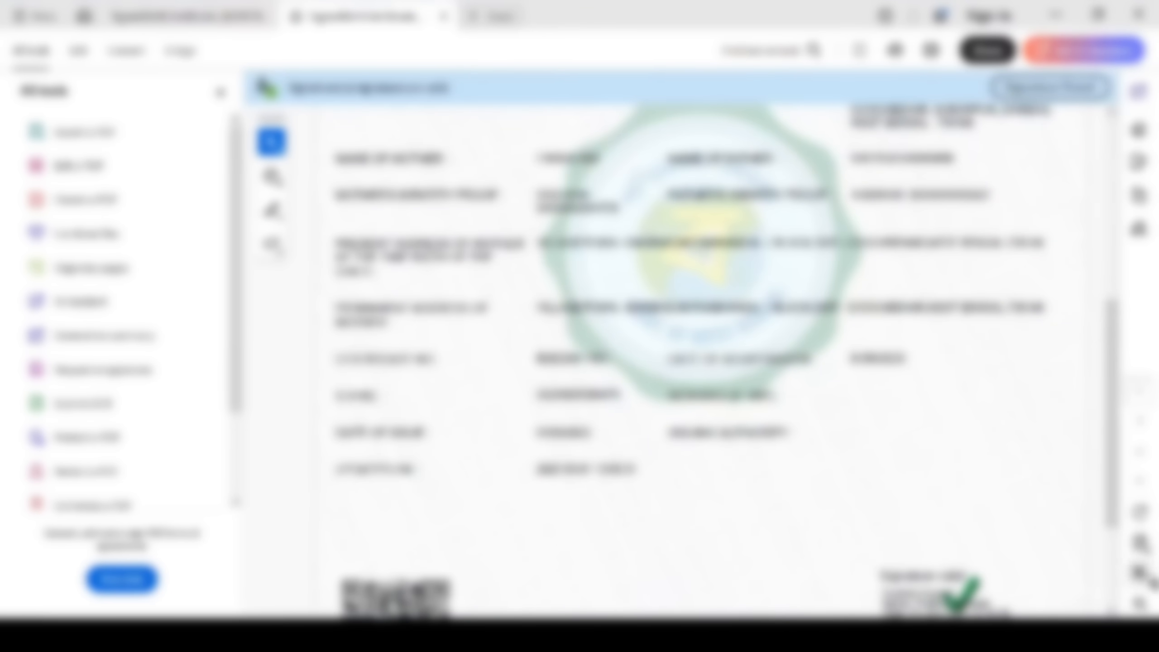
{"action": "left_click", "coordinate": [1141, 604]}
{"action": "left_click", "coordinate": [1141, 603]}
{"action": "left_click", "coordinate": [1141, 604]}
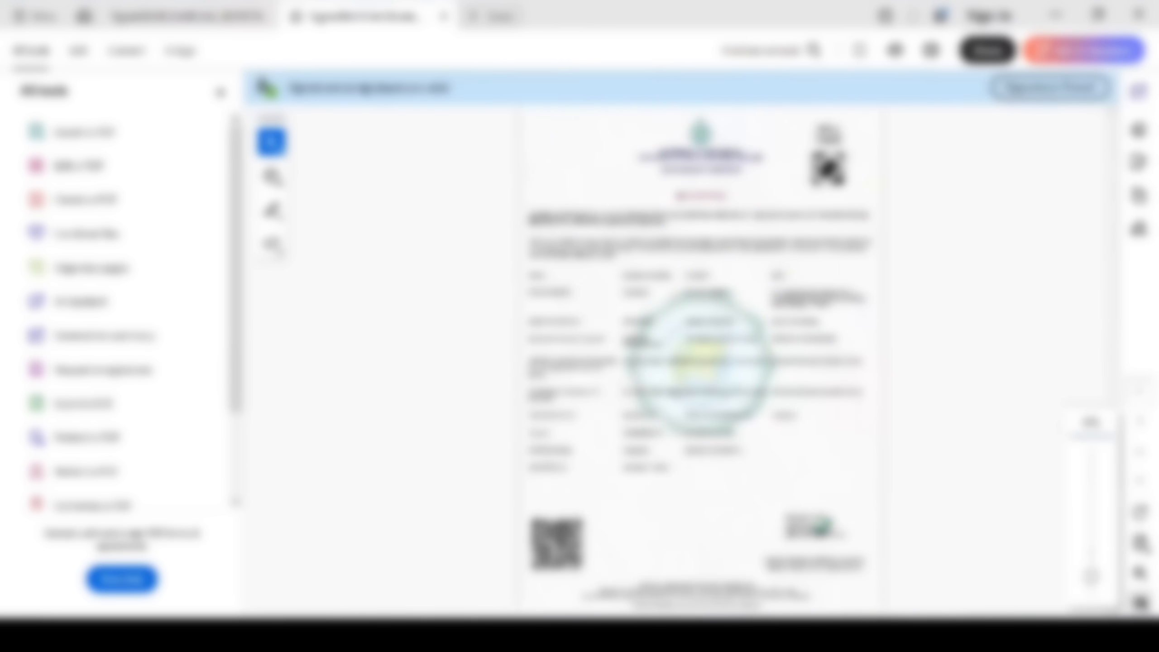